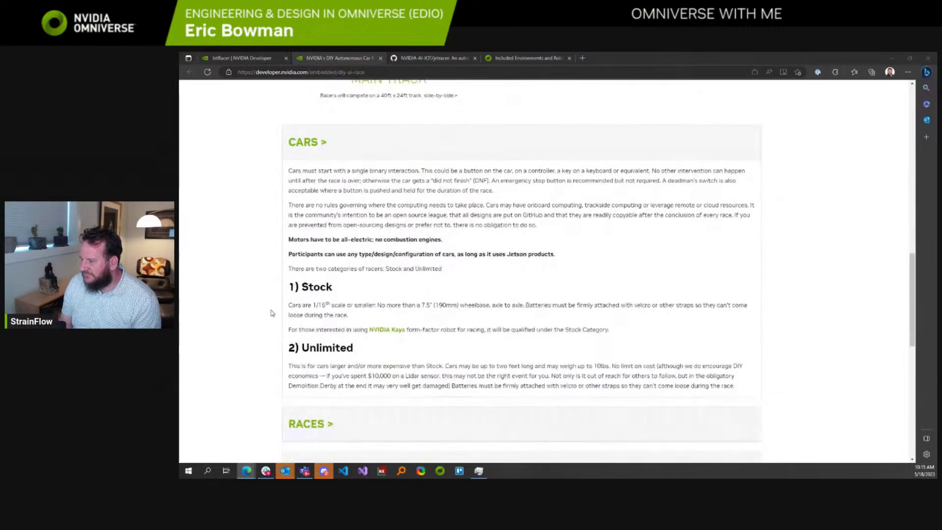
Step: Review the car categories and the Reference Hardware section on NVIDIA's DIY Autonomous Car Race page, and return to its introduction
scroll(273, 313, down, 7)
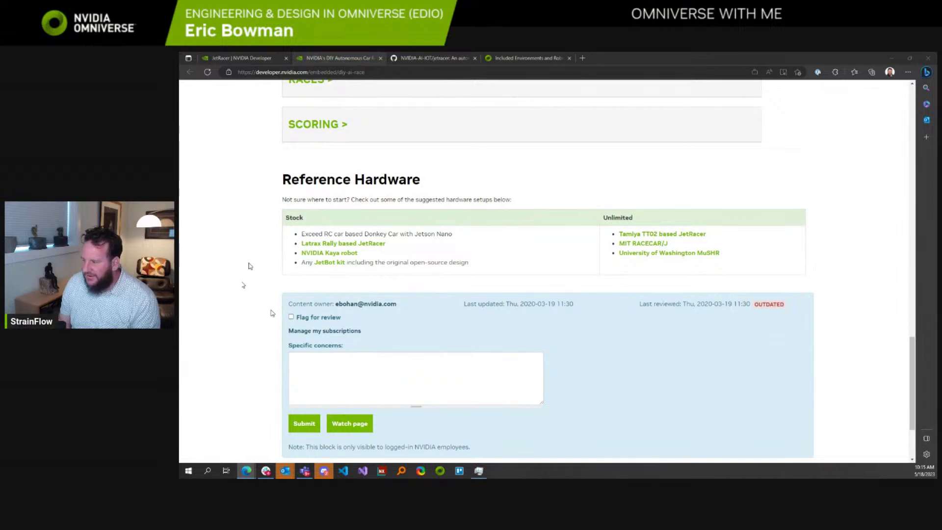
scroll(250, 279, up, 7)
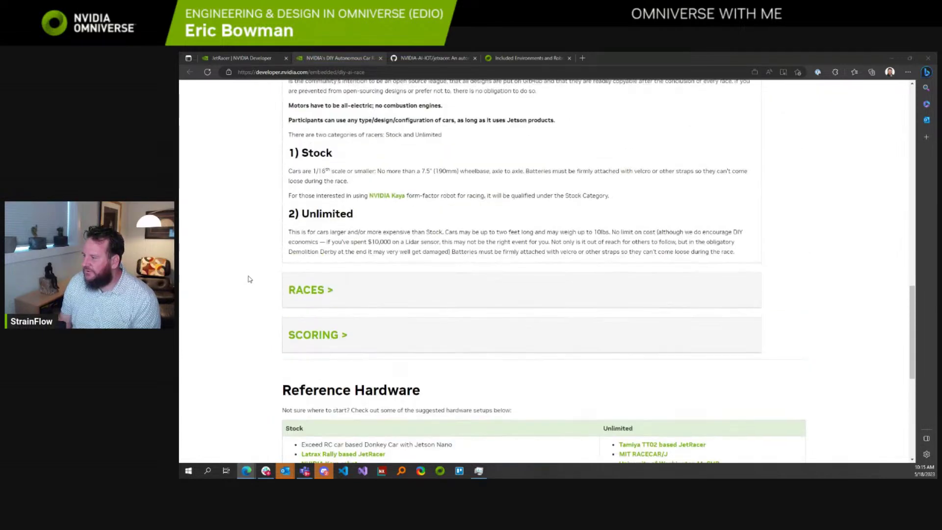
scroll(249, 280, up, 15)
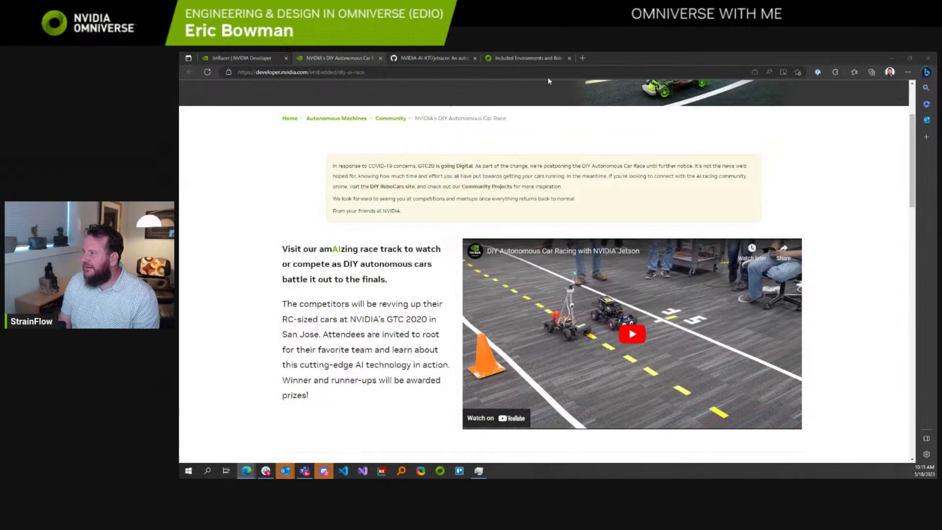
Step: View the product images of the JetRacer AI Kit on its Amazon page, and close the Amazon page
click(584, 59)
drag(601, 59, 153, 115)
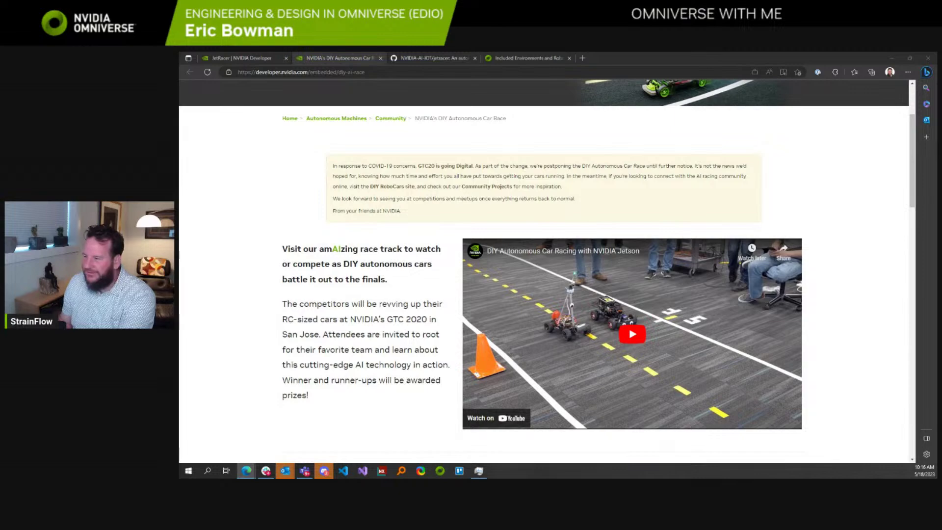
drag(153, 115, 393, 51)
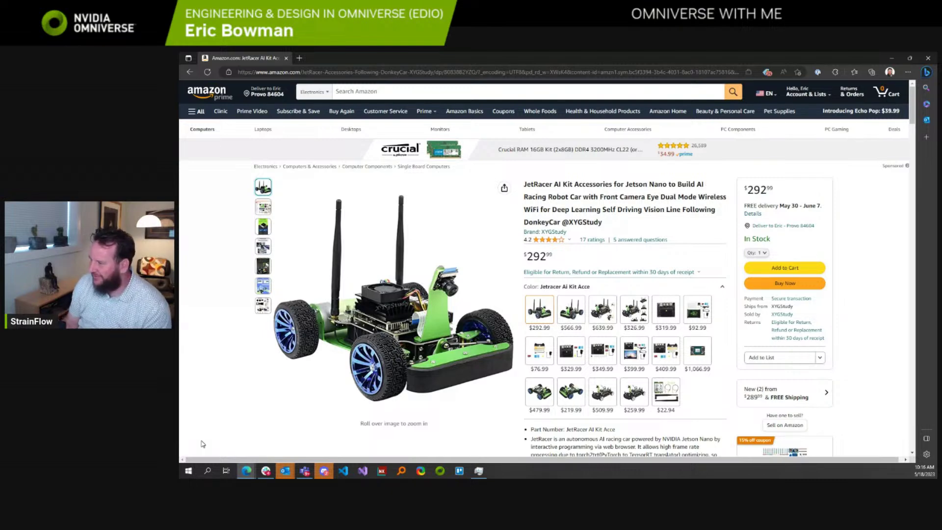
mouse_move(304, 358)
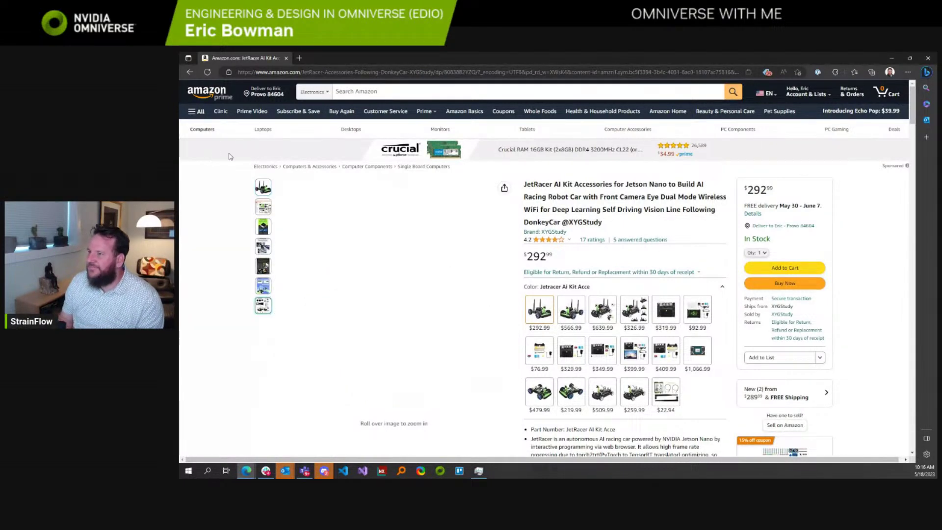
click(191, 74)
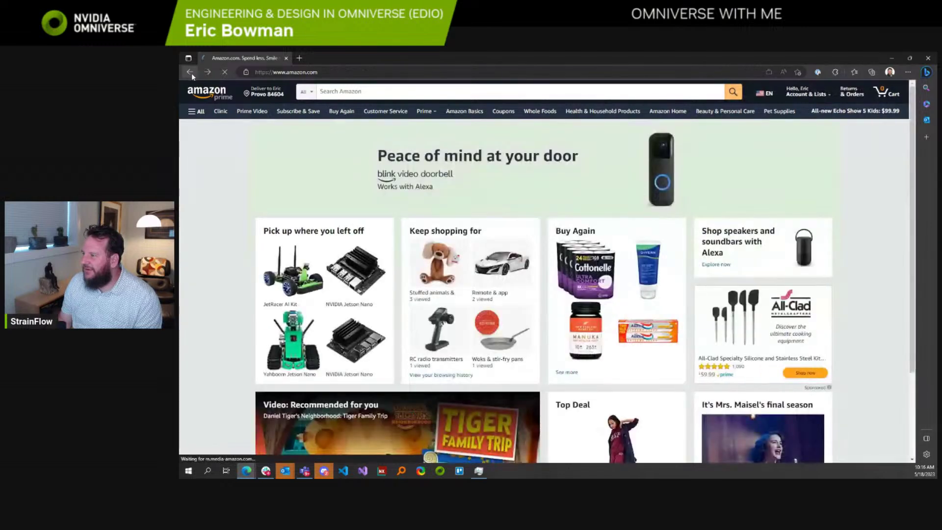
click(286, 58)
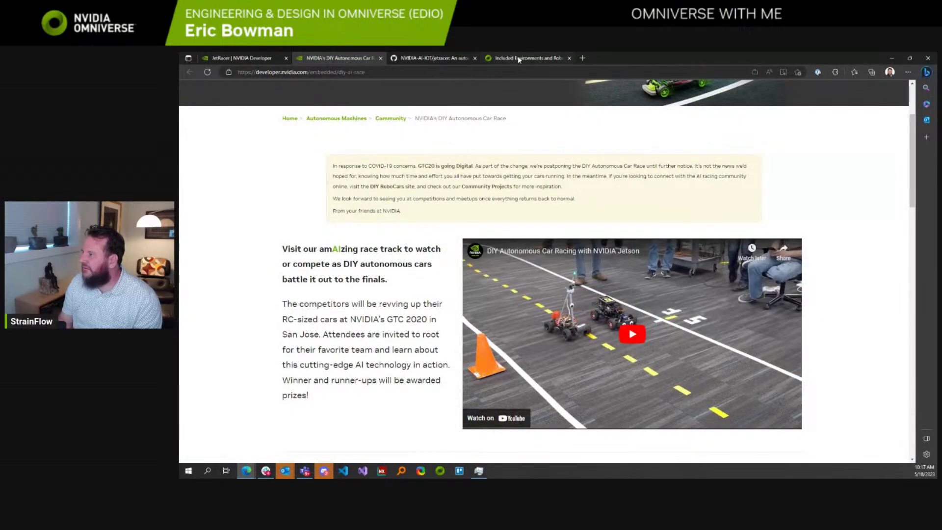
Step: Open the NVIDIA-AI-IOT/jetracer repository on GitHub and examine the README's comparison of the Latrax Rally and Tamiya TT02 cars
click(425, 60)
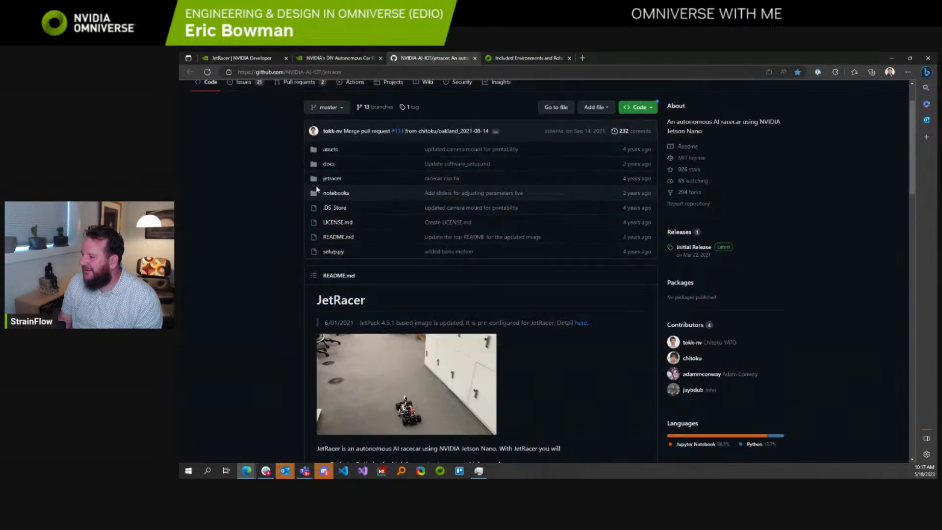
scroll(316, 189, up, 2)
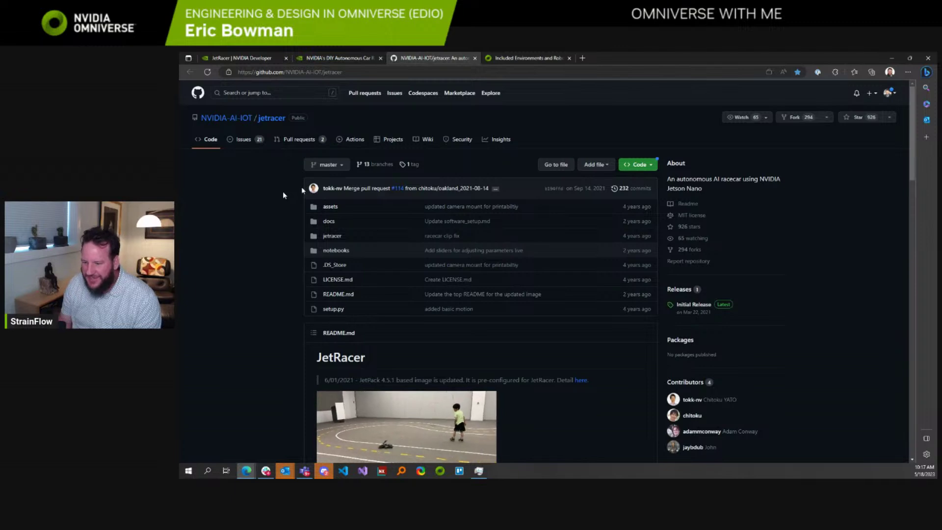
scroll(283, 192, down, 2)
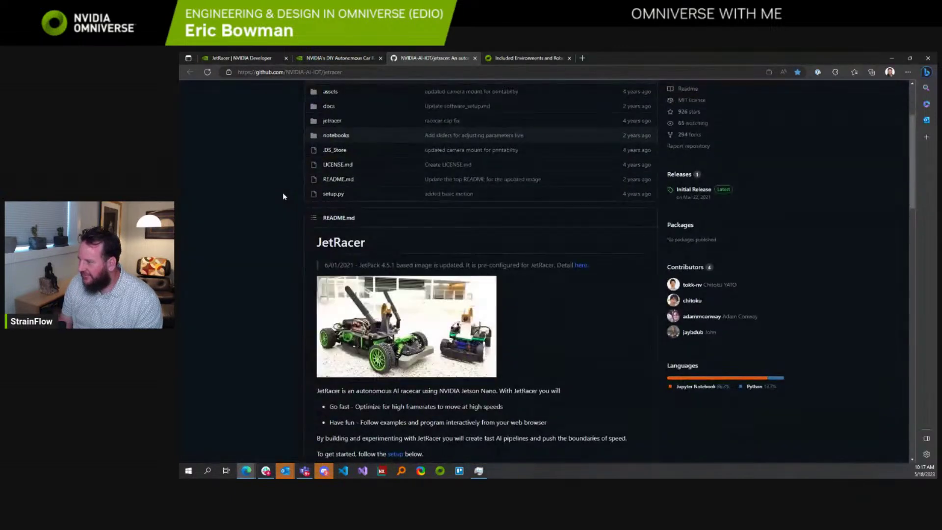
scroll(283, 196, down, 2)
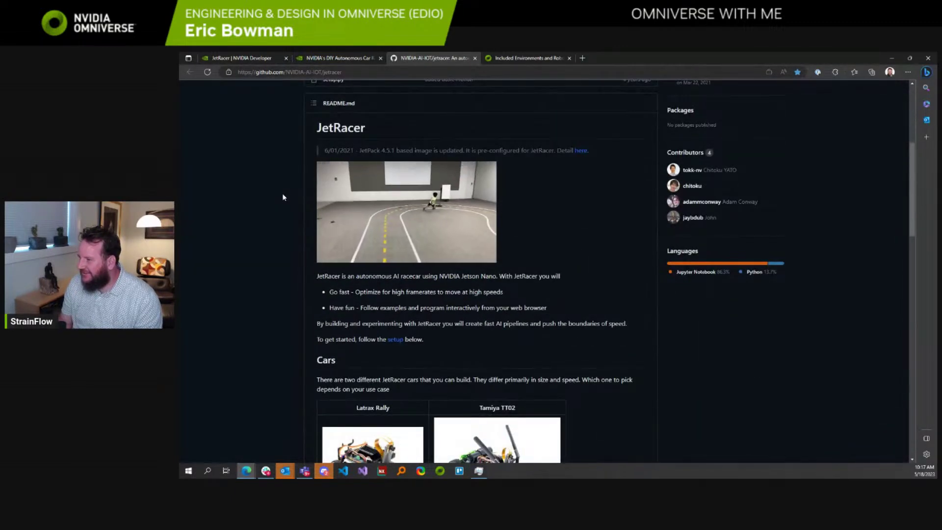
scroll(283, 194, up, 5)
scroll(282, 194, down, 5)
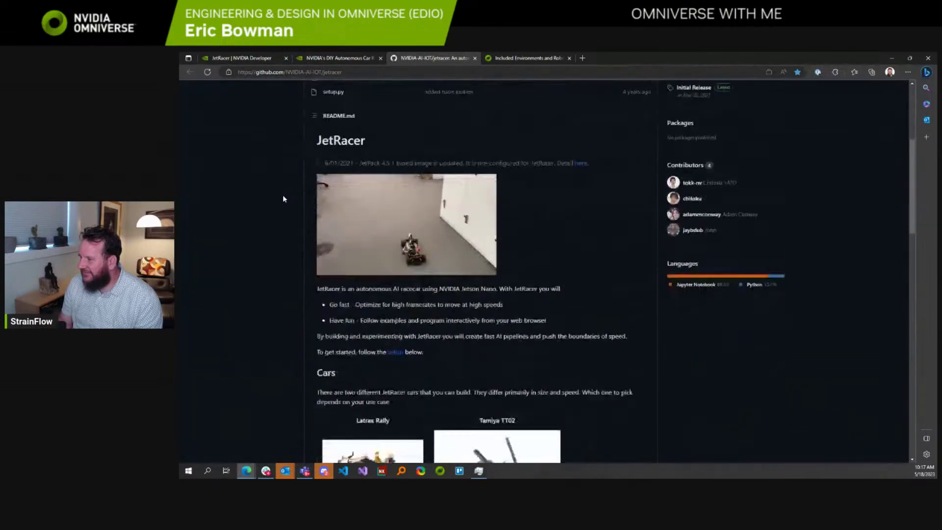
scroll(283, 195, down, 3)
scroll(283, 197, down, 1)
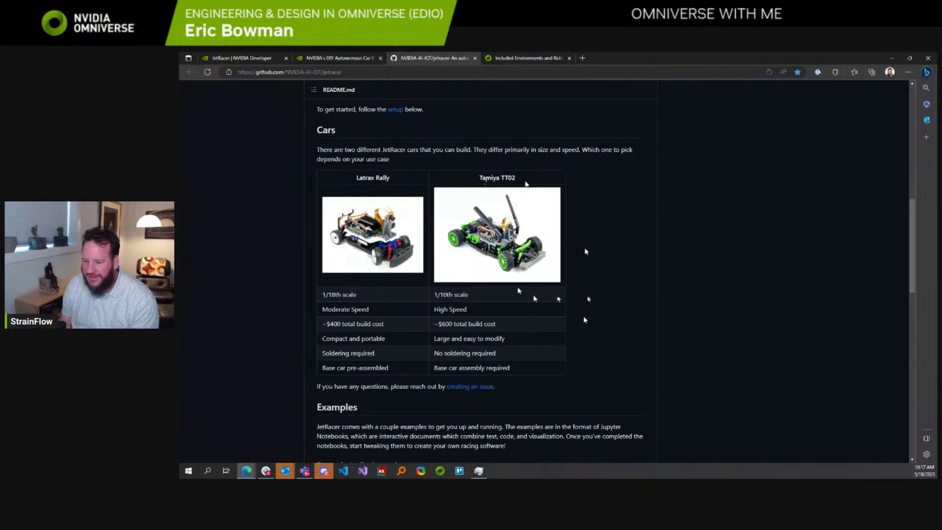
Step: Read through the JetRacer README's examples, setup steps and related projects, and return to its introduction
scroll(577, 307, up, 6)
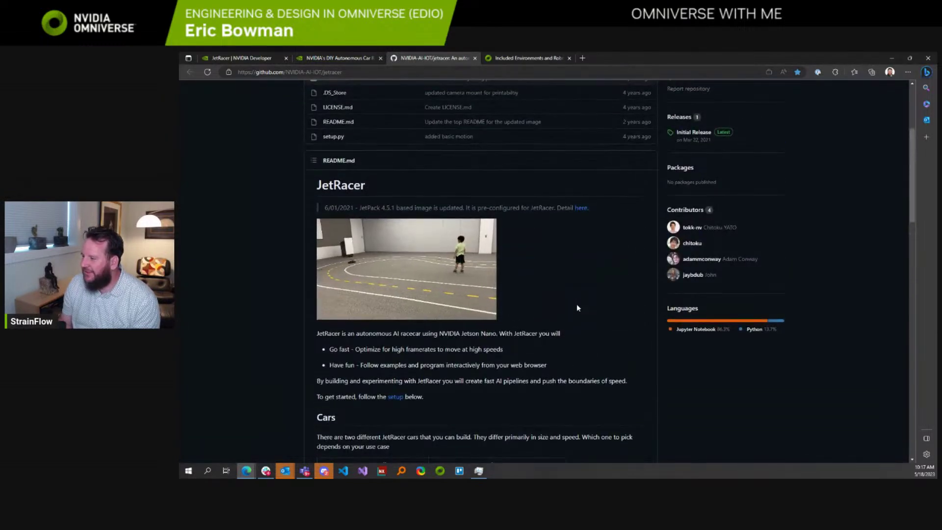
scroll(579, 308, down, 5)
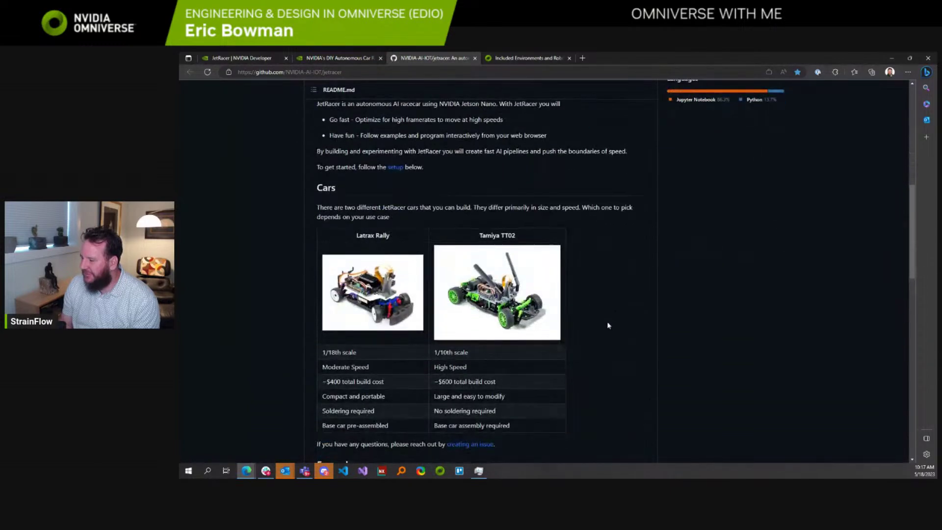
scroll(607, 321, down, 4)
scroll(607, 326, down, 2)
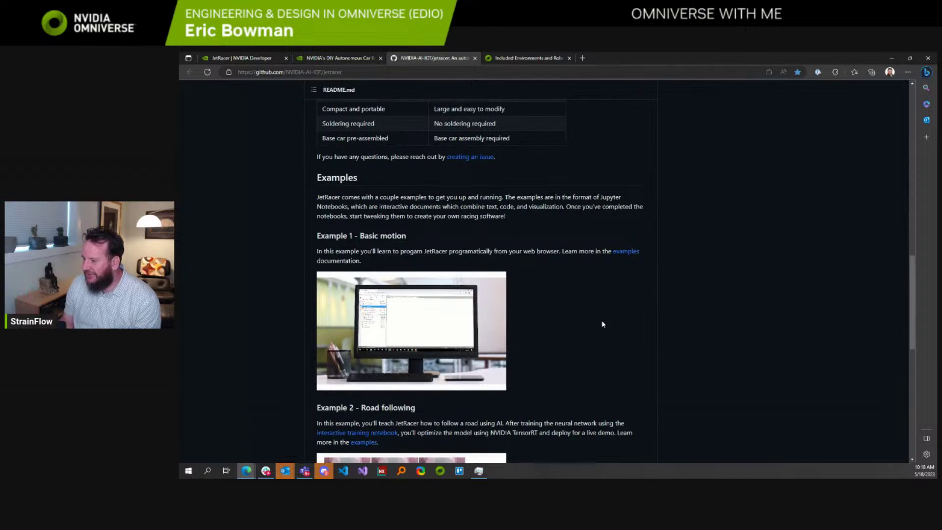
scroll(608, 326, down, 4)
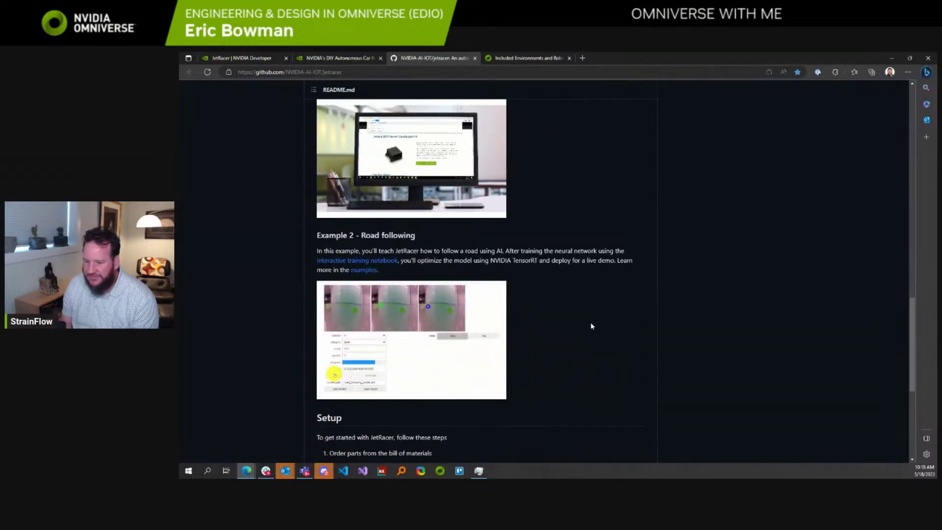
scroll(593, 328, down, 4)
scroll(595, 333, down, 3)
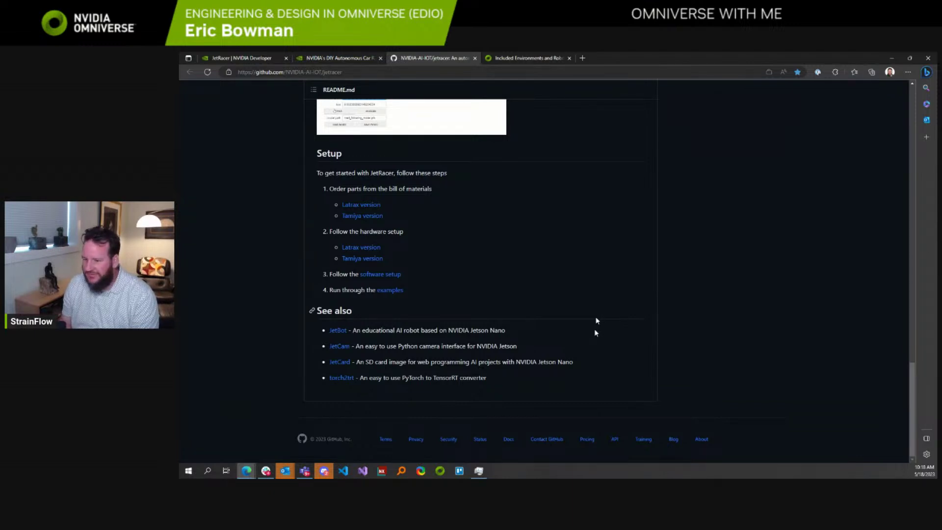
scroll(596, 321, up, 10)
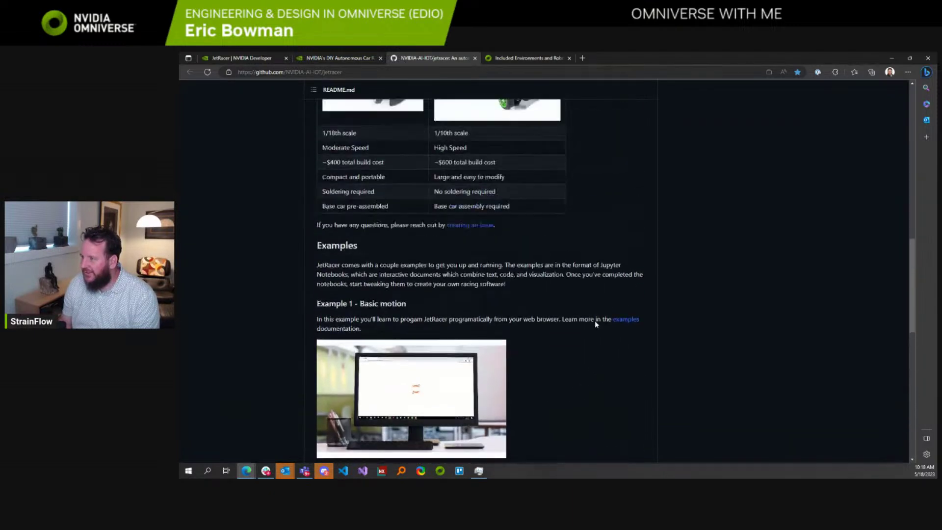
scroll(596, 321, up, 10)
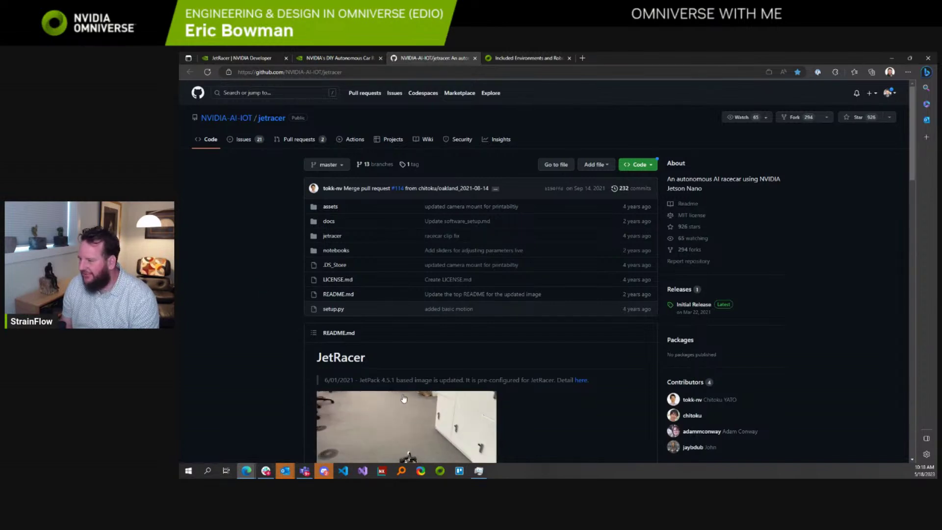
scroll(403, 397, down, 3)
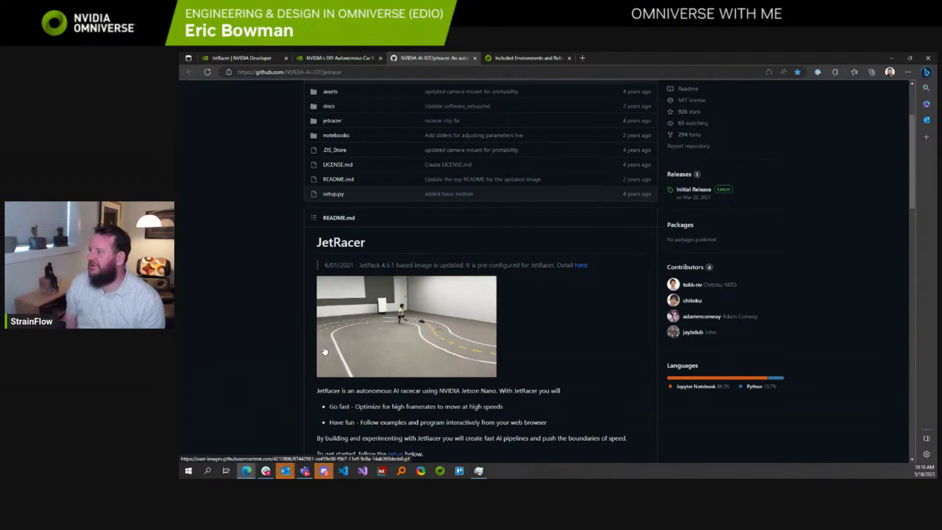
Step: Examine the JetRacer robot's entry and asset path in the Isaac Sim Included Environments and Robots documentation
click(515, 59)
scroll(402, 187, up, 2)
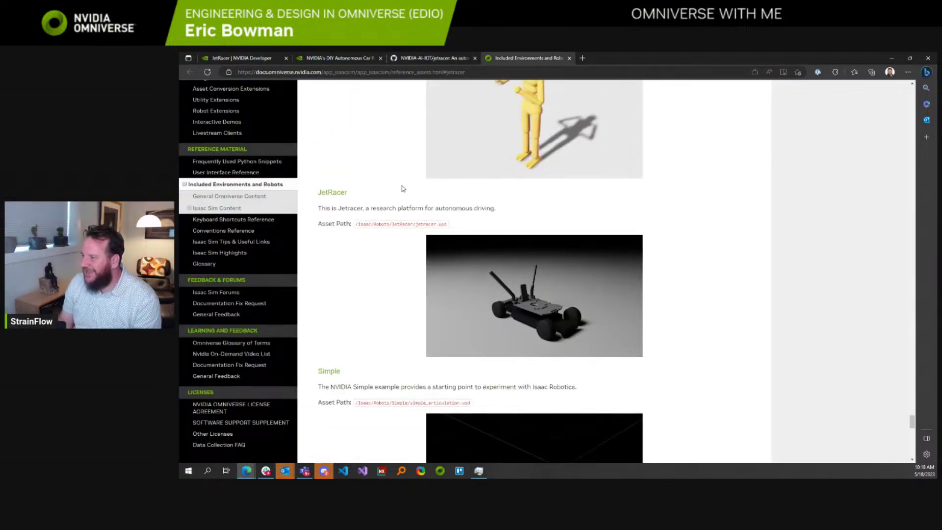
scroll(372, 295, down, 1)
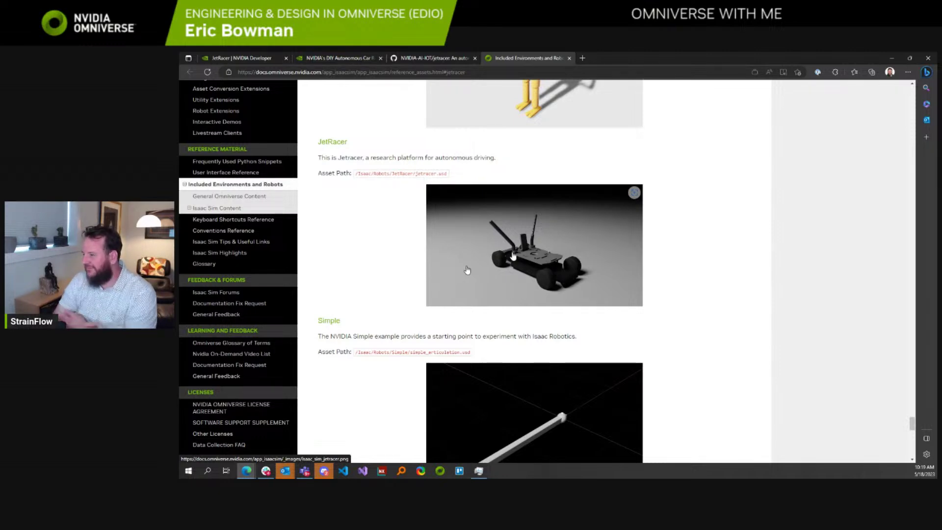
Step: Revisit the JetRacer project page on NVIDIA Developer and the DIY Autonomous Car Race page
click(234, 60)
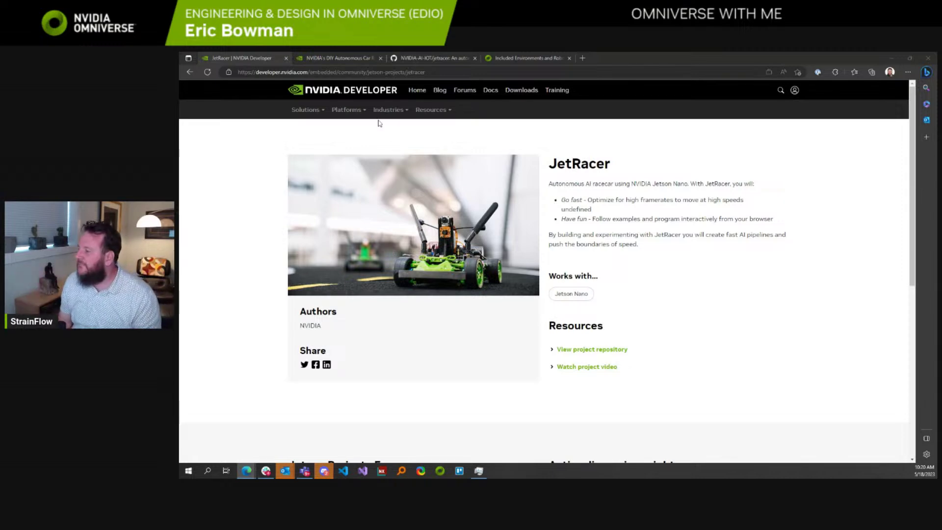
click(342, 61)
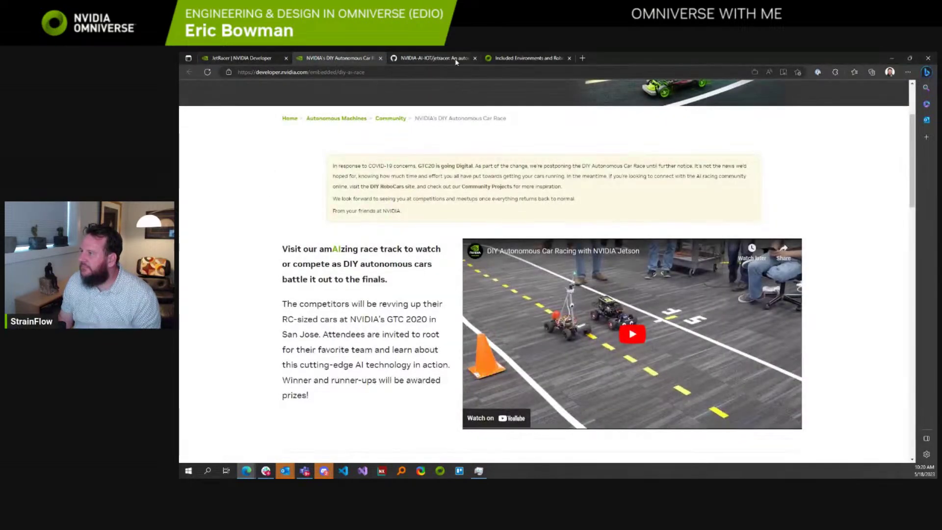
click(239, 60)
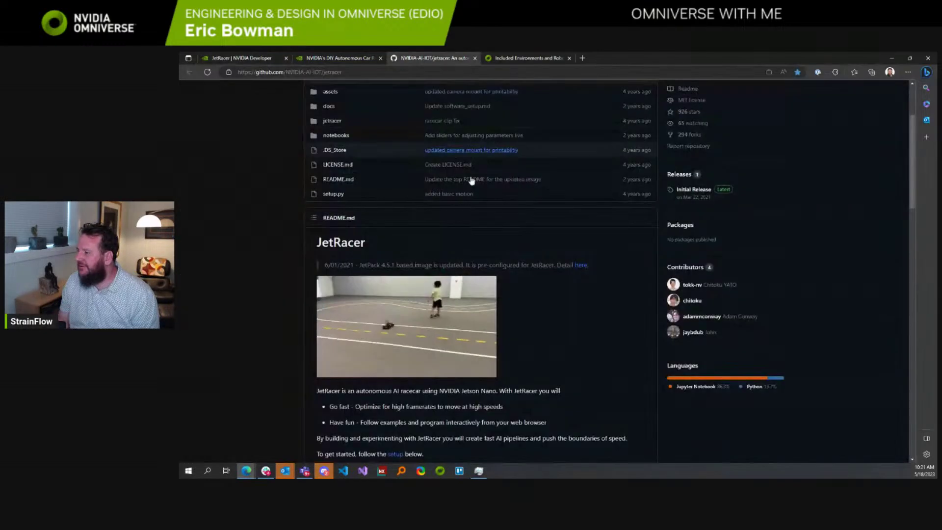
Step: Open the Tamiya version of the bill of materials from the Setup section of the JetRacer repository's README
click(418, 58)
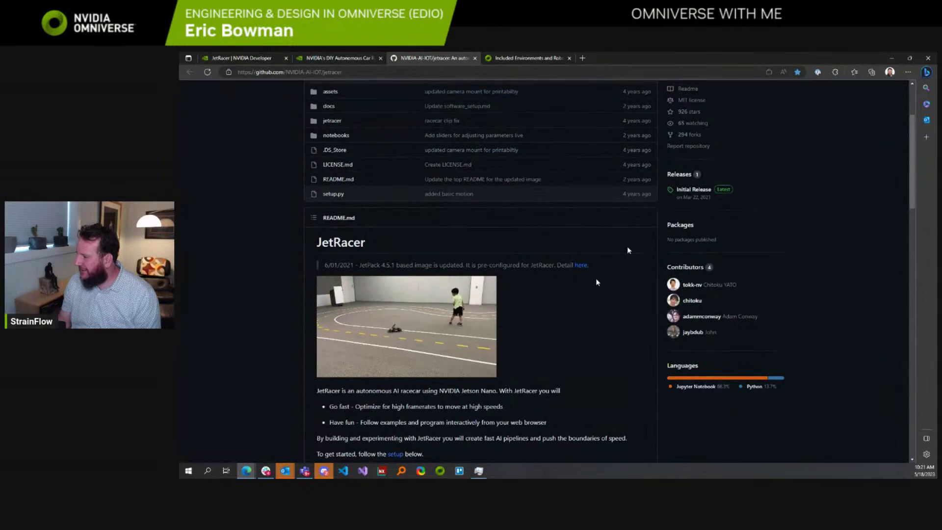
scroll(596, 285, down, 8)
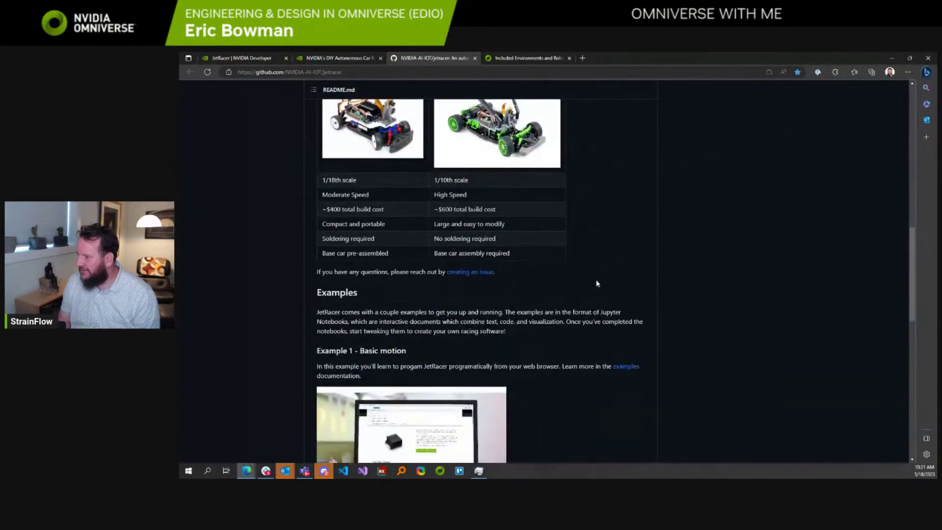
scroll(562, 289, down, 2)
scroll(562, 291, down, 5)
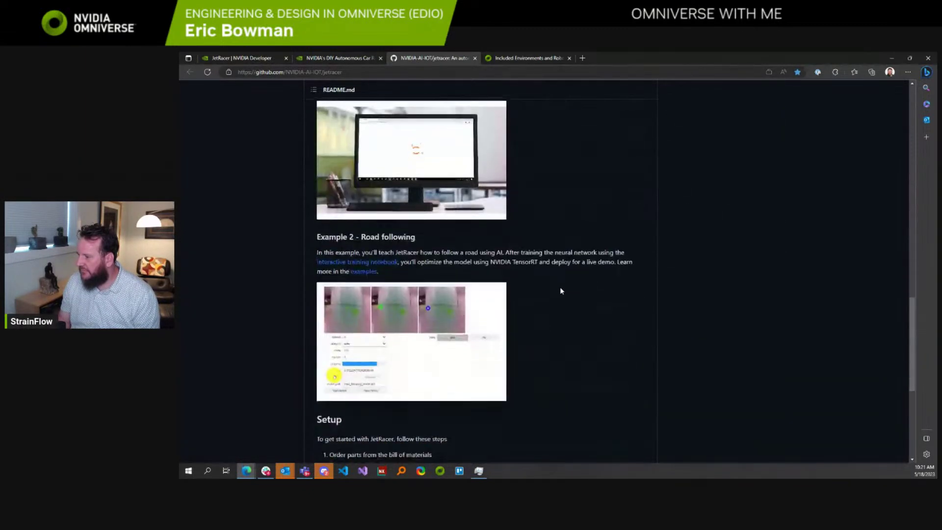
scroll(561, 291, down, 3)
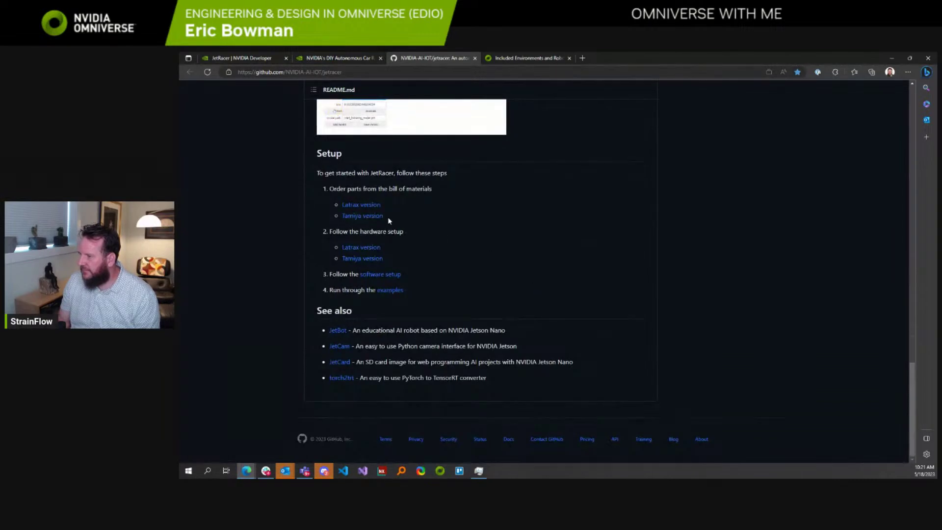
scroll(505, 263, up, 6)
scroll(505, 264, up, 8)
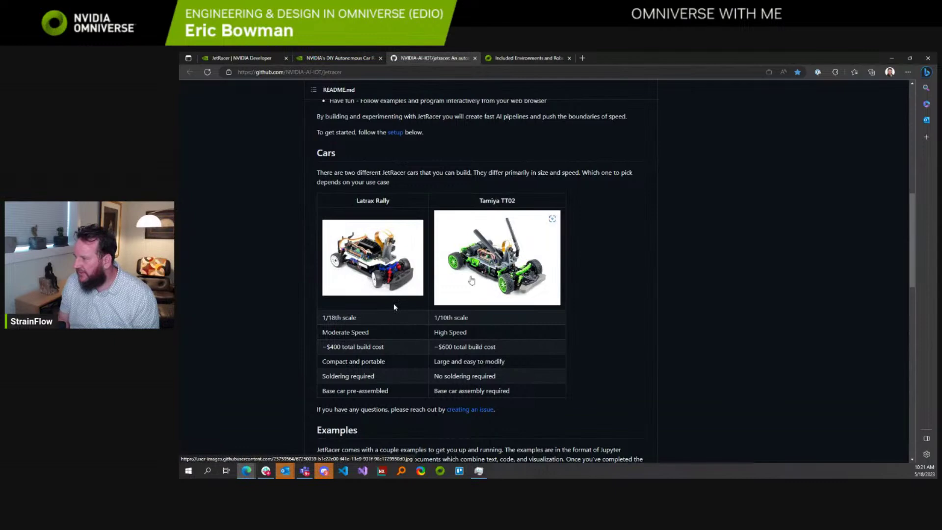
scroll(520, 335, down, 2)
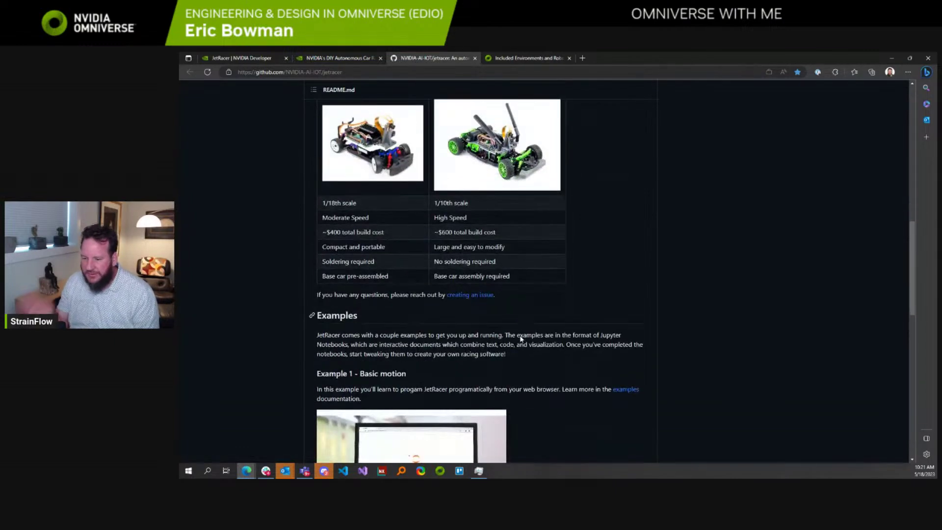
scroll(564, 378, down, 9)
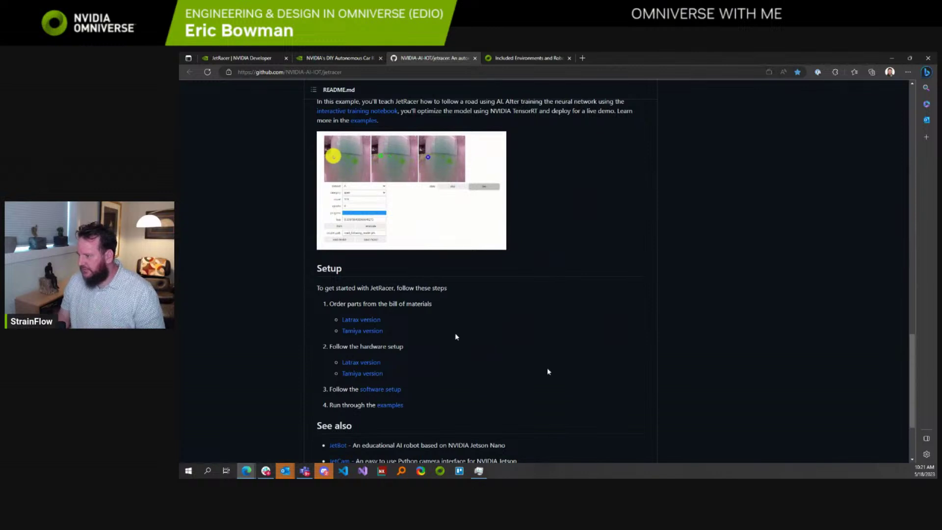
click(374, 332)
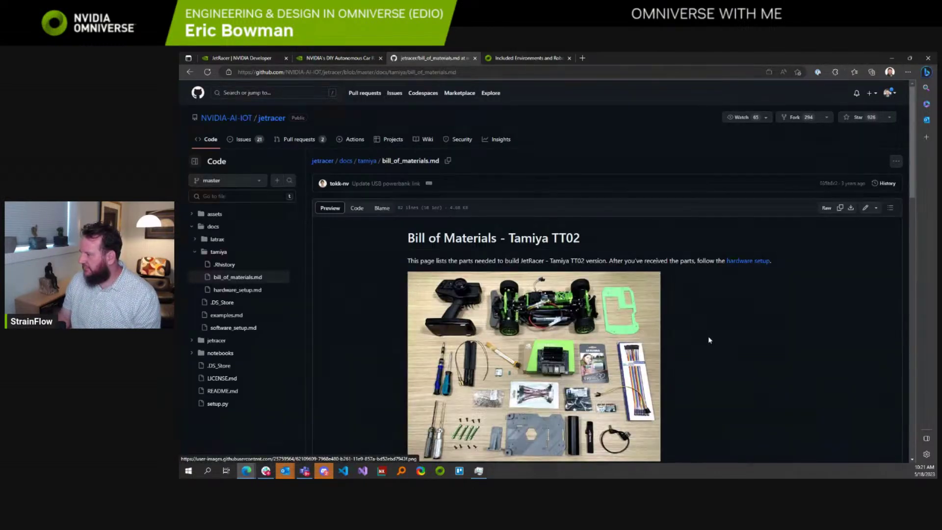
Step: Read through the Jetson Nano and Chassis parts tables in the Tamiya TT02 bill of materials
scroll(709, 343, down, 3)
scroll(712, 352, down, 1)
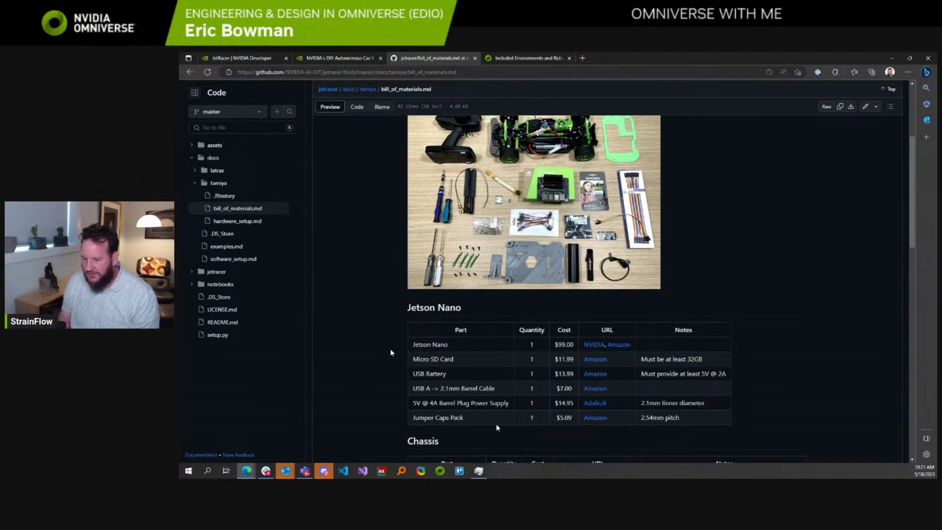
scroll(497, 428, down, 2)
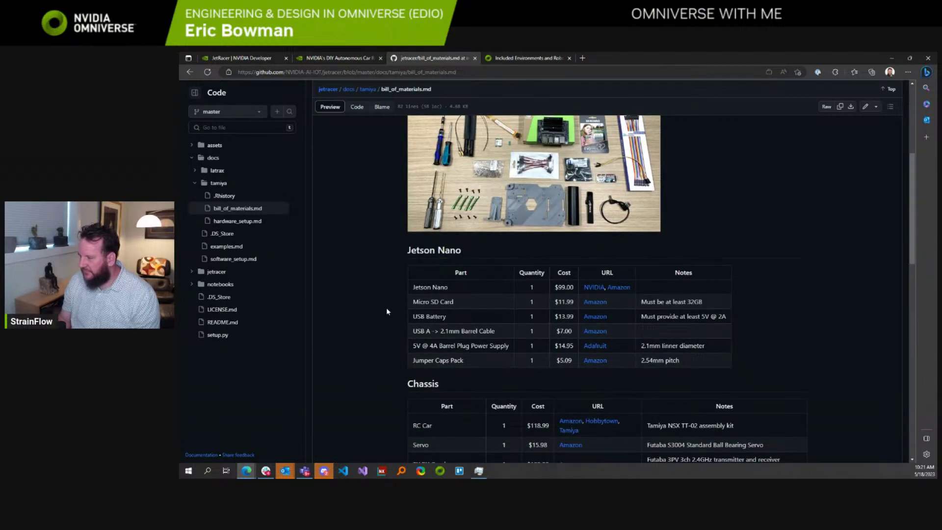
scroll(658, 267, down, 4)
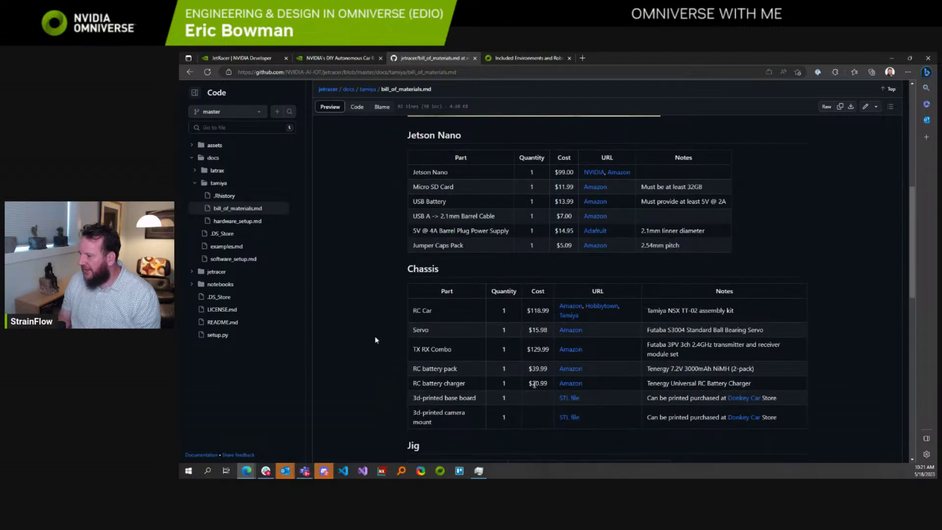
scroll(559, 361, down, 3)
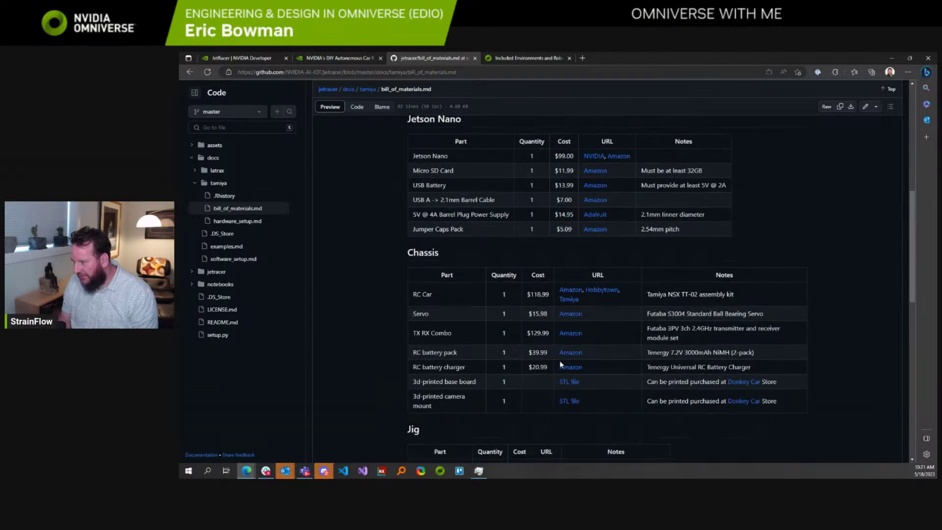
scroll(482, 321, up, 3)
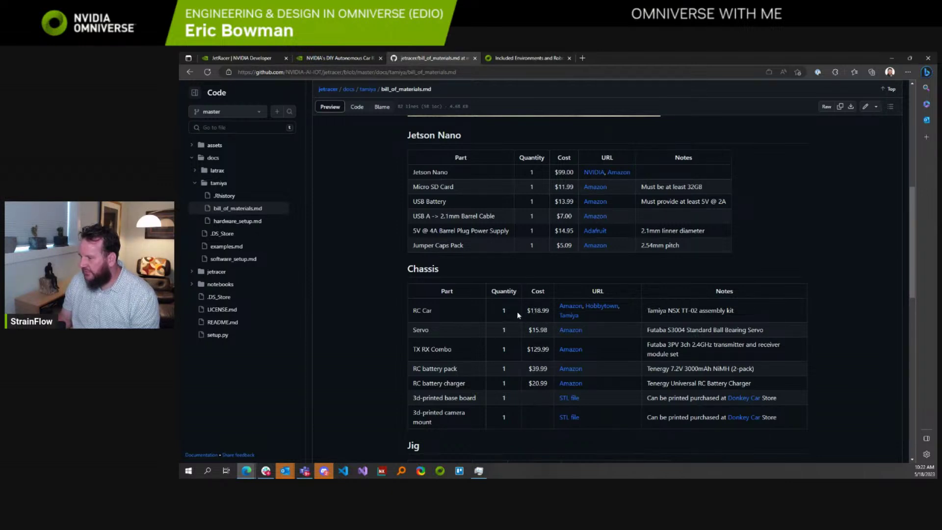
Step: Examine the Jig, Electronics, Wi-Fi, Camera and Assembly Hardware sections of the bill of materials
scroll(518, 318, down, 3)
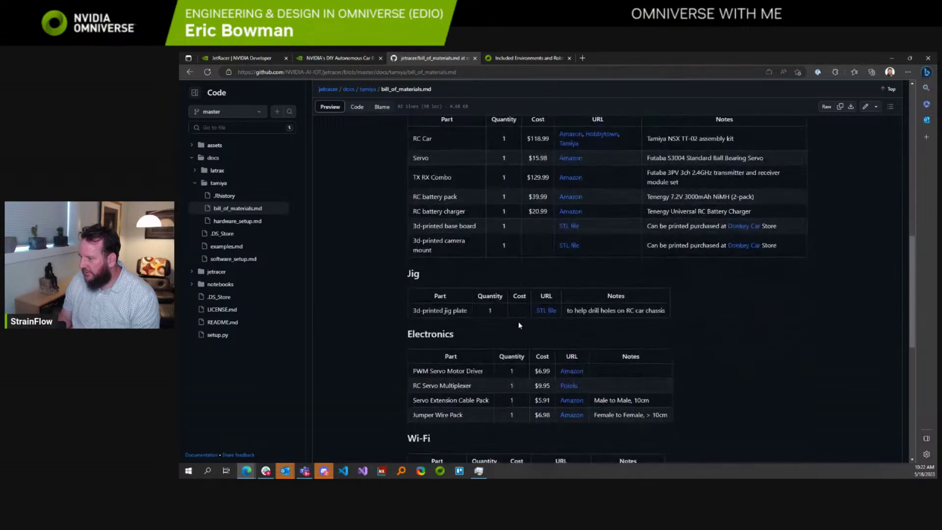
scroll(434, 343, down, 4)
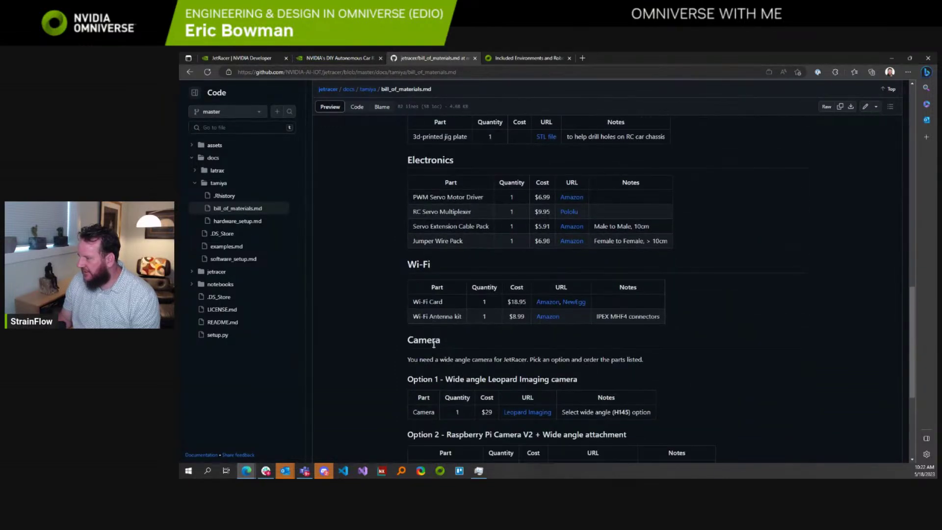
scroll(403, 335, down, 2)
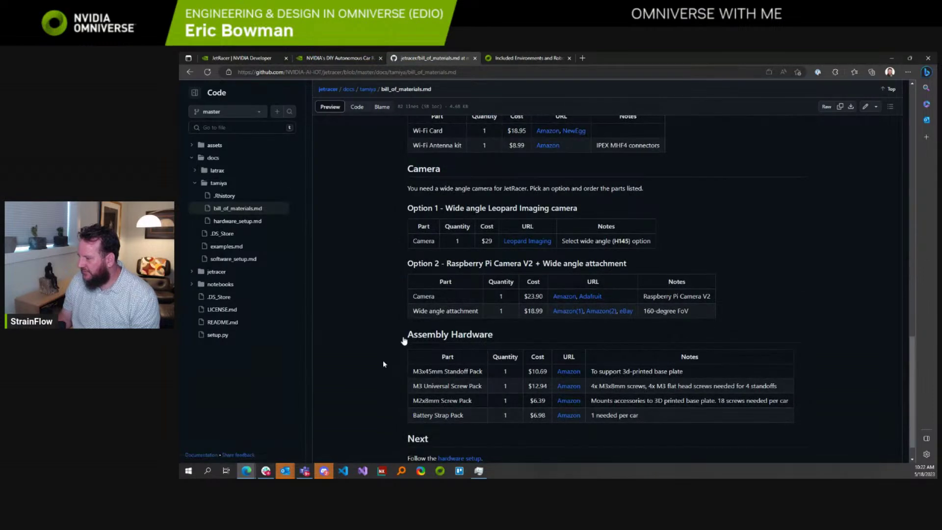
scroll(521, 357, down, 1)
scroll(525, 357, up, 2)
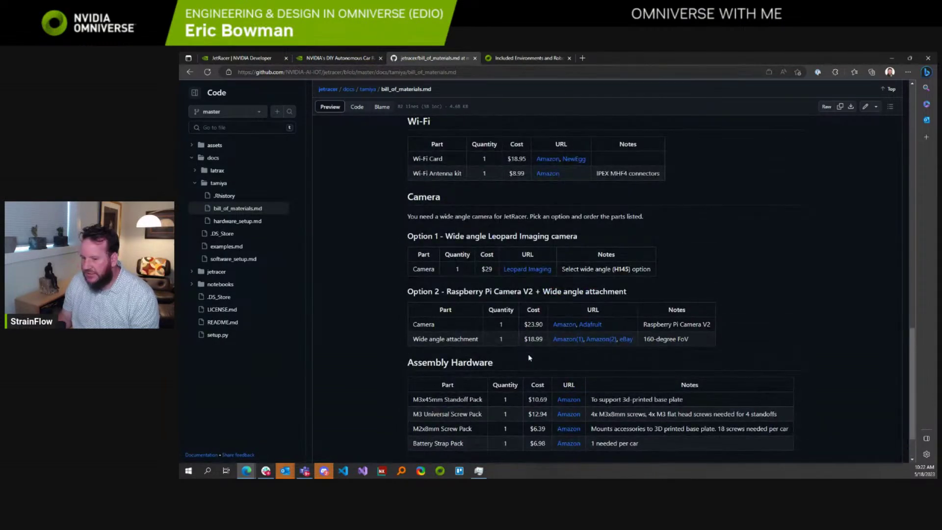
scroll(528, 355, up, 6)
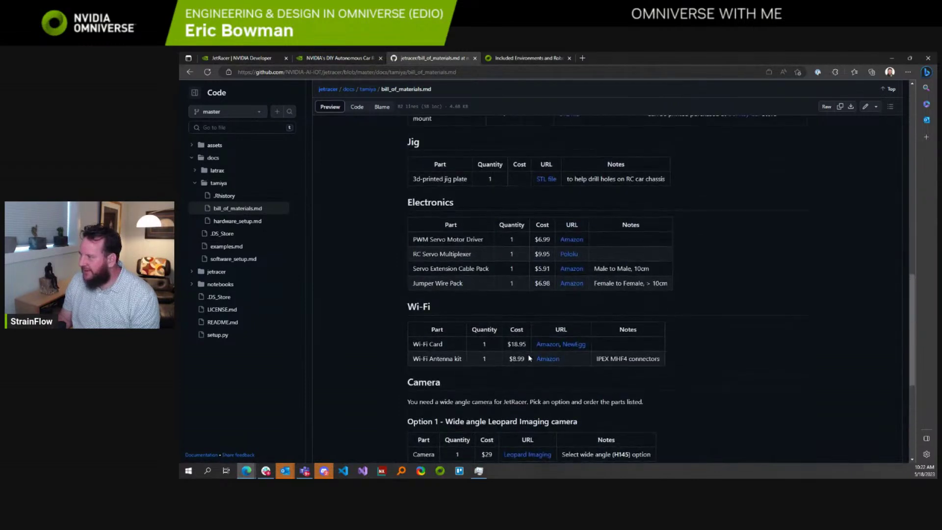
Step: Highlight the 3d-printed base board and 3d-printed camera mount entries in the Chassis table, and review the sections below it
scroll(517, 358, up, 2)
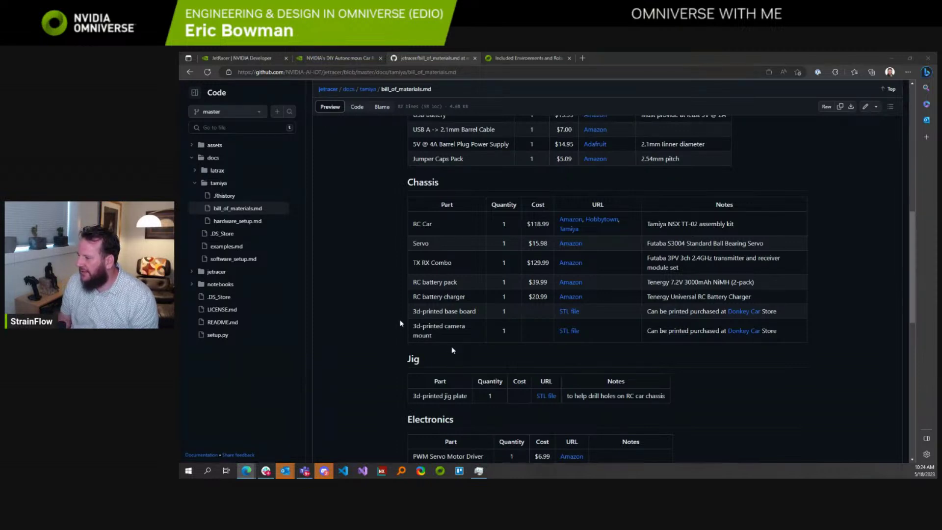
drag(412, 311, 477, 313)
drag(413, 326, 435, 339)
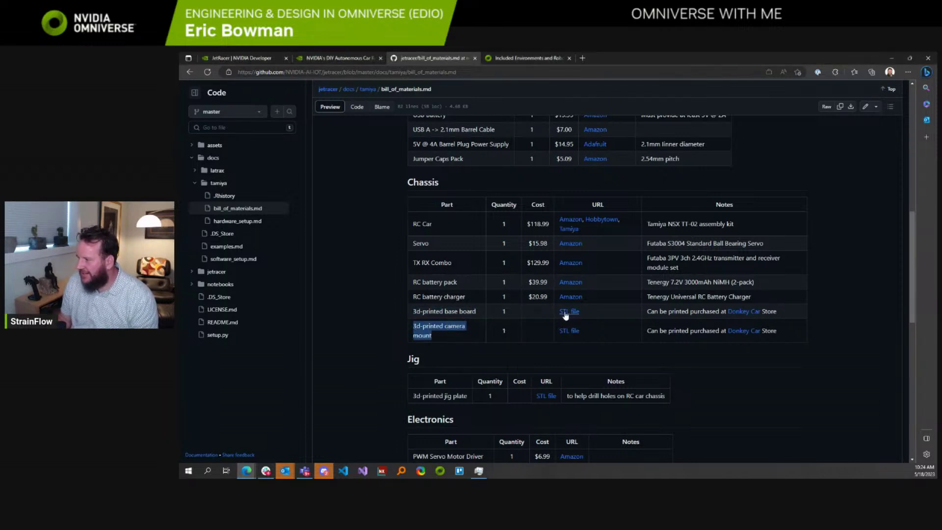
scroll(385, 344, down, 4)
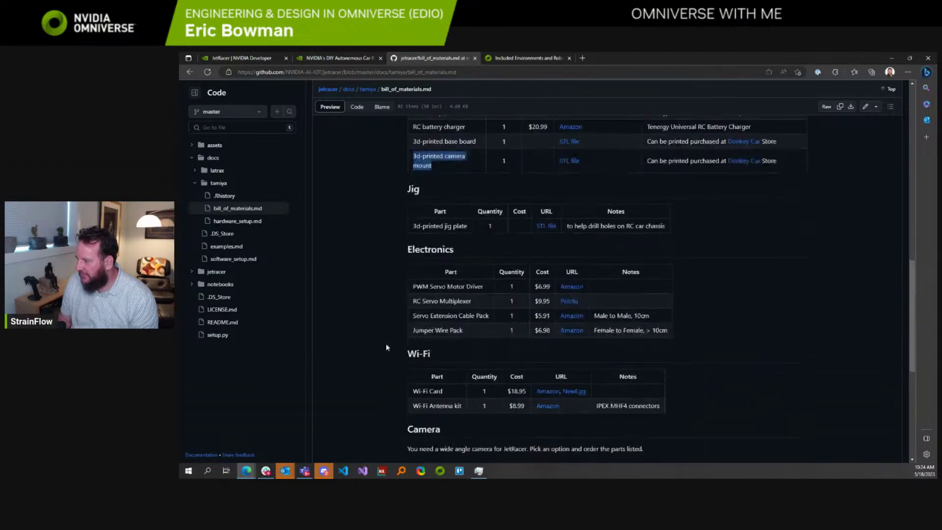
scroll(385, 347, down, 4)
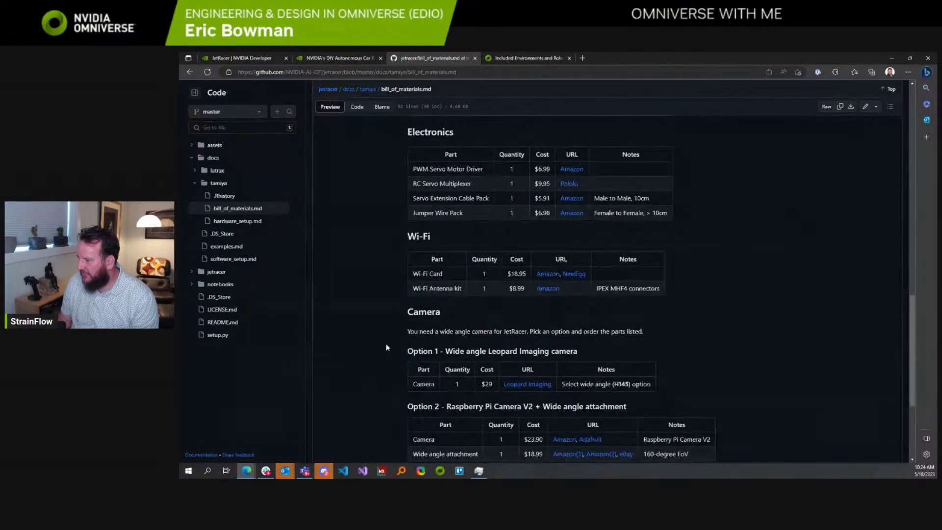
scroll(386, 347, down, 3)
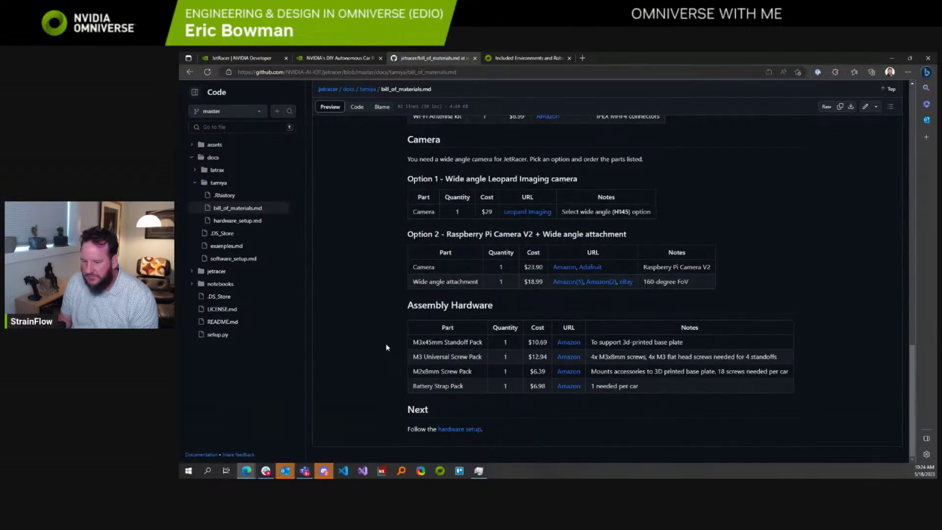
scroll(386, 347, up, 4)
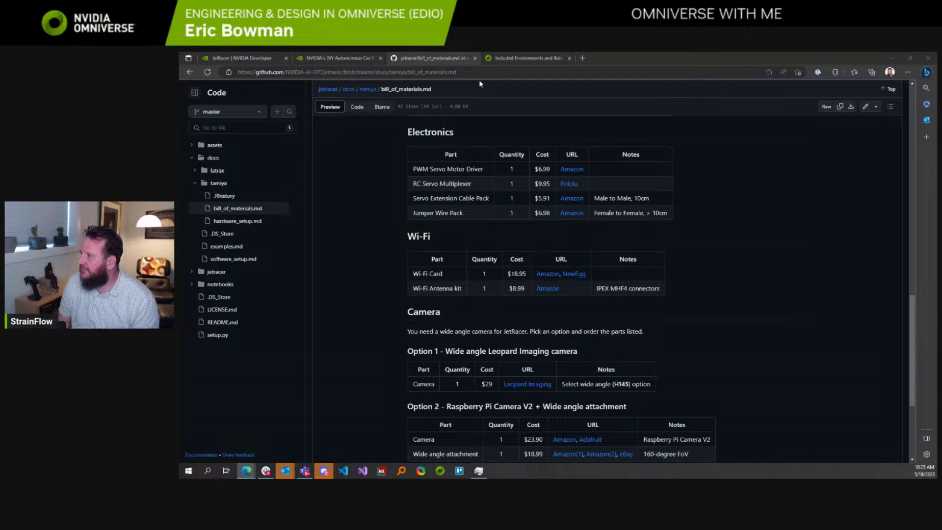
Step: Check the JetRacer entry in the Isaac Sim documentation, and return to the bill of materials to review its Chassis through Assembly Hardware sections
key(ctrl+Tab)
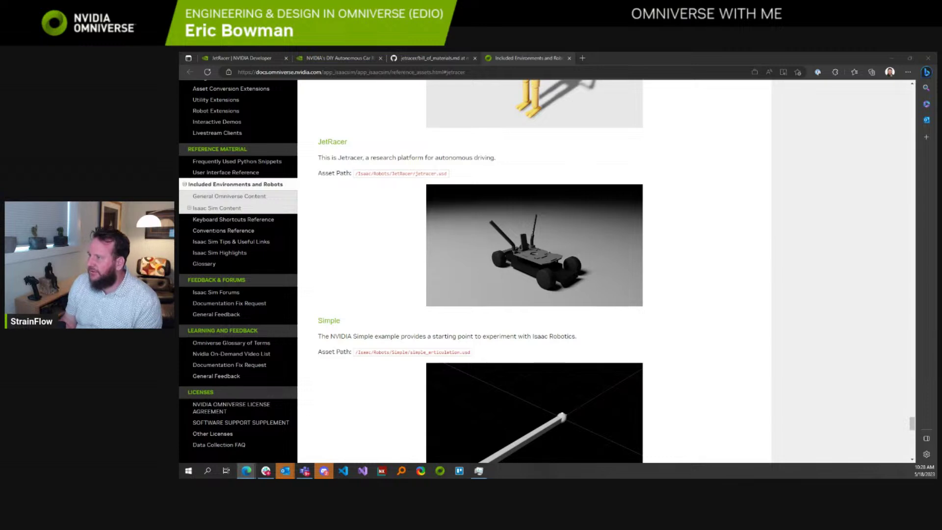
click(432, 59)
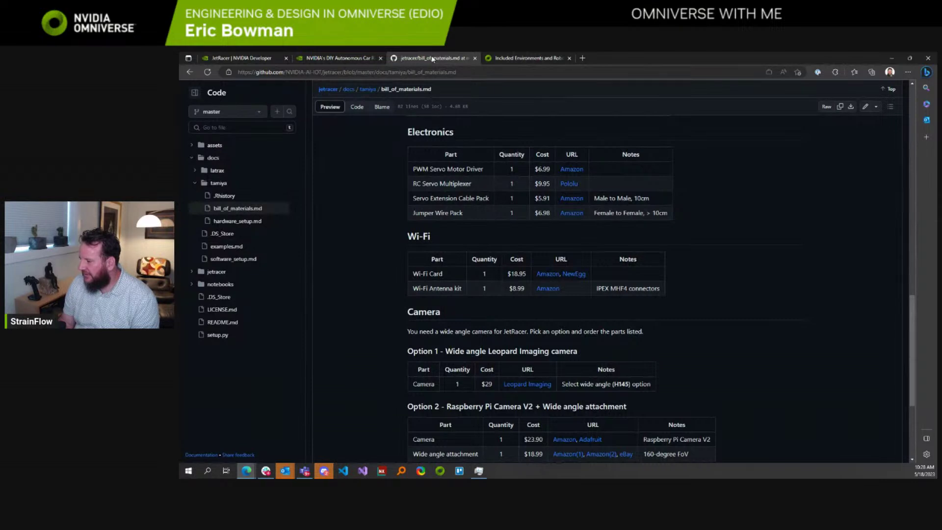
scroll(389, 277, down, 2)
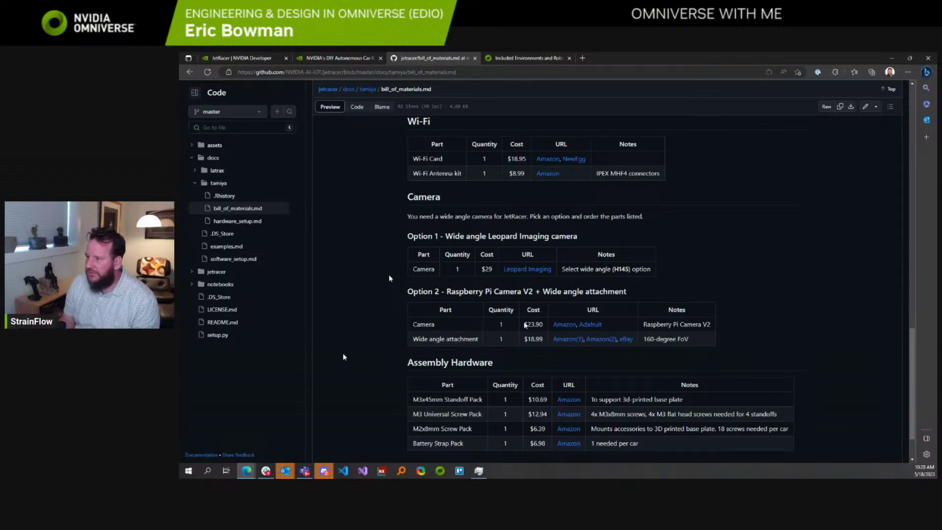
scroll(356, 367, up, 1)
scroll(355, 369, up, 8)
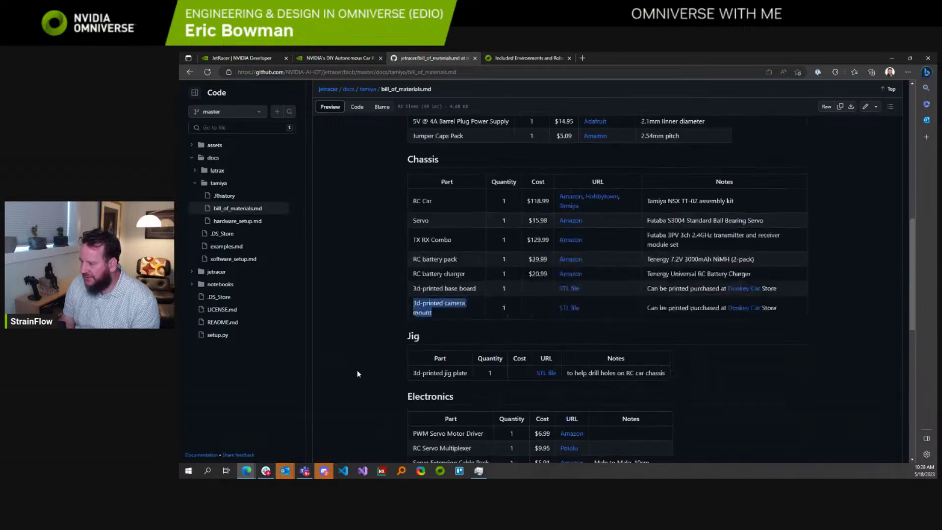
scroll(358, 376, down, 5)
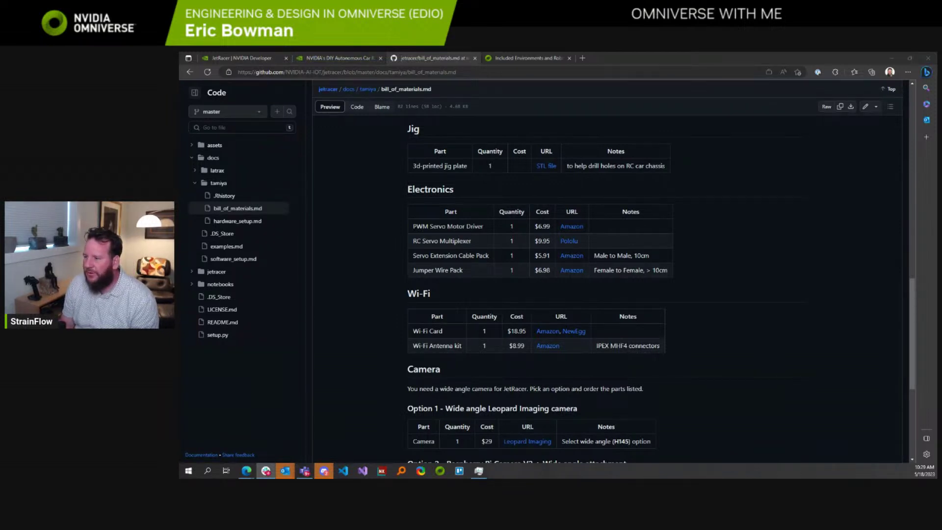
scroll(605, 386, down, 1)
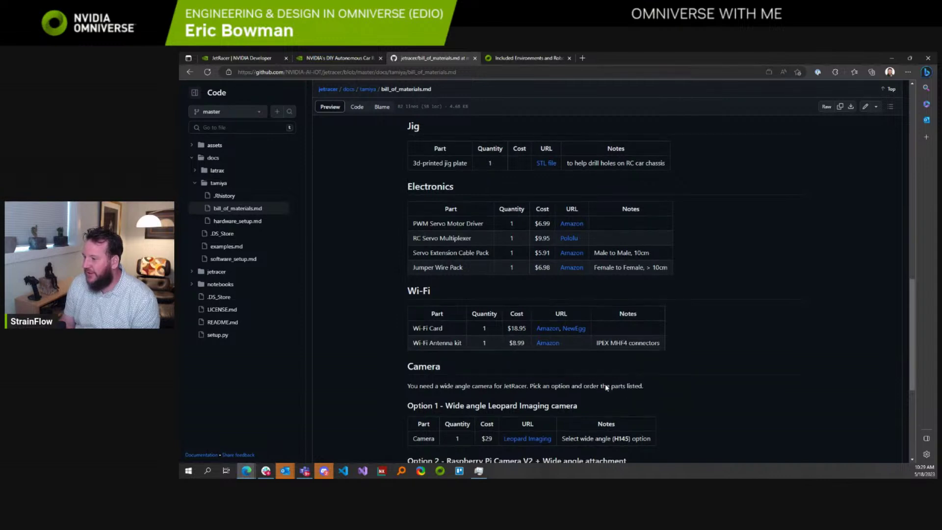
scroll(606, 388, down, 2)
scroll(607, 388, down, 4)
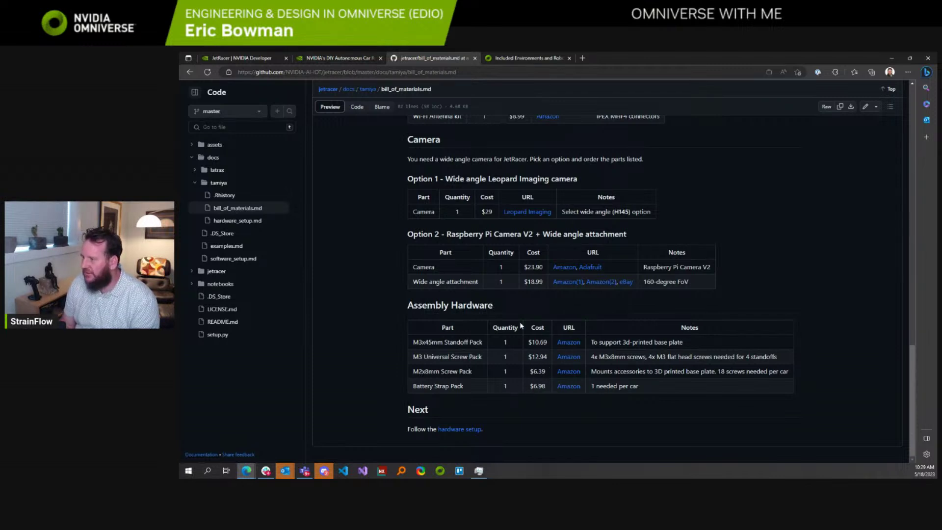
Step: Go back through the bill of materials from the Camera options to the Jetson Nano and Chassis tables
scroll(549, 397, up, 1)
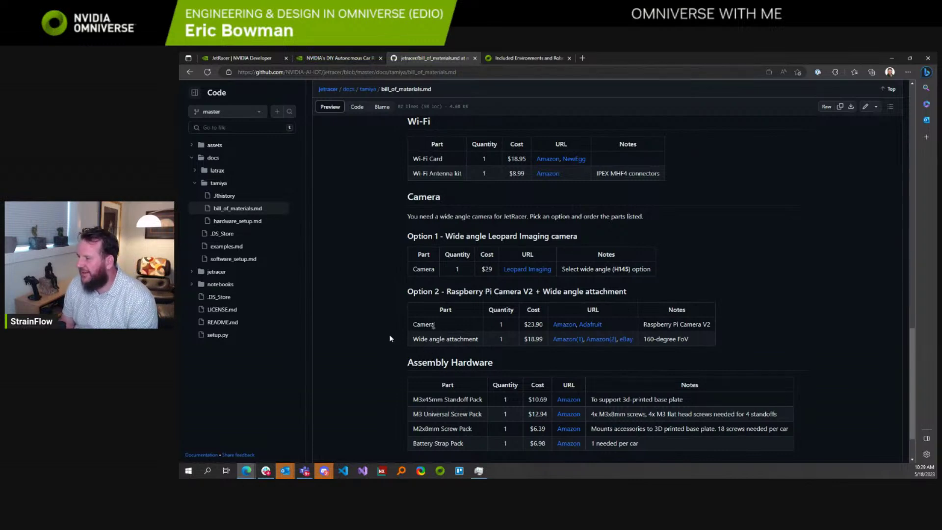
scroll(387, 336, up, 1)
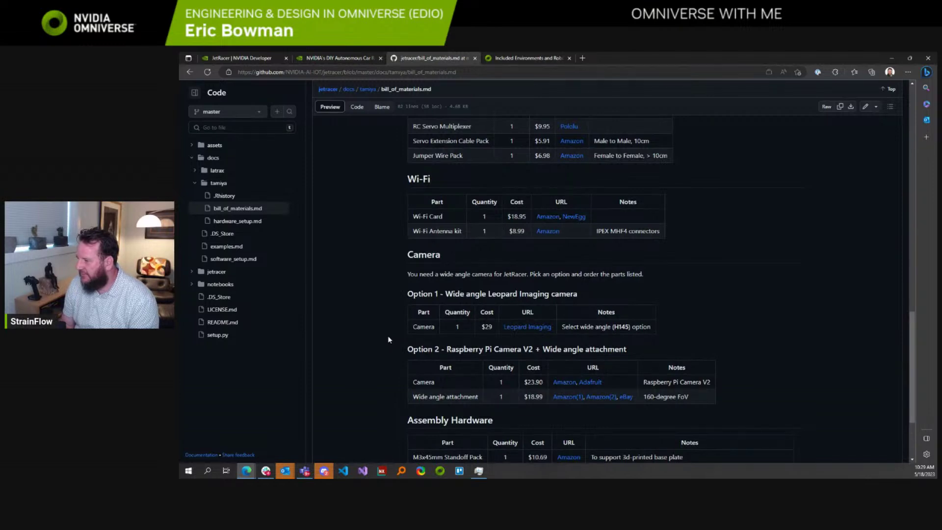
scroll(389, 339, up, 3)
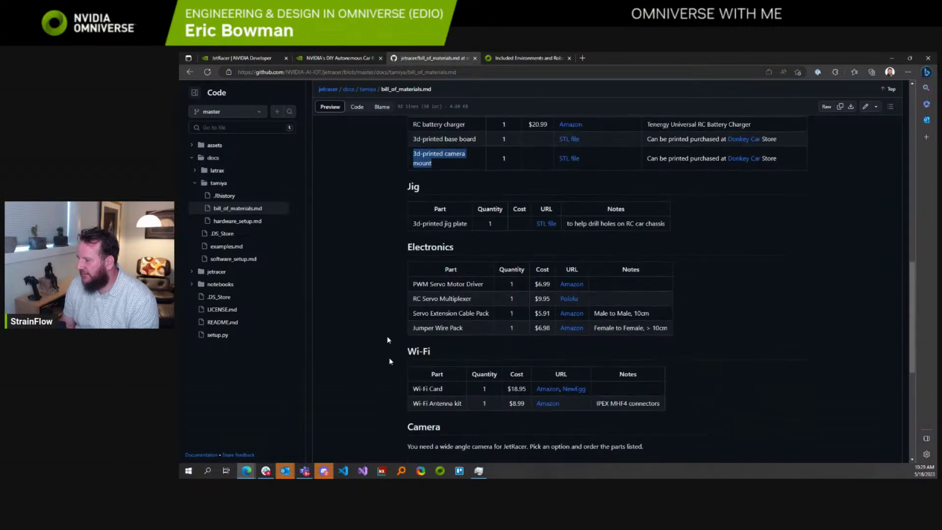
scroll(390, 361, up, 4)
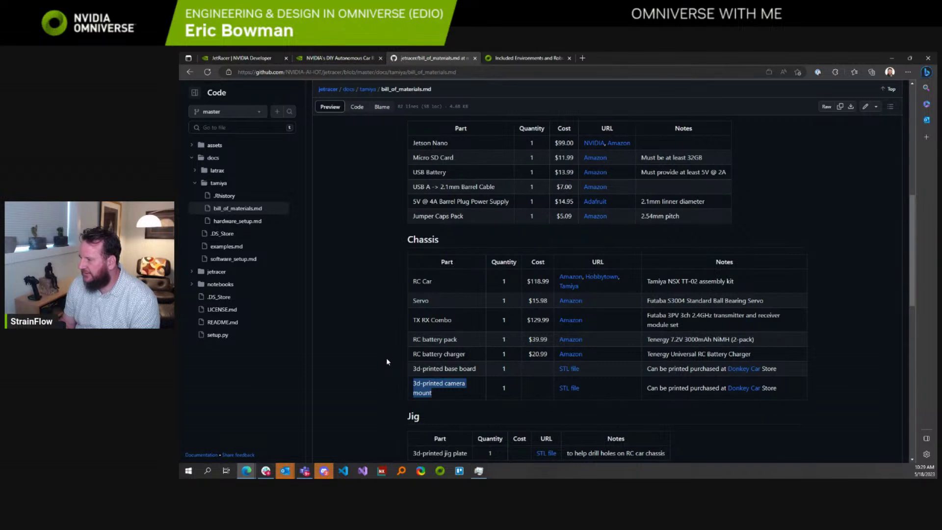
scroll(390, 360, up, 1)
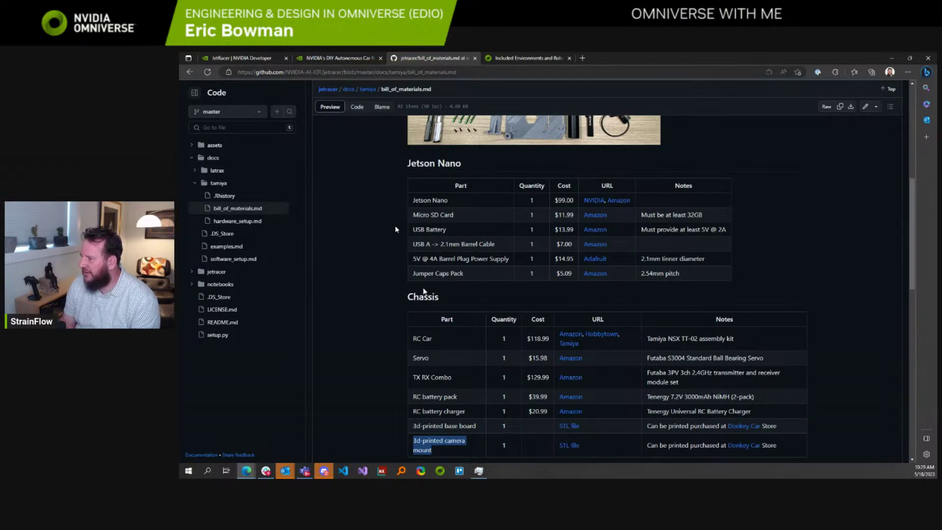
scroll(395, 288, down, 2)
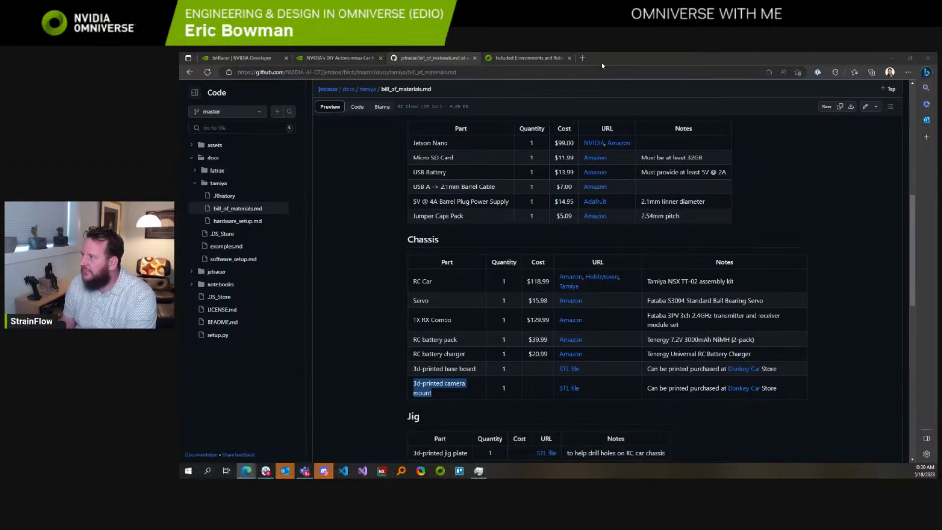
click(582, 58)
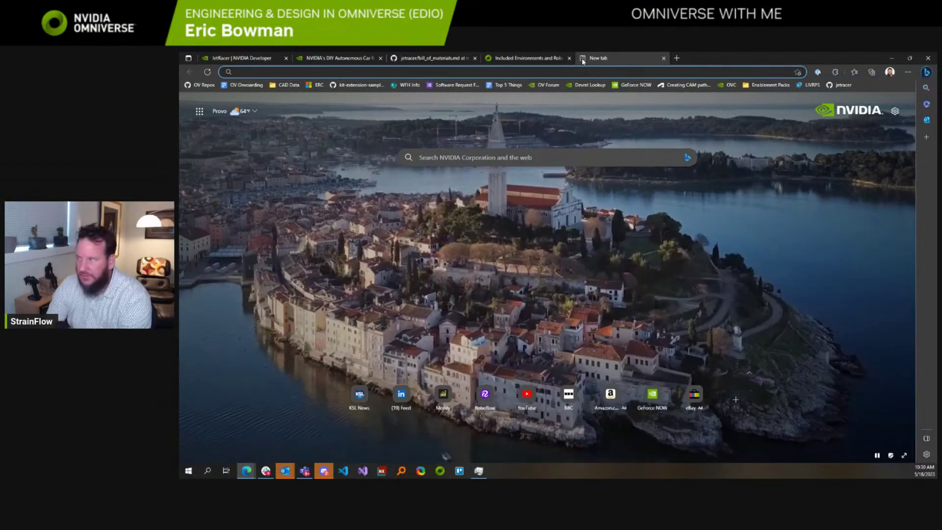
text(www.nanosa)
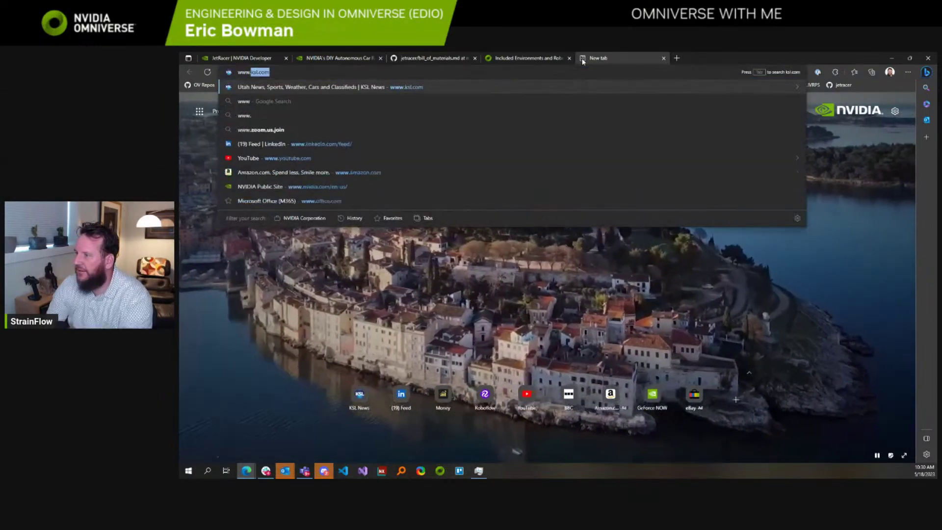
text(ur.ai)
key(Return)
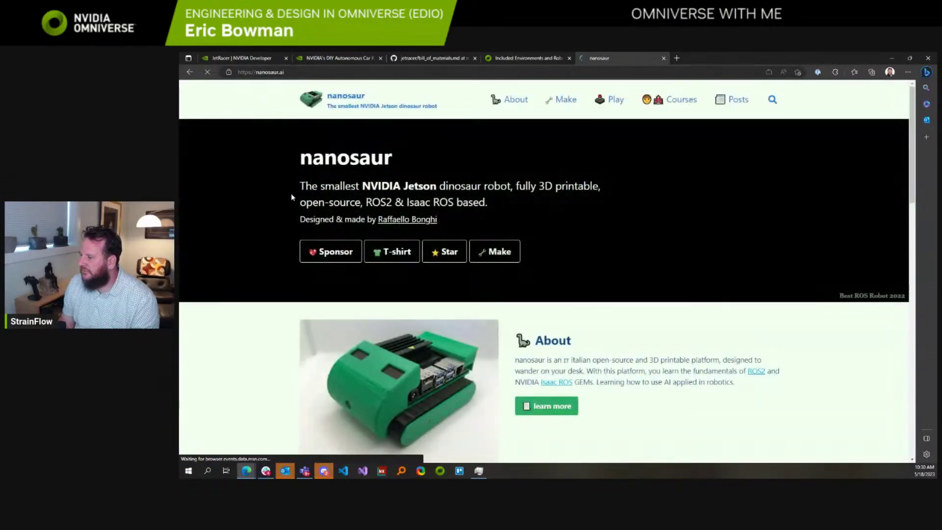
scroll(289, 195, down, 1)
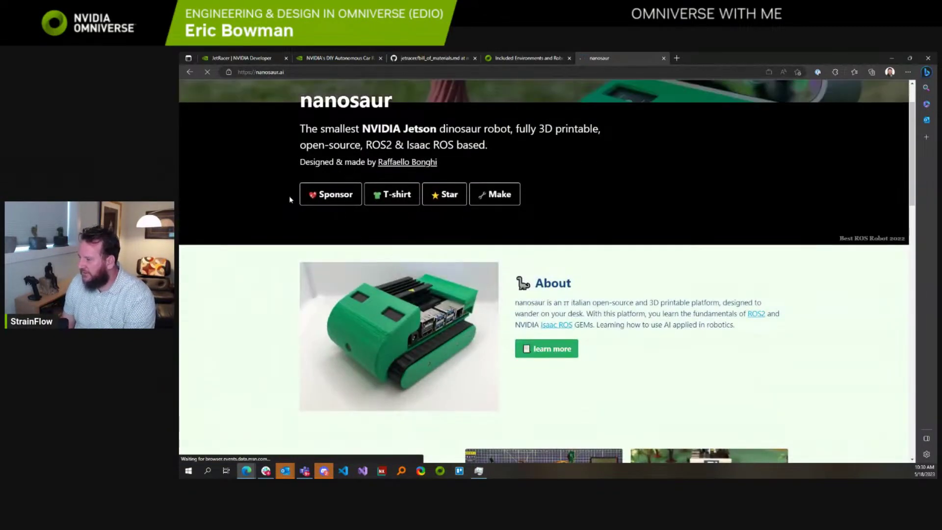
scroll(289, 199, down, 2)
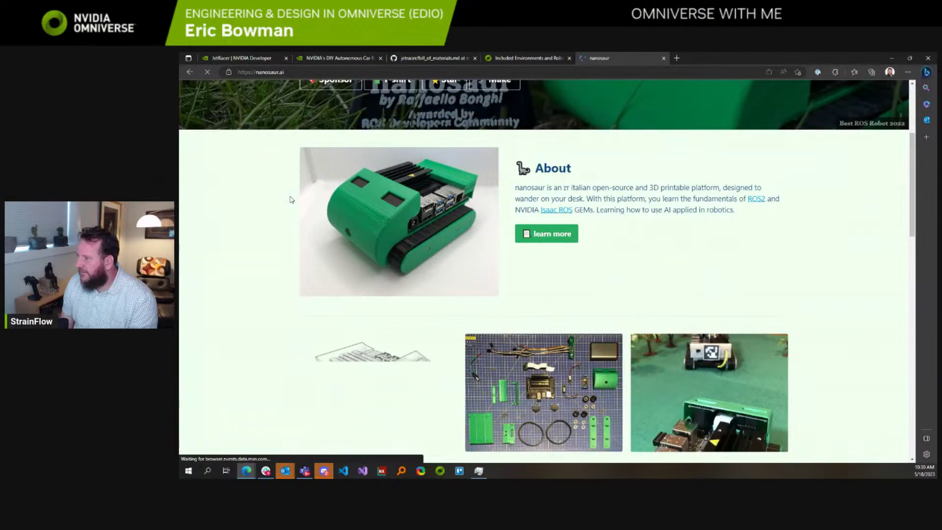
scroll(292, 199, down, 1)
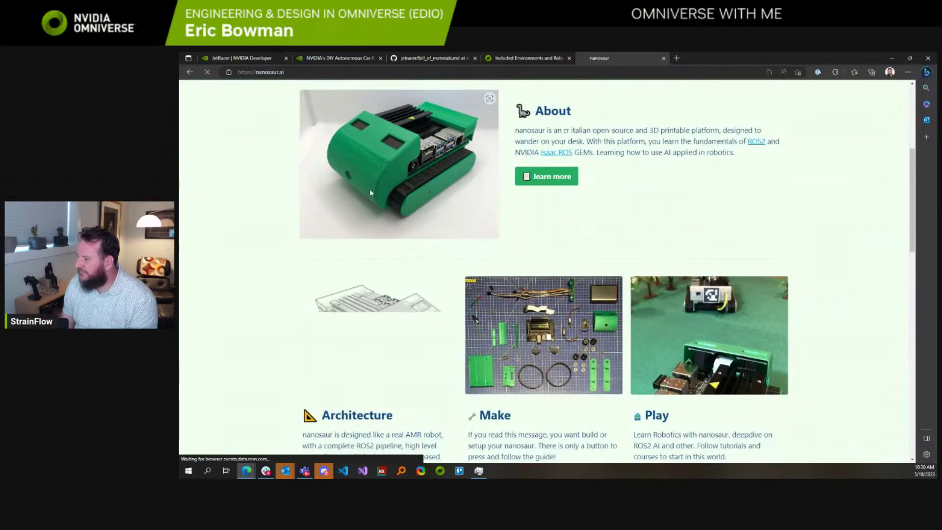
Step: Review the nanosaur page from the About section through Architecture, Make, Play, Best ROS Robot 2022 and nanosaur style, and return to About
scroll(369, 196, down, 1)
scroll(372, 197, up, 2)
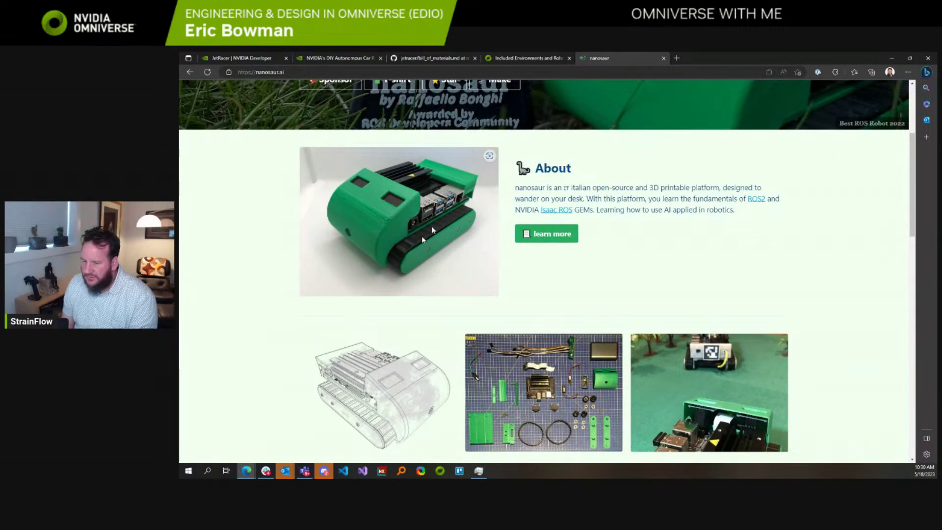
scroll(422, 239, down, 2)
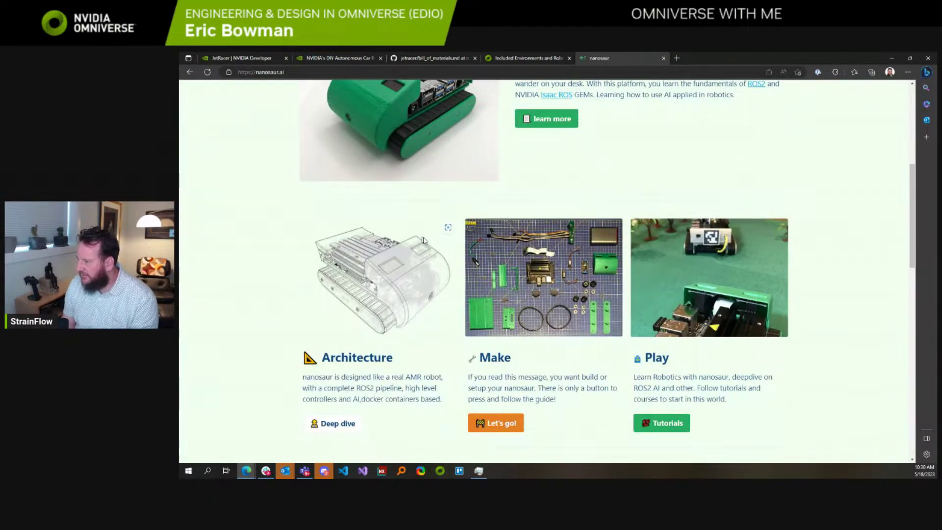
scroll(423, 240, down, 1)
scroll(423, 239, down, 3)
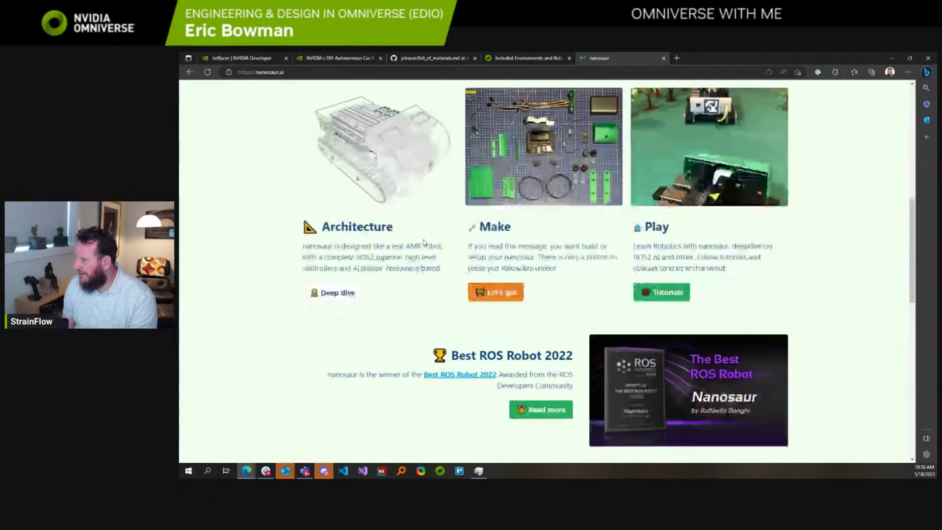
scroll(424, 242, down, 5)
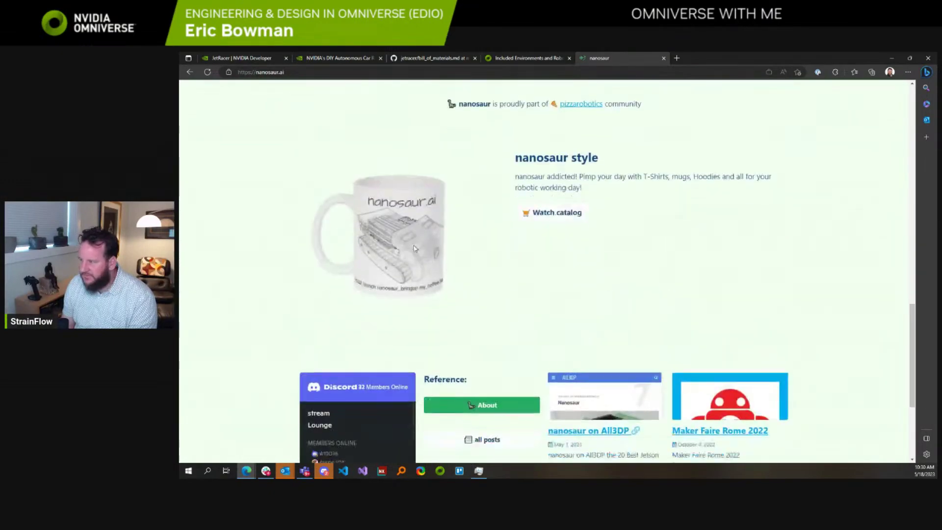
scroll(467, 261, up, 9)
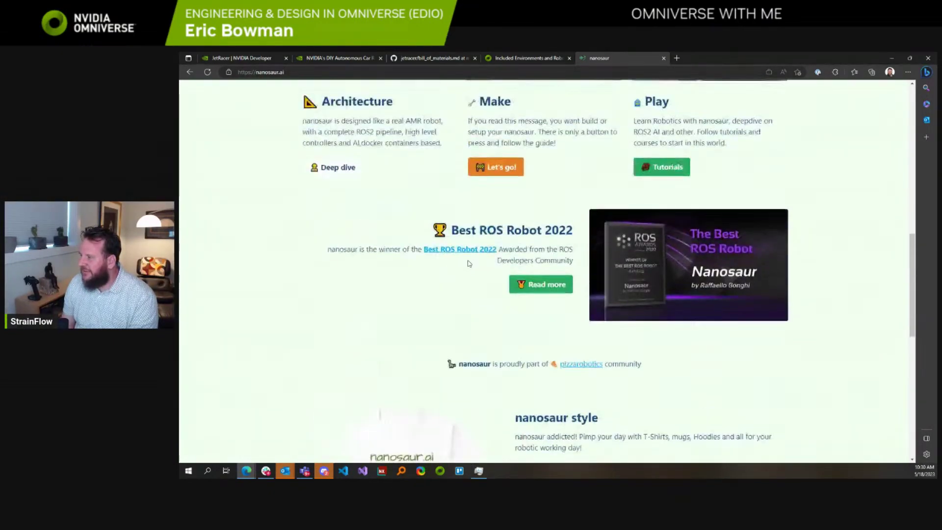
scroll(467, 263, up, 3)
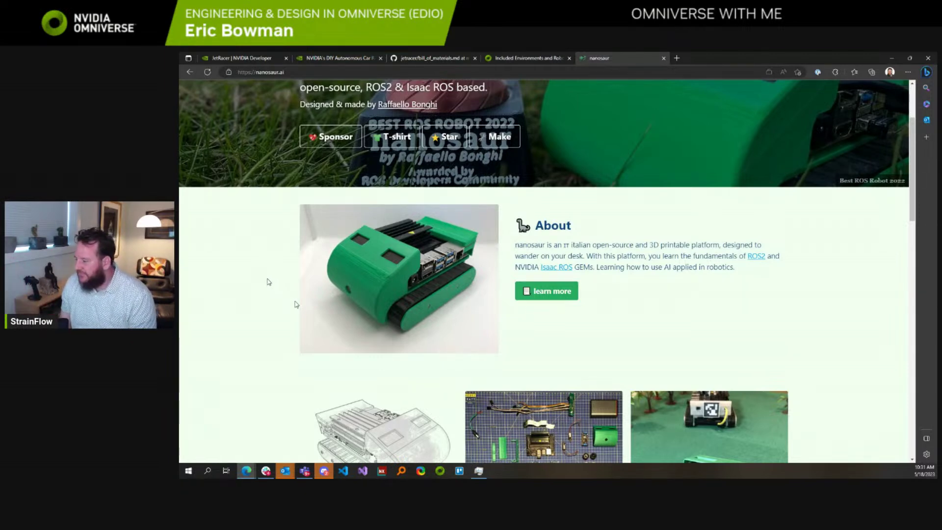
scroll(269, 282, down, 2)
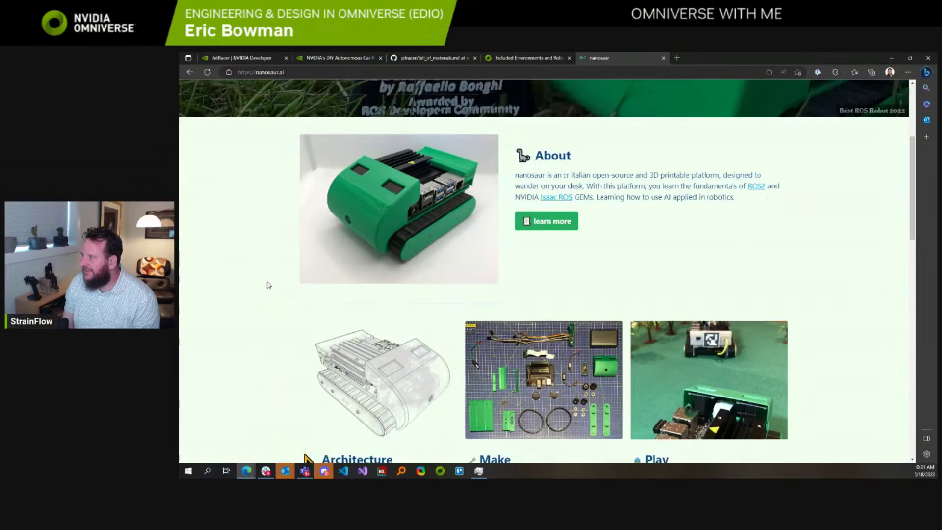
Step: Return to the Isaac Sim Included Environments and Robots documentation and examine the sections around JetRacer, from April Tags back to Aerial Robots
click(525, 58)
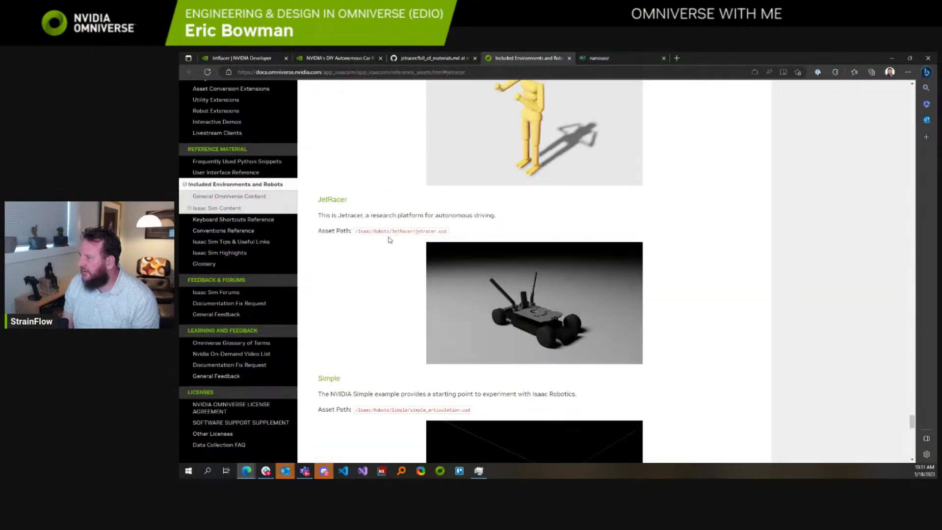
scroll(389, 240, down, 15)
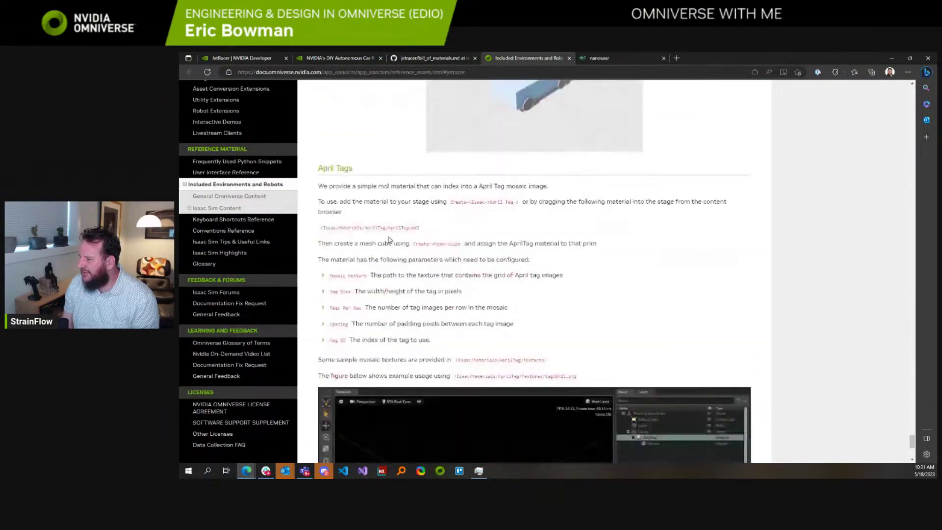
scroll(390, 239, down, 4)
scroll(388, 236, up, 15)
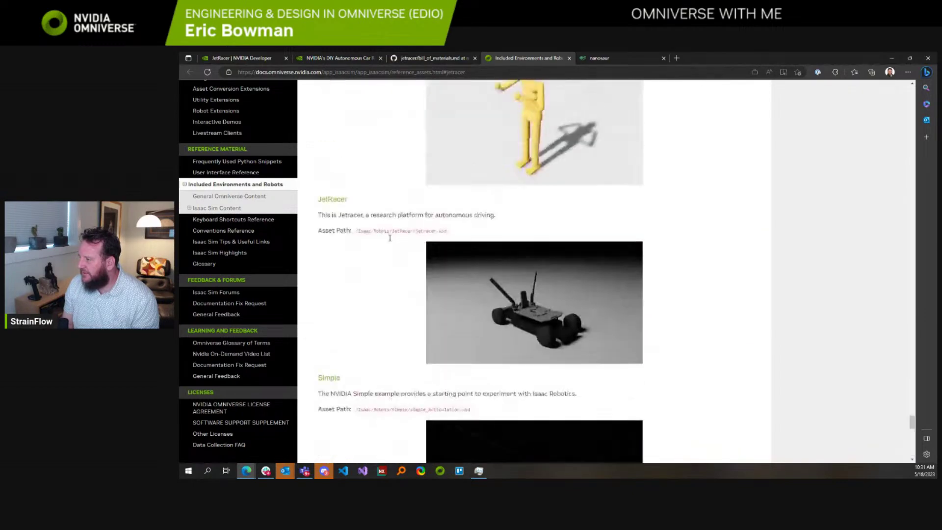
scroll(390, 240, up, 15)
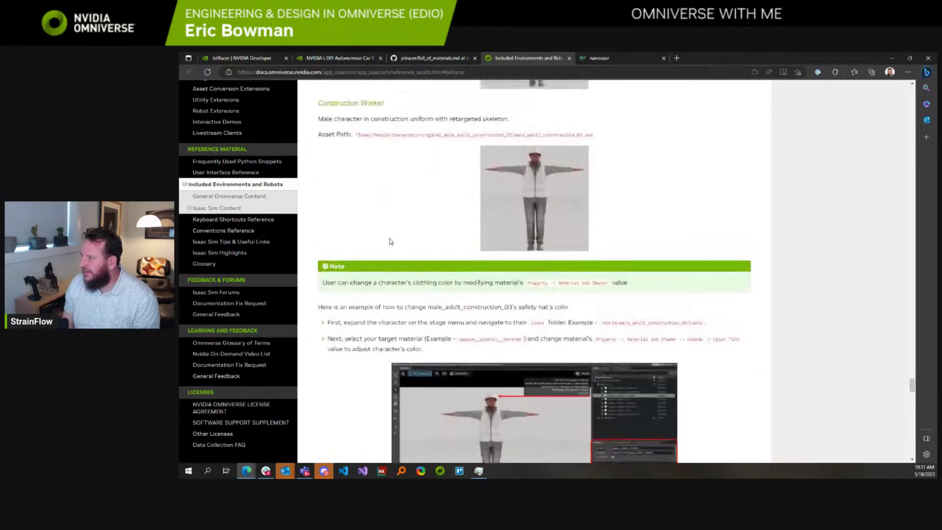
scroll(391, 241, up, 15)
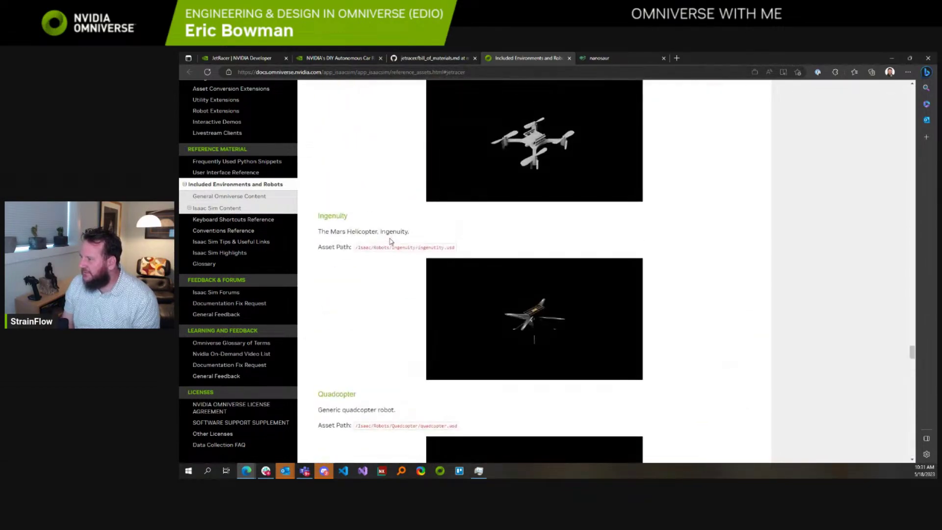
scroll(391, 241, up, 4)
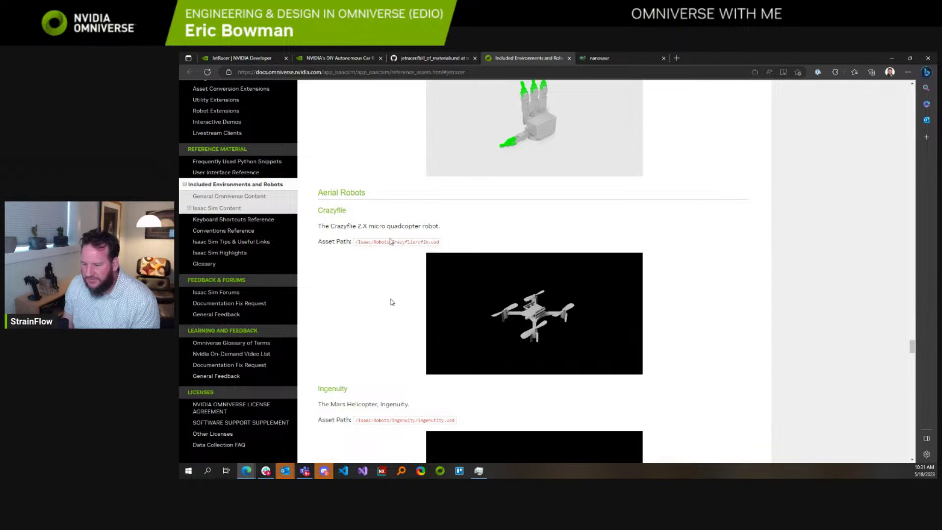
Step: Review the robotic hands and arms, from the Allegro Hand back to the Rethink Robotics Sawyer, and return to Aerial Robots
scroll(390, 301, up, 10)
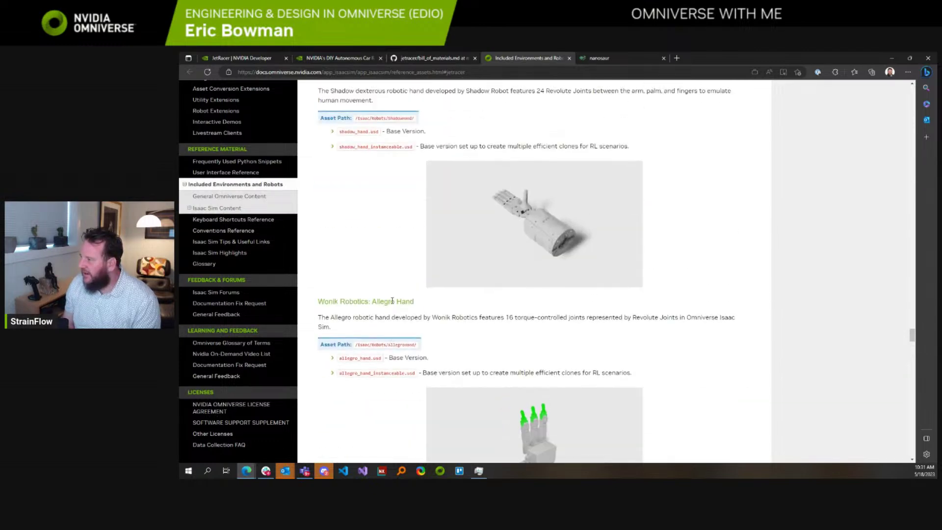
scroll(392, 301, up, 10)
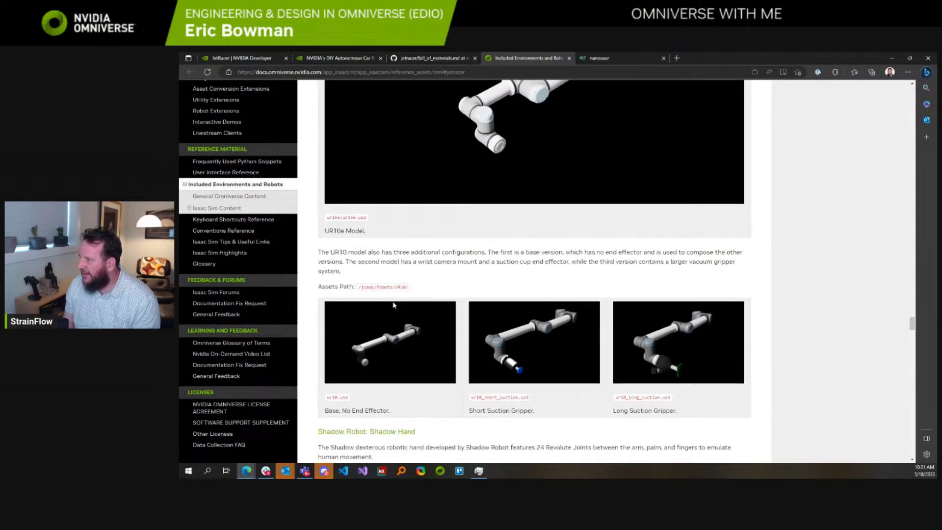
scroll(395, 307, up, 6)
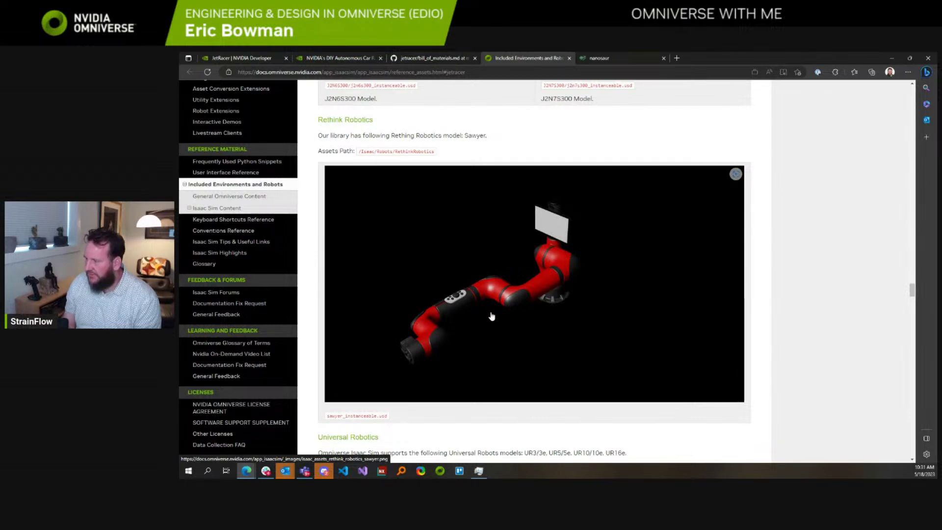
scroll(510, 332, down, 15)
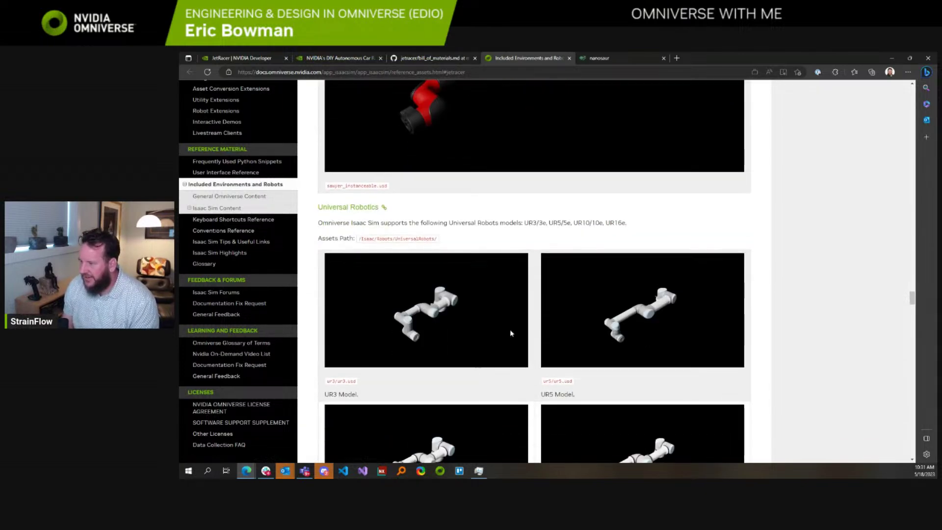
scroll(512, 336, down, 10)
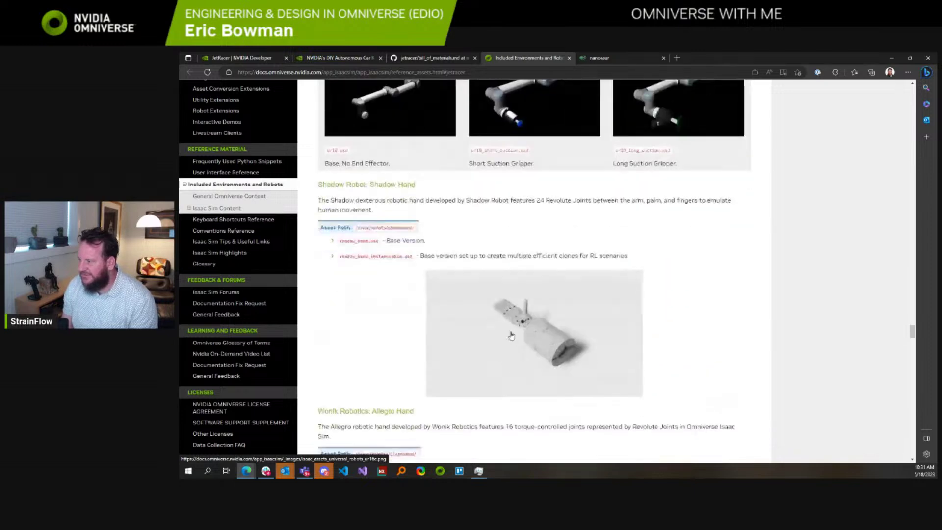
scroll(407, 334, down, 7)
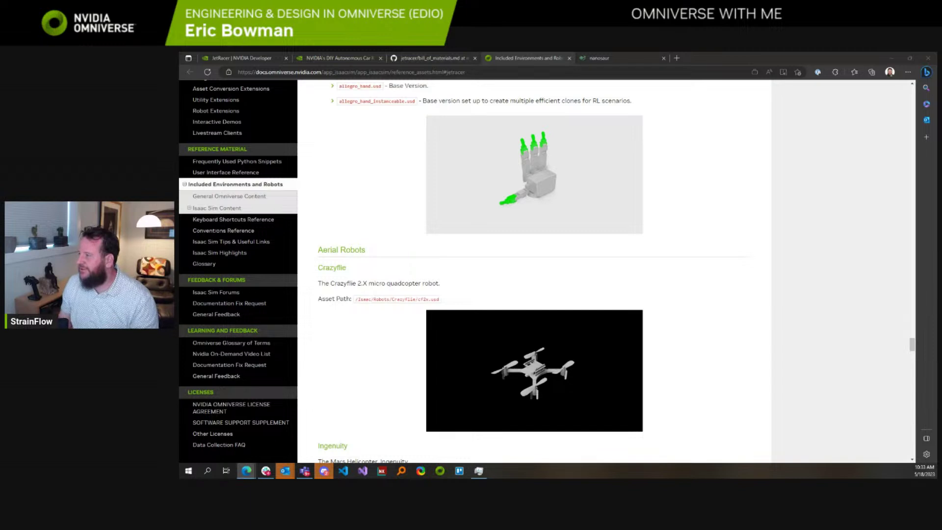
Step: Select the documentation page's web address, and look back through the Shadow Hand and Universal Robotics models
click(508, 72)
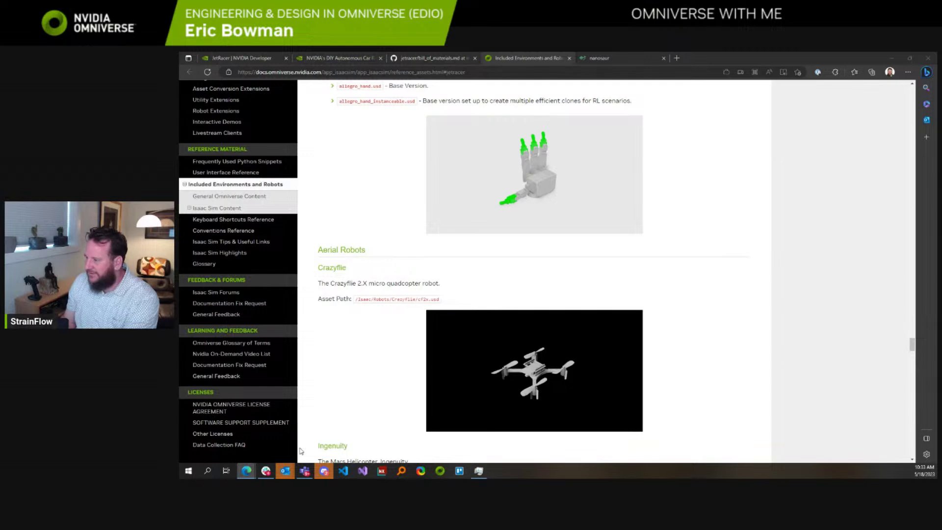
scroll(347, 363, up, 5)
scroll(388, 365, up, 7)
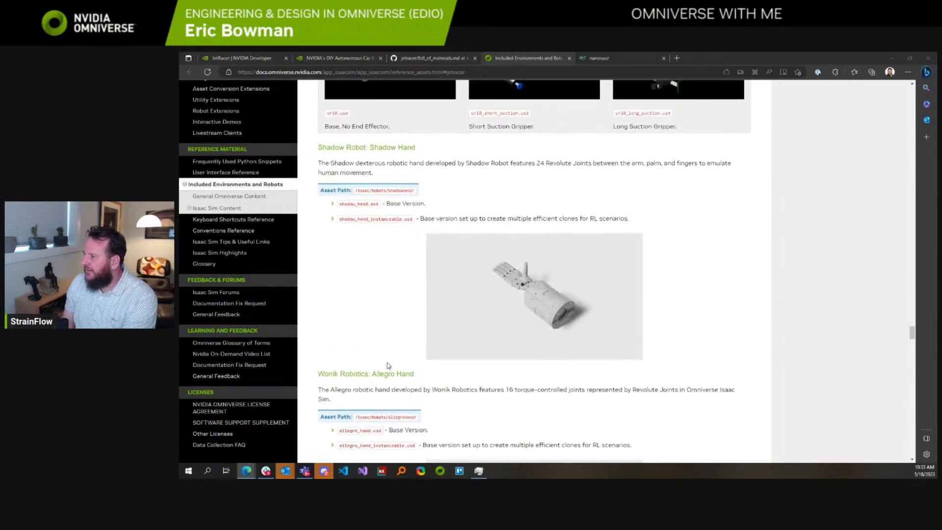
scroll(387, 366, up, 10)
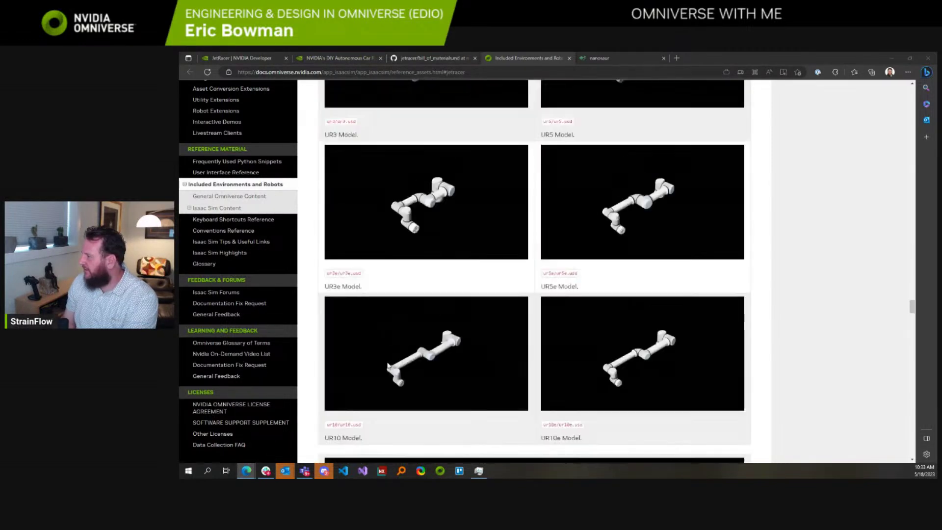
Step: Examine the Kaya entry under Holonomic Robots and the differential base robot measurement table above it
drag(913, 288, 920, 185)
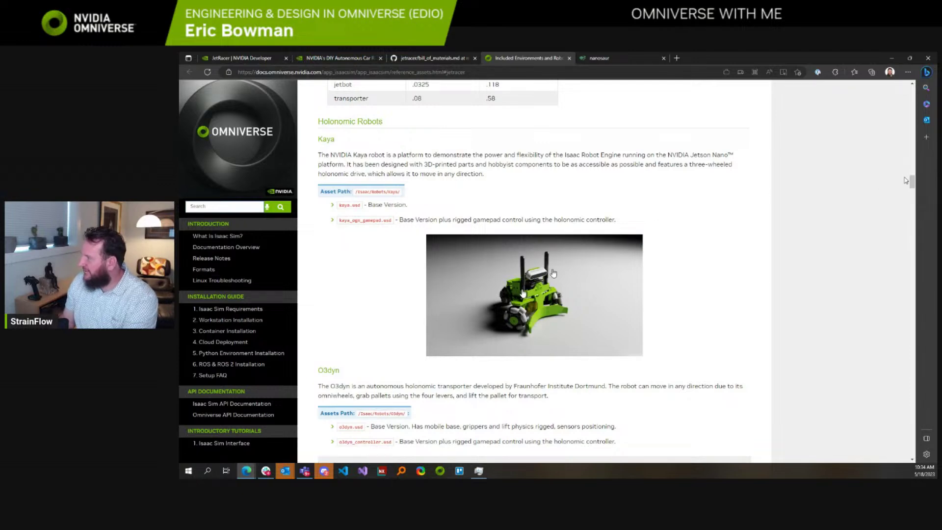
scroll(913, 179, up, 2)
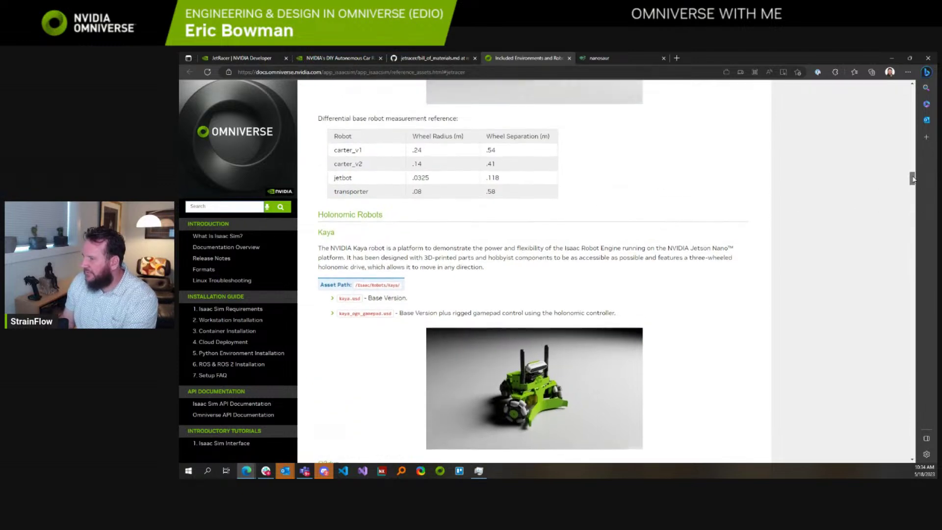
scroll(913, 179, down, 1)
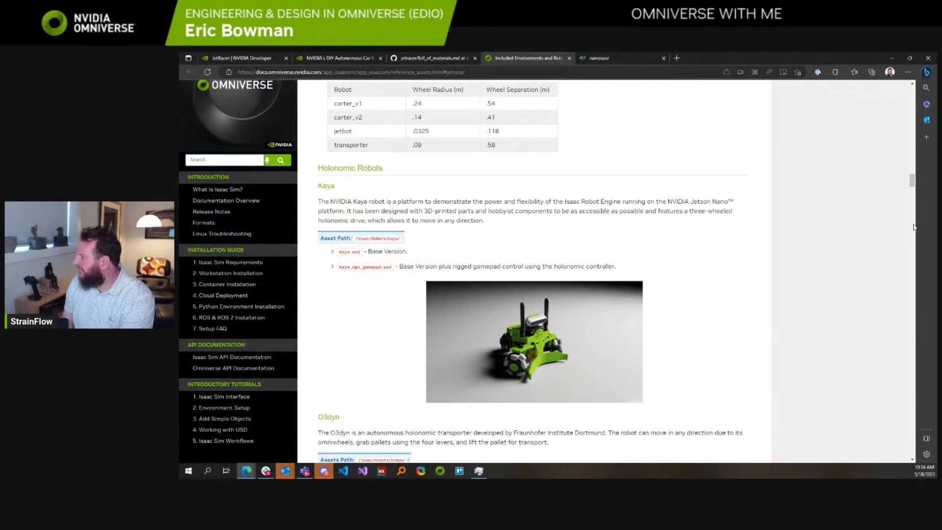
scroll(914, 181, up, 2)
Step: Look at the Jetracer Track and the other sample environments, going back to the start of the Included Environments and Robots page
drag(913, 182, 924, 137)
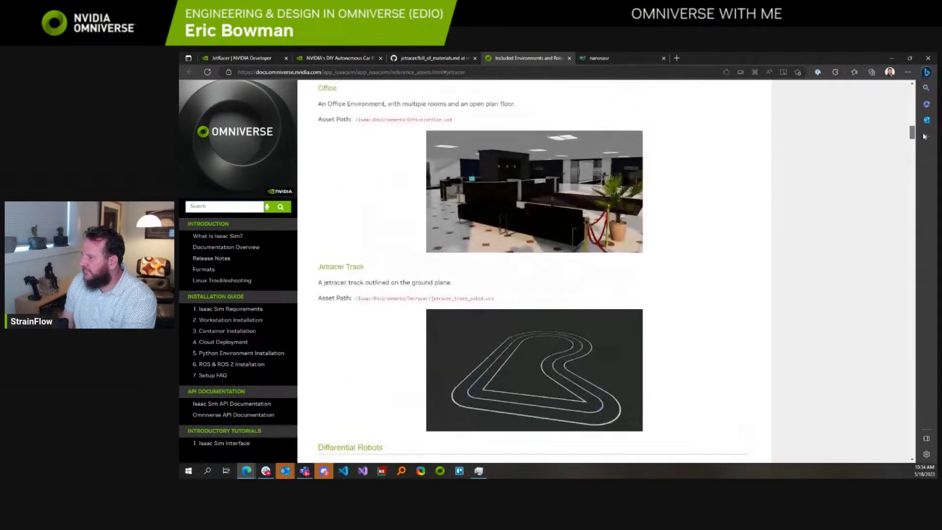
scroll(604, 210, down, 3)
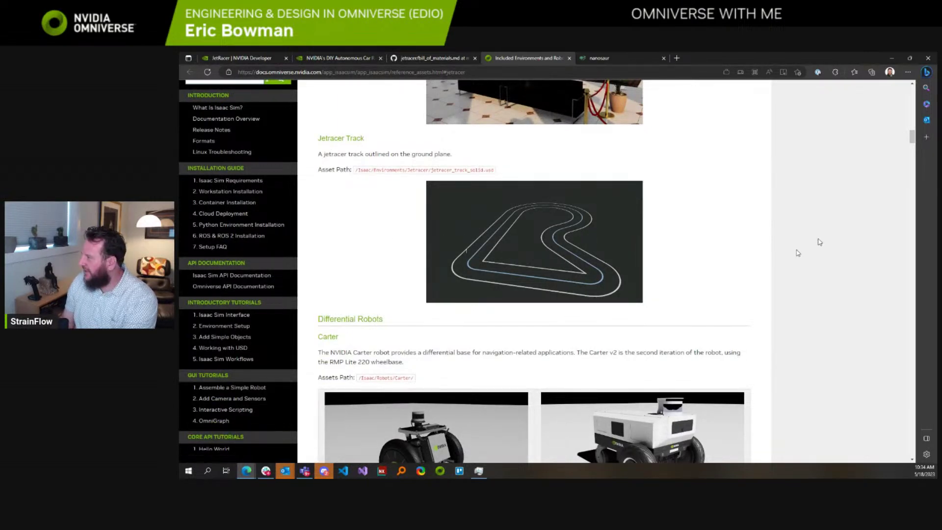
scroll(914, 134, up, 5)
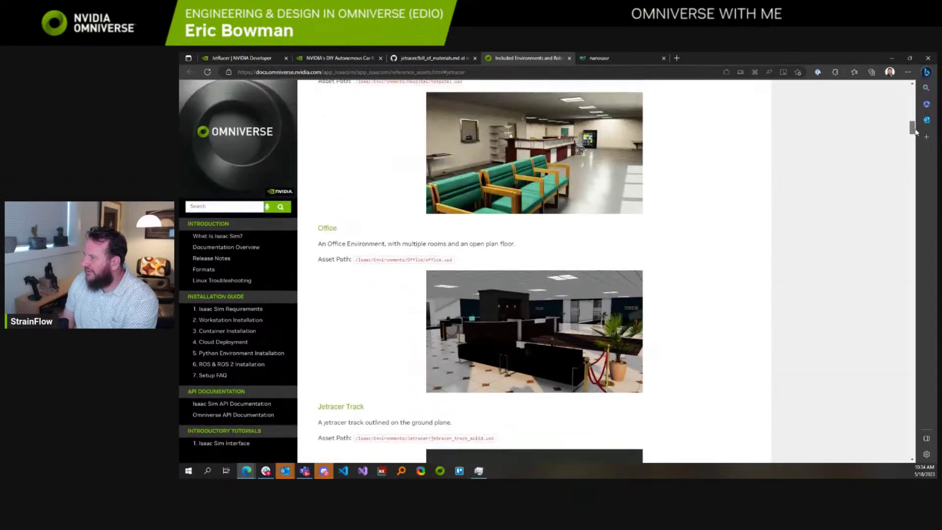
drag(915, 131, 919, 105)
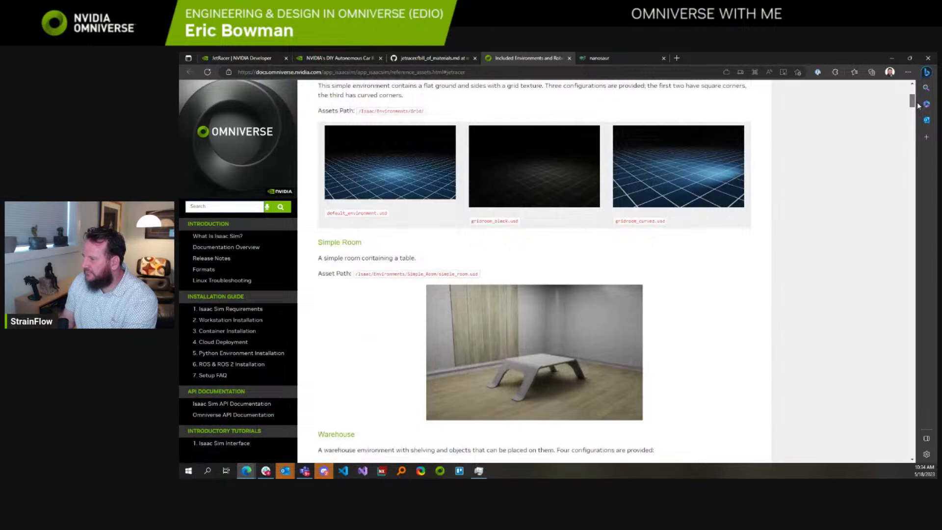
drag(918, 105, 920, 92)
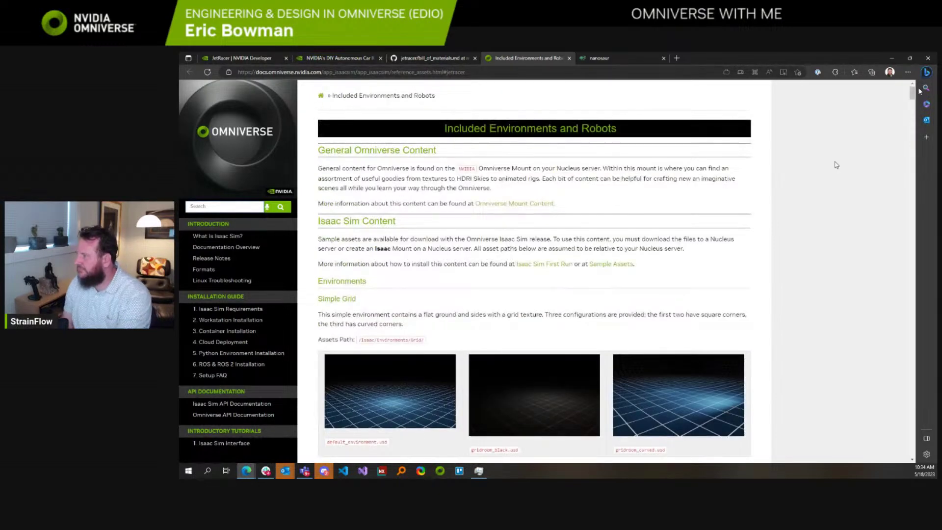
Step: Select the web addresses of the bill of materials, DIY Autonomous Car Race and JetRacer pages one after another
click(423, 60)
click(475, 73)
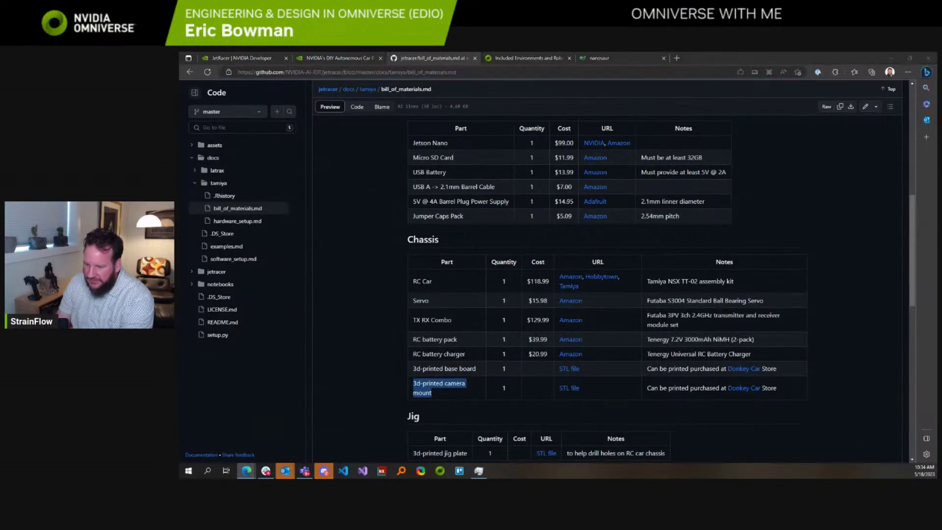
click(338, 58)
click(376, 72)
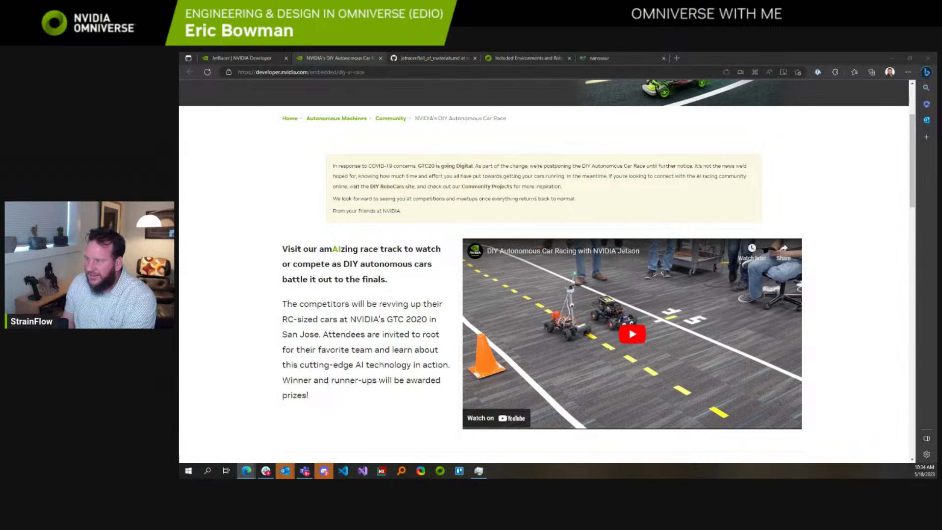
scroll(369, 278, up, 3)
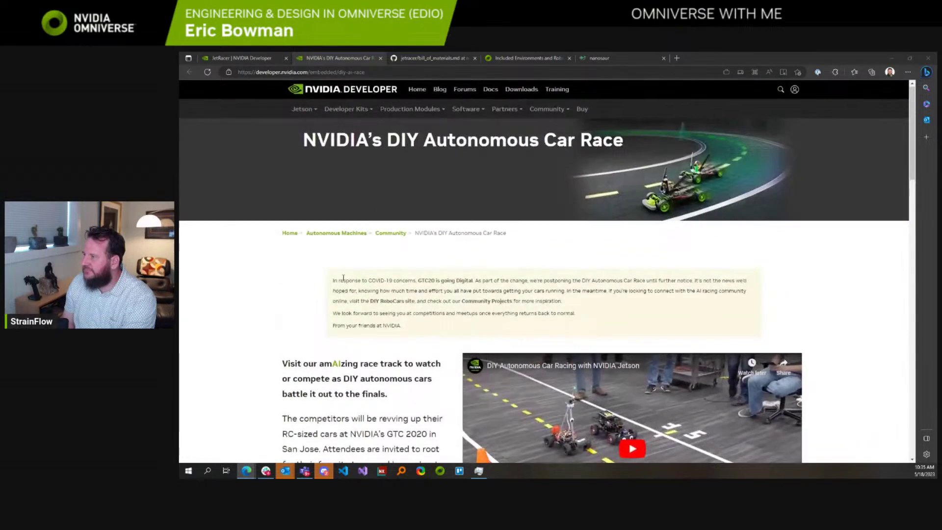
click(242, 60)
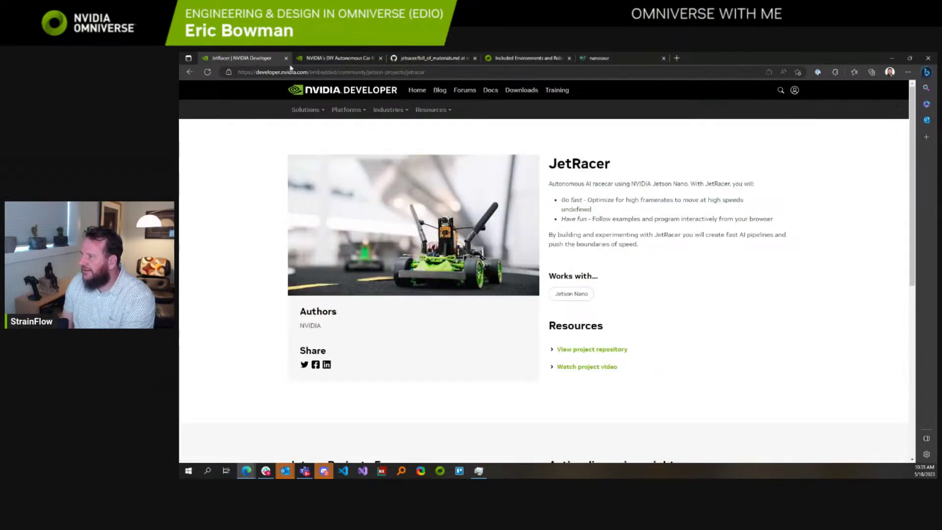
click(457, 72)
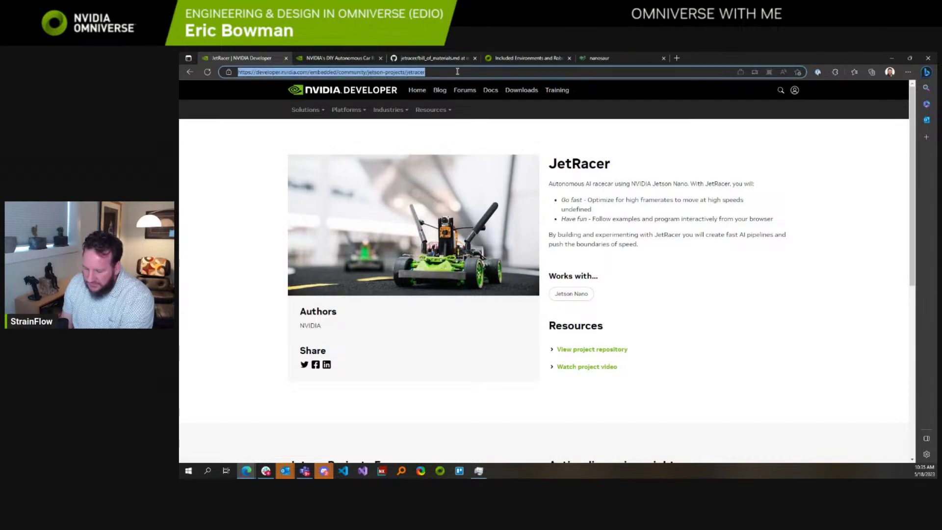
text(c)
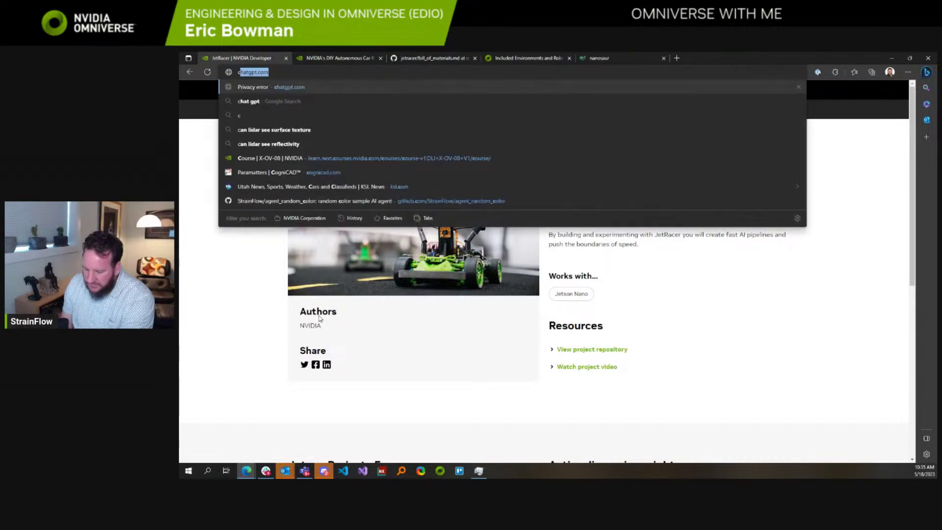
key(Escape)
key(alt+Tab)
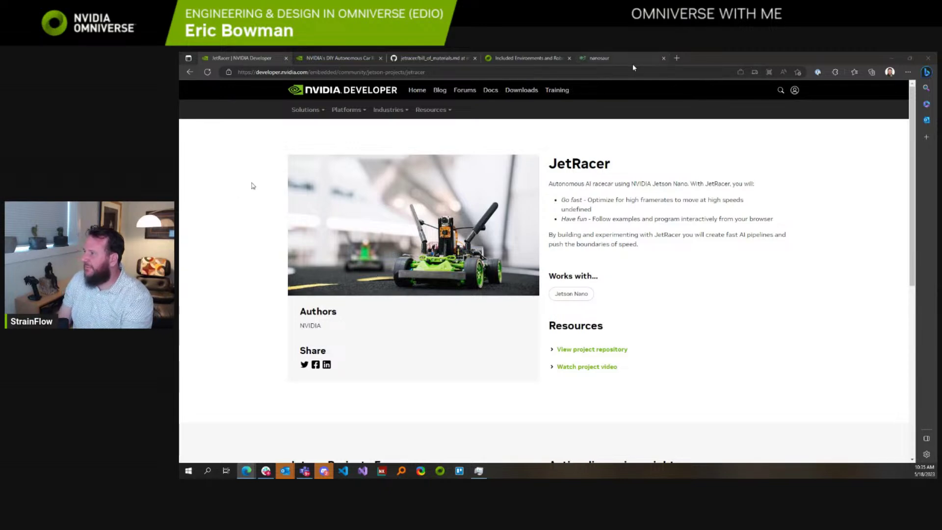
click(679, 58)
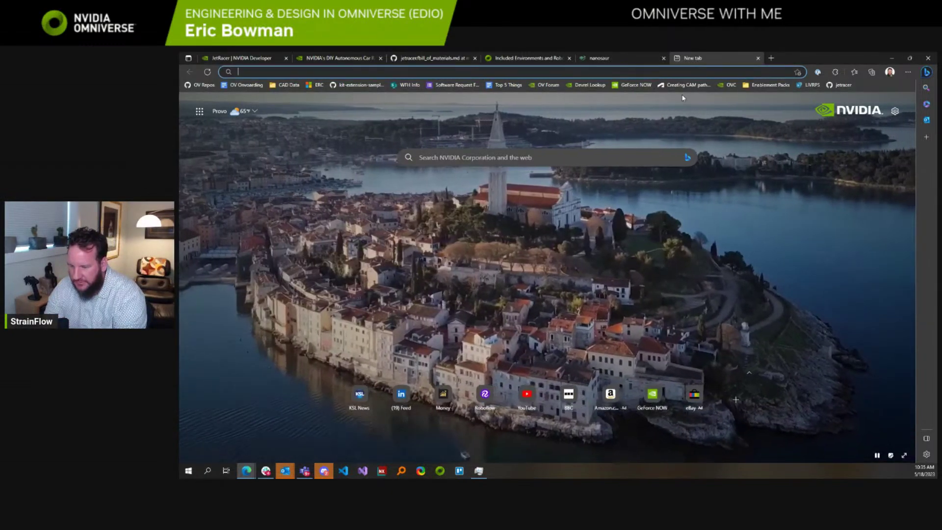
text(www.ducki)
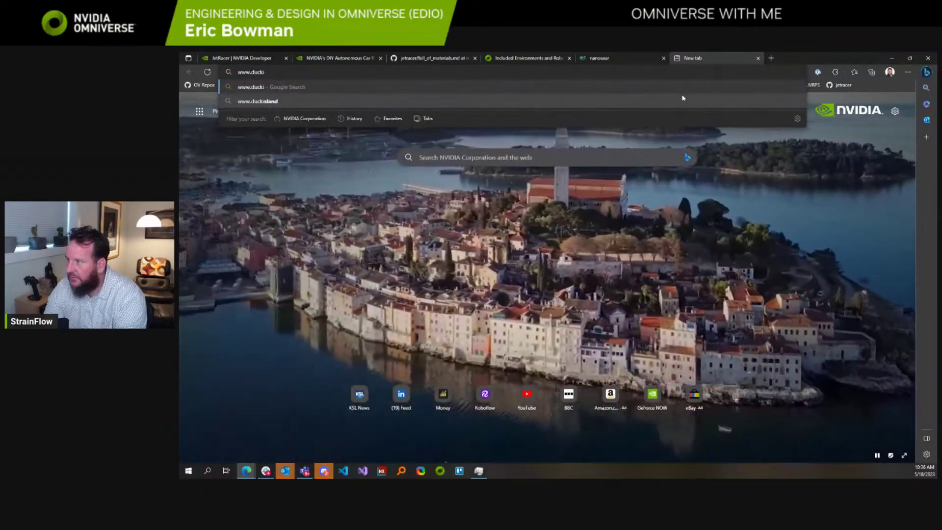
text(etown)
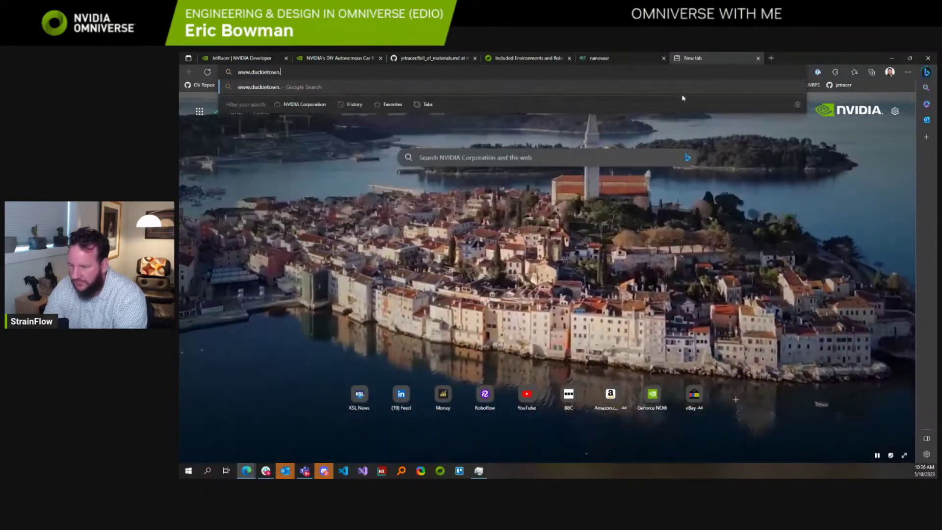
text(.org)
key(Return)
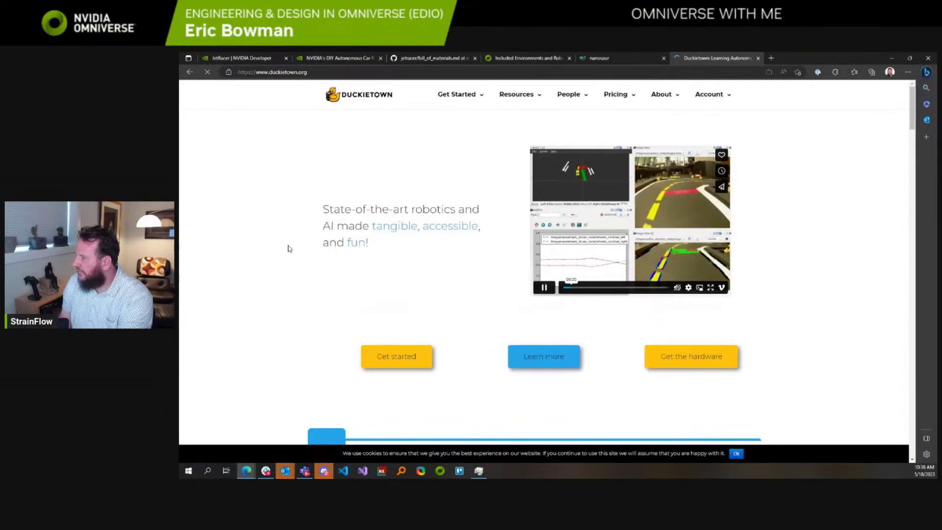
Step: Look through the Duckietown home page from the introduction and news down to the ways to get started
scroll(290, 248, down, 5)
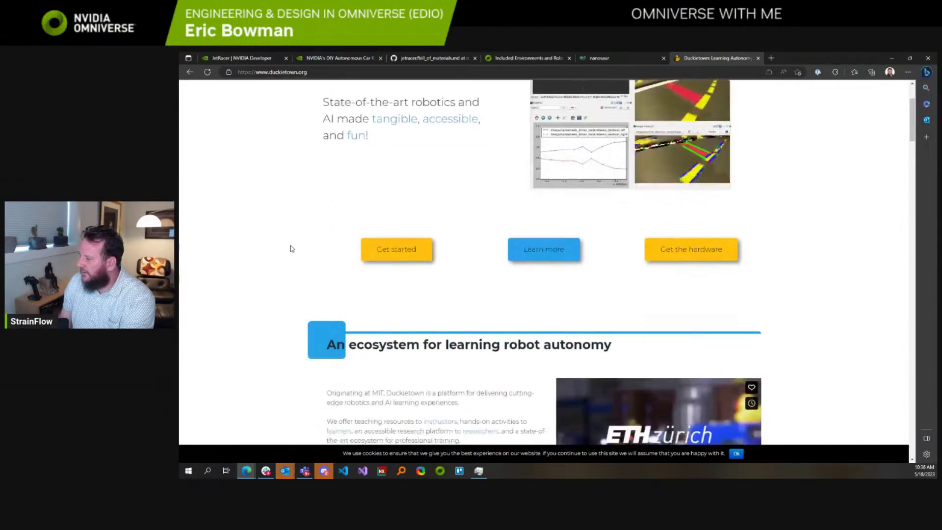
scroll(290, 248, up, 3)
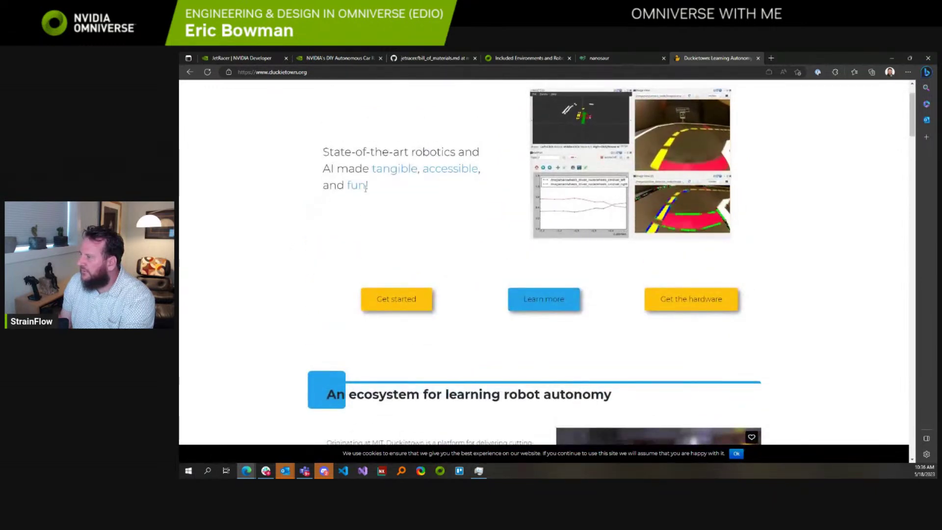
scroll(347, 184, up, 2)
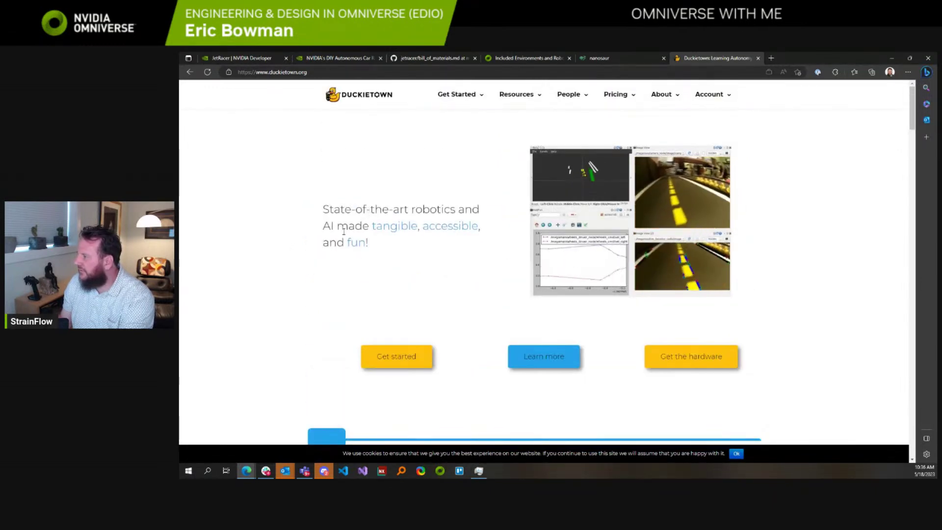
scroll(332, 242, down, 8)
scroll(319, 244, down, 15)
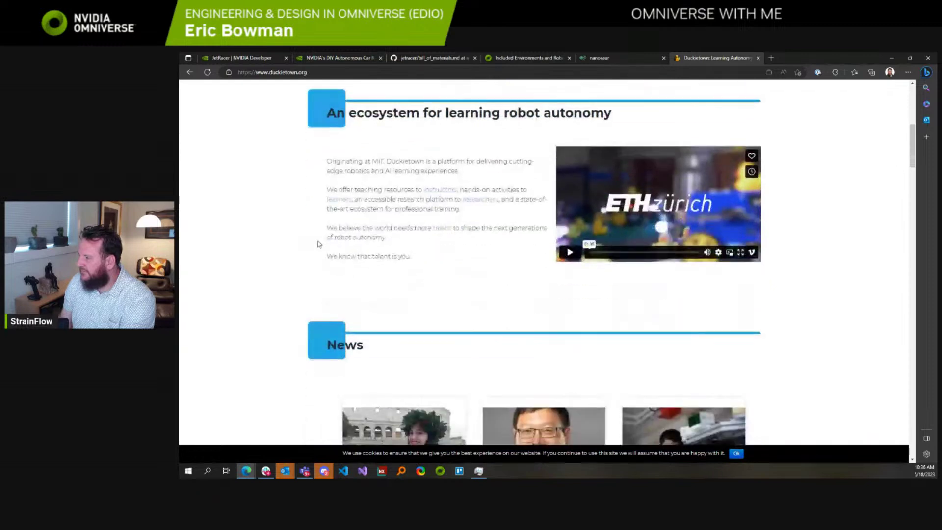
scroll(319, 245, down, 1)
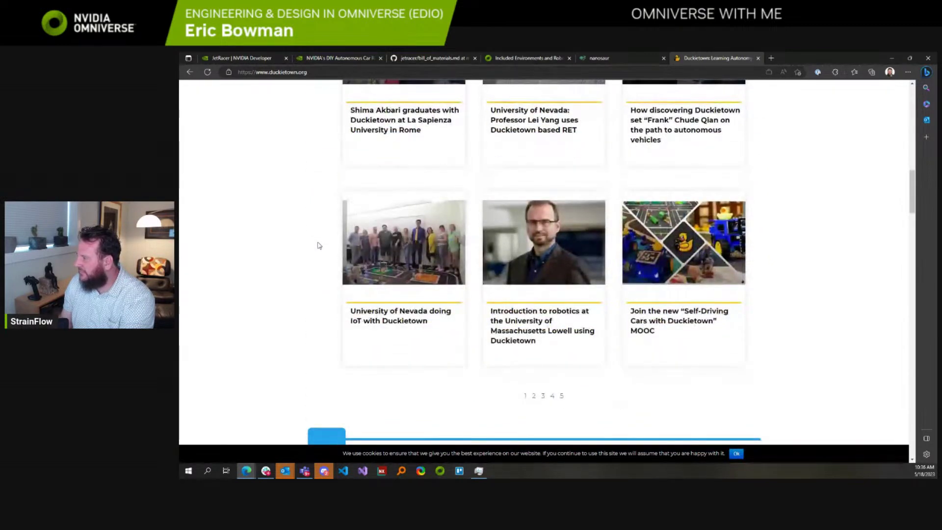
scroll(666, 313, down, 4)
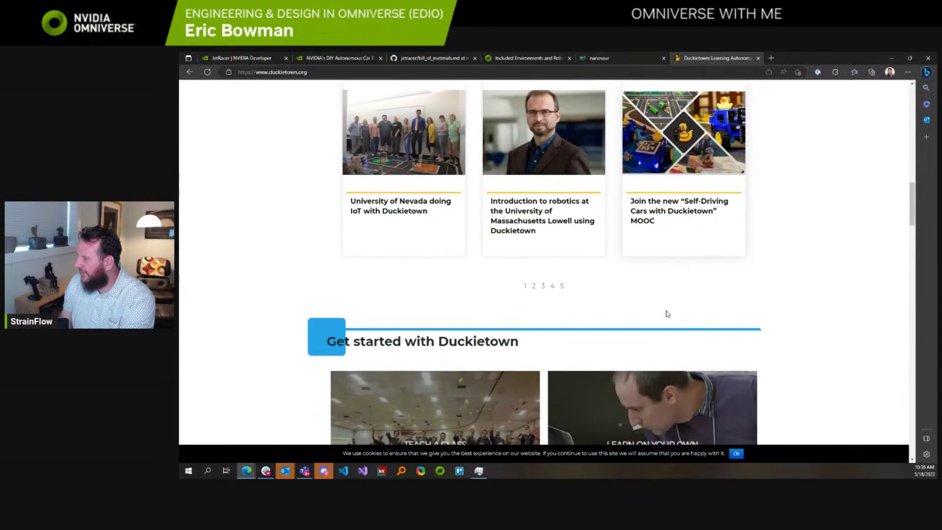
scroll(667, 313, down, 10)
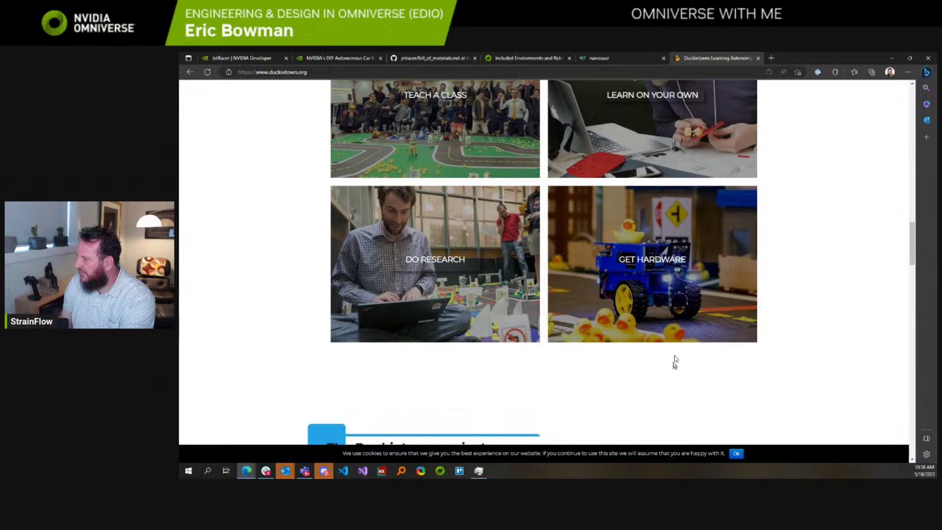
Step: Open the Duckiebot (DB-J) product page through Get Hardware and read its specifications down to the dimensions and instructions entries
click(645, 265)
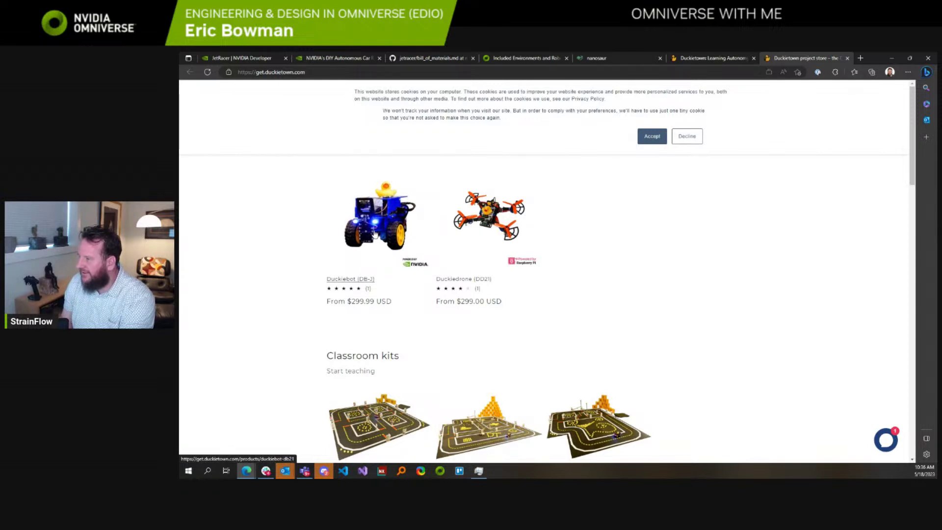
click(355, 283)
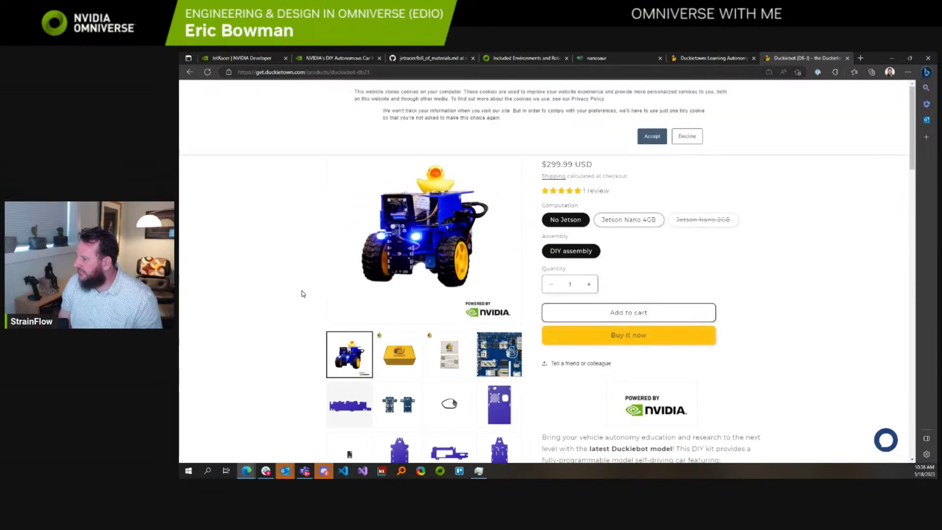
scroll(303, 294, down, 3)
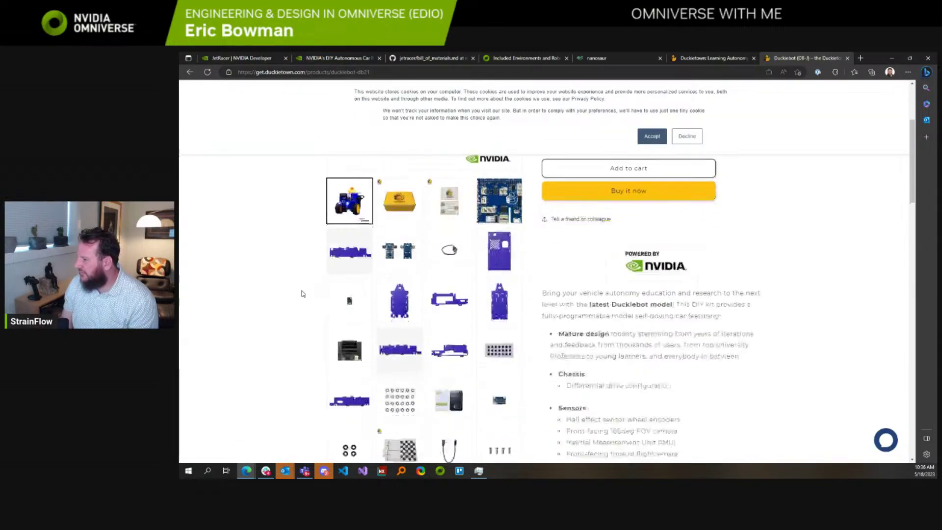
scroll(303, 293, down, 3)
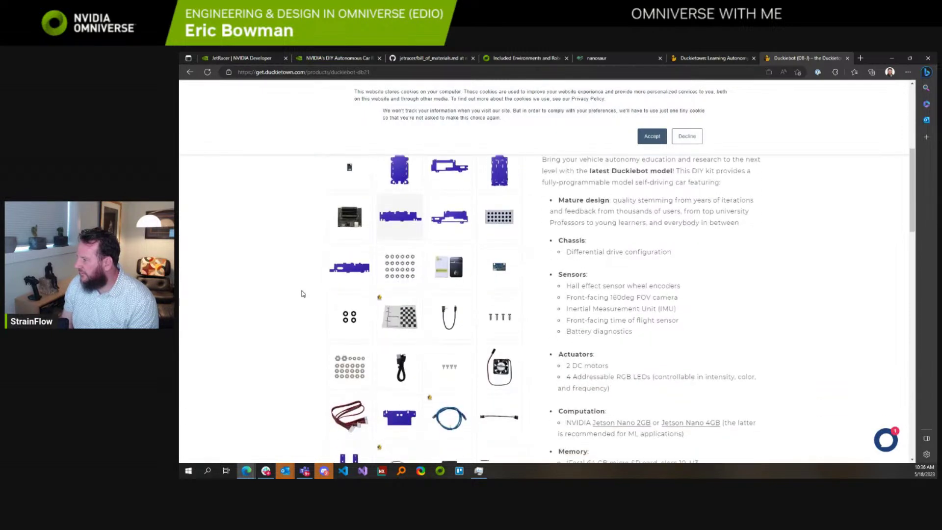
scroll(303, 293, down, 3)
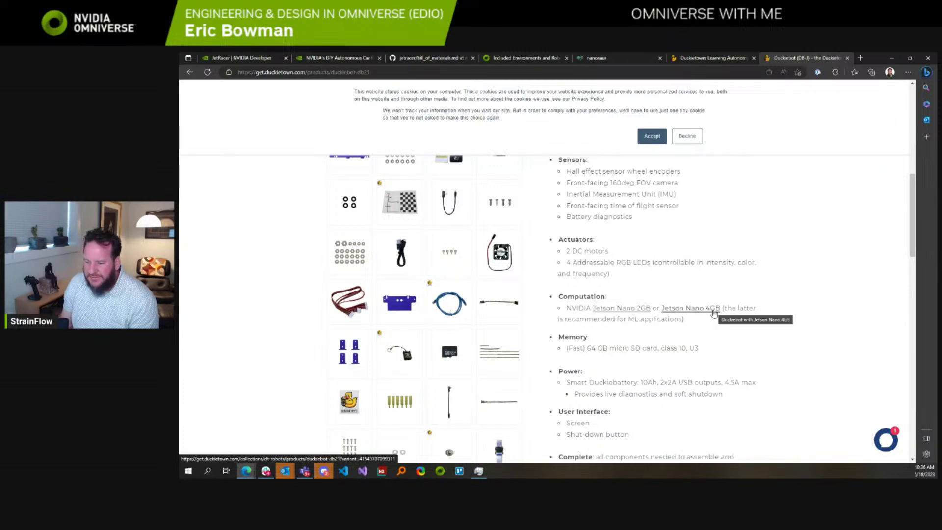
scroll(702, 333, down, 3)
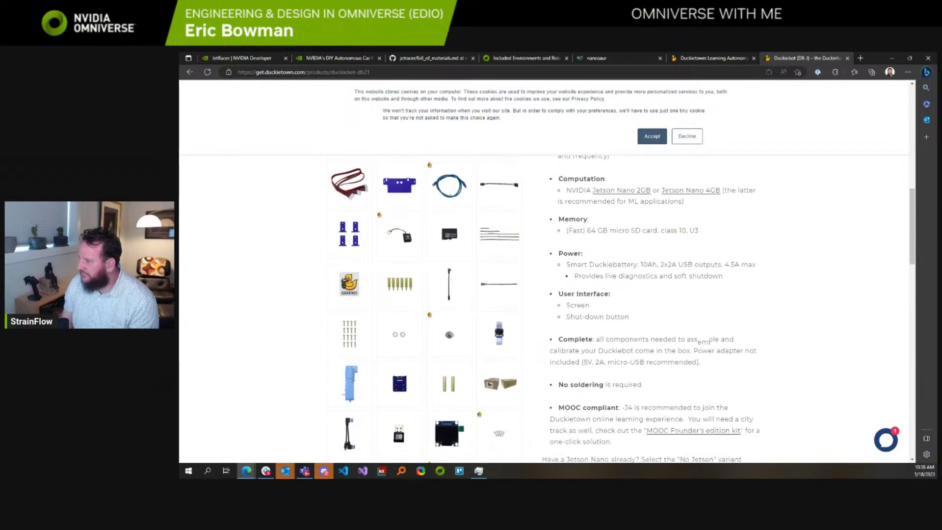
scroll(697, 337, down, 4)
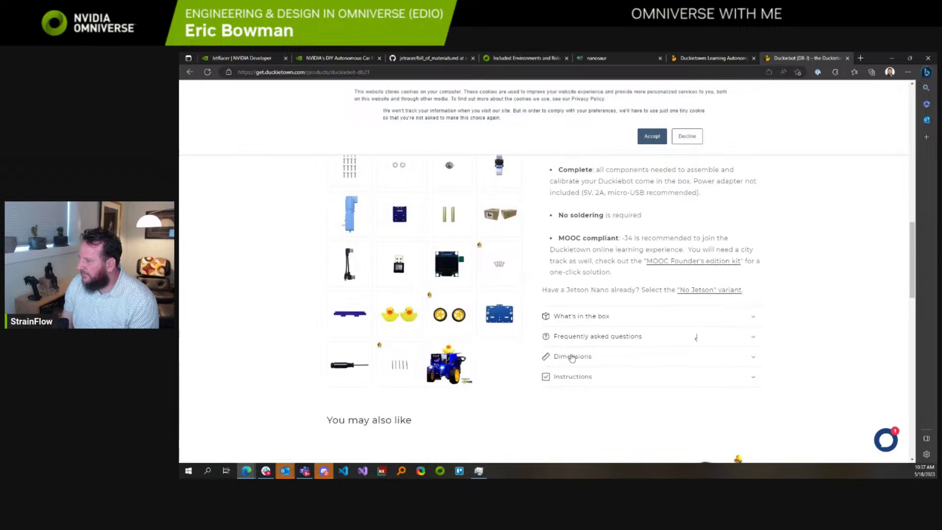
Step: Review the Duckiebot's product picture, kit component photos and feature list again, down to the related products
scroll(638, 373, up, 8)
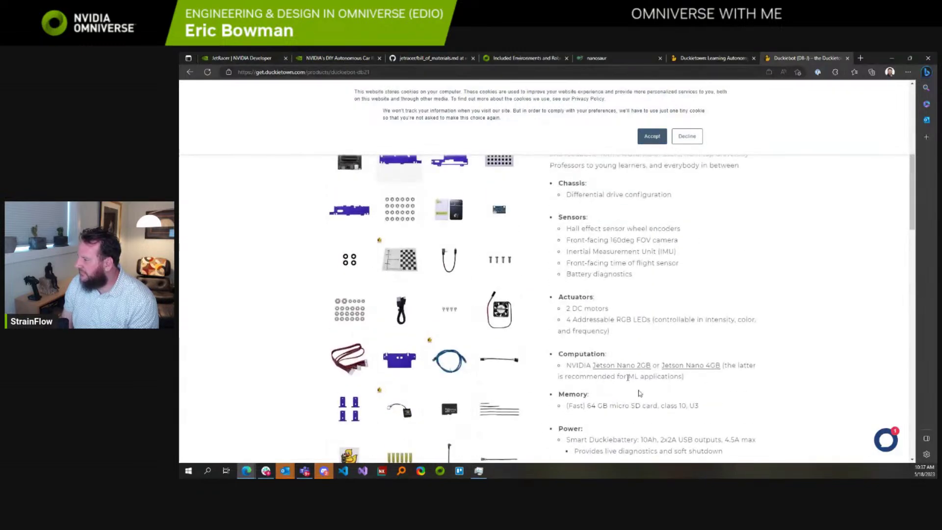
scroll(639, 392, up, 3)
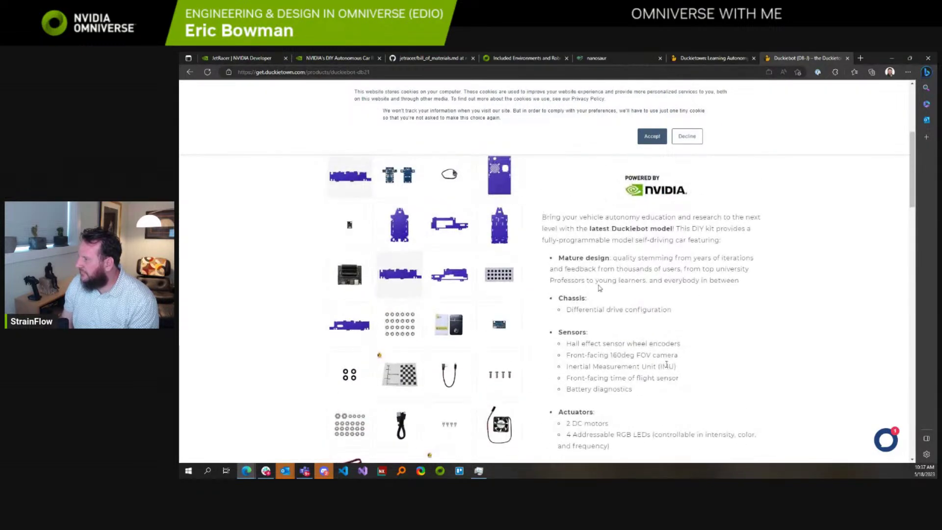
scroll(590, 297, up, 4)
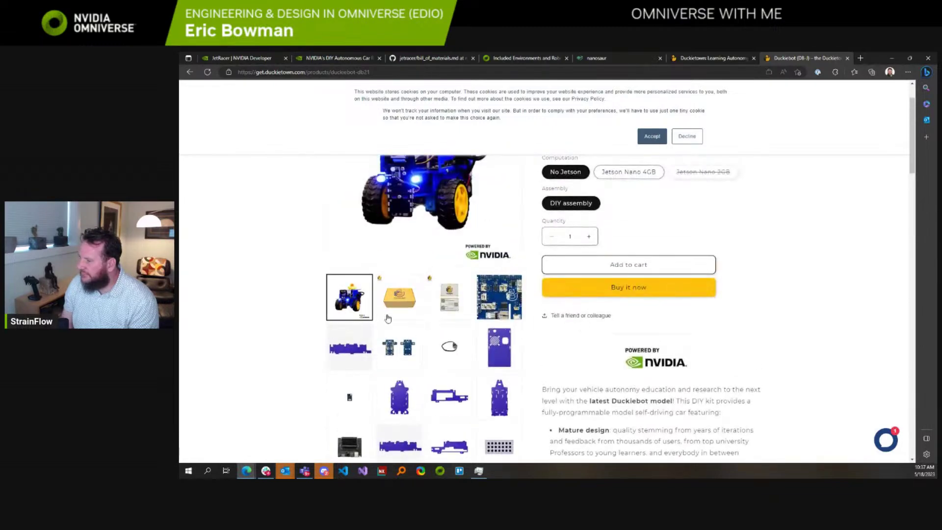
scroll(387, 318, up, 1)
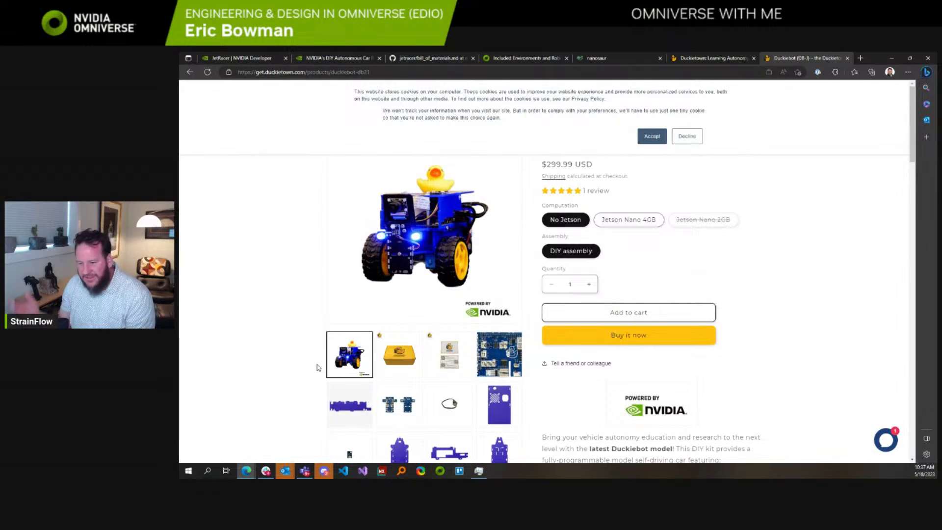
scroll(316, 331, down, 5)
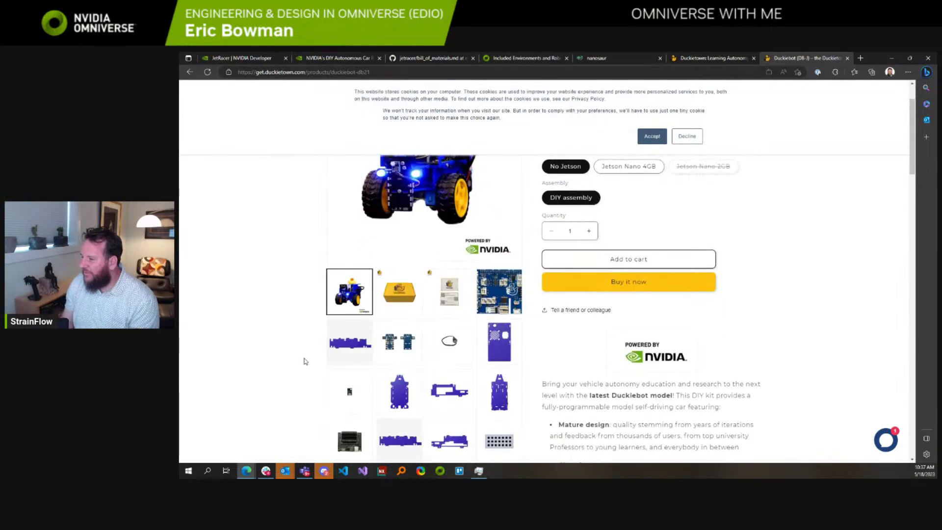
scroll(302, 368, down, 7)
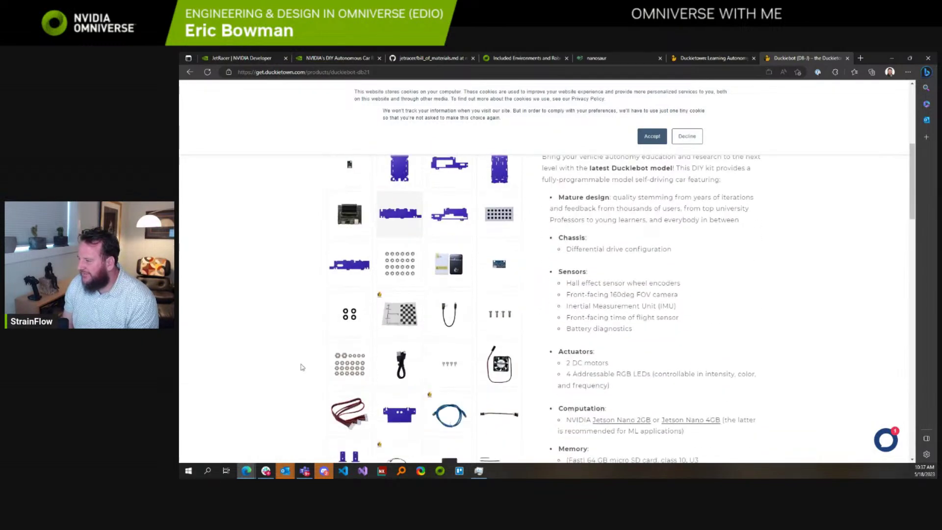
scroll(303, 368, down, 3)
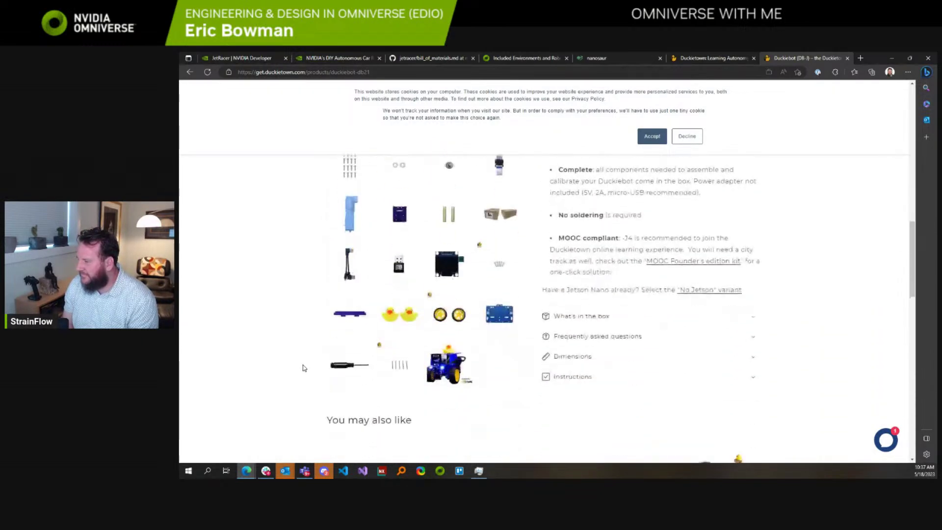
scroll(303, 368, down, 3)
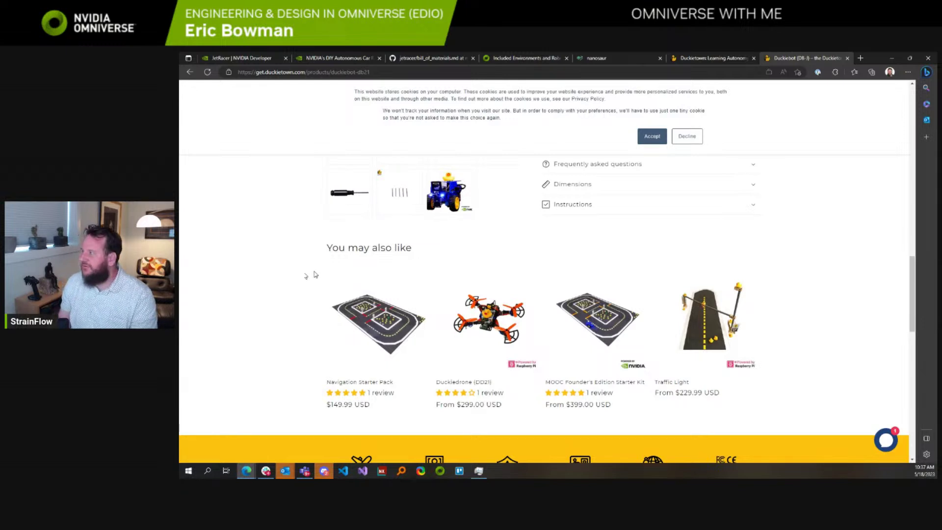
Step: Search the web for "drone racing"
click(696, 71)
text(drone race)
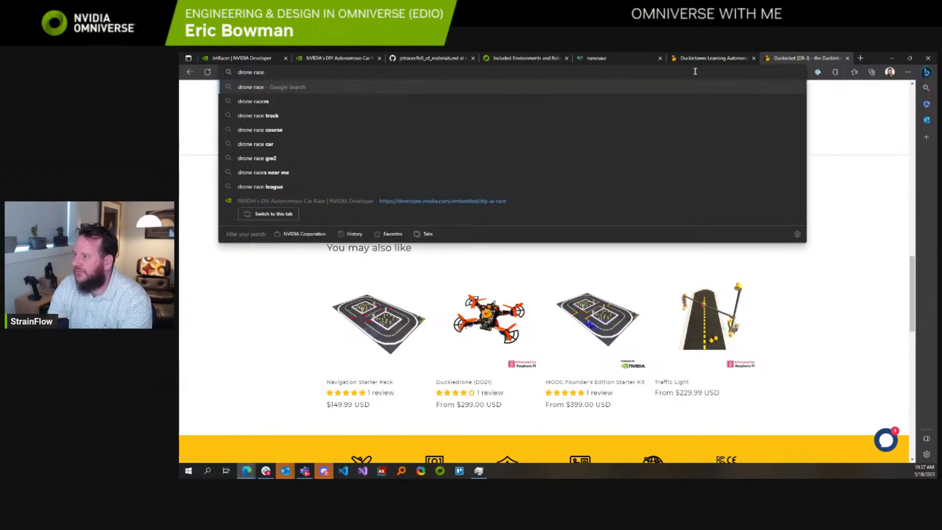
key(BackSpace)
text(ing)
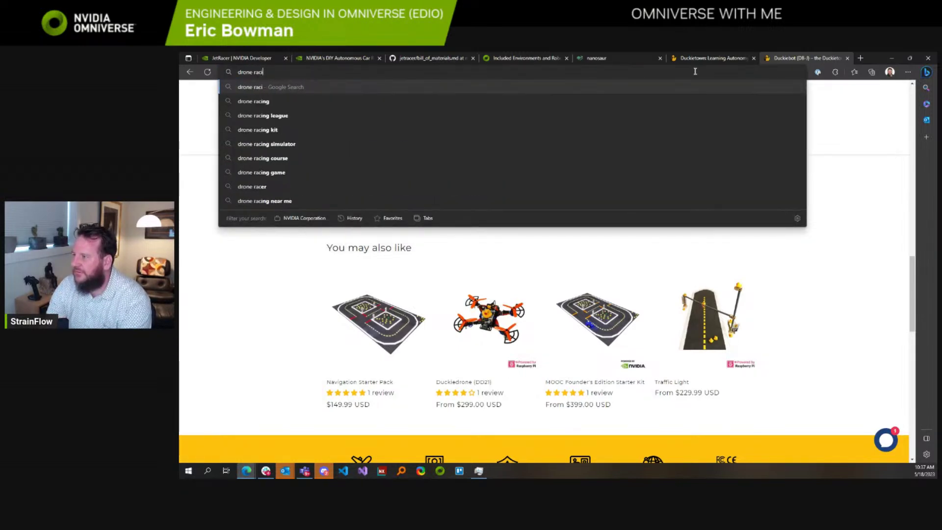
key(Return)
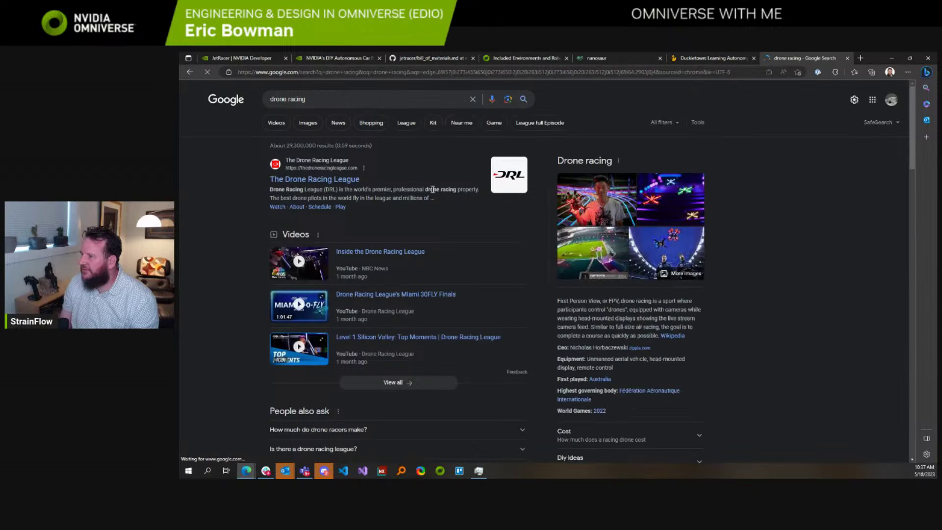
Step: Look over the drone racing search results and limit them to videos
scroll(275, 197, down, 5)
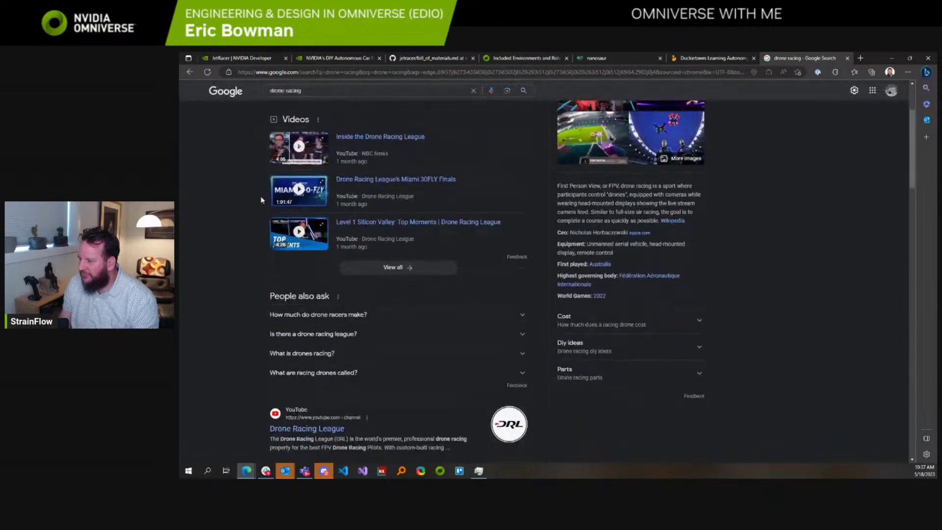
scroll(264, 203, down, 2)
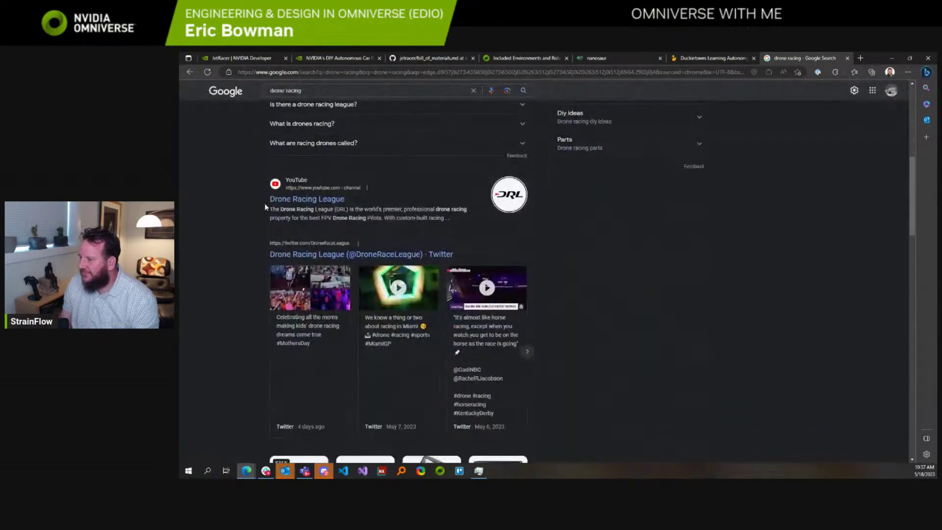
scroll(264, 203, up, 4)
scroll(268, 207, up, 3)
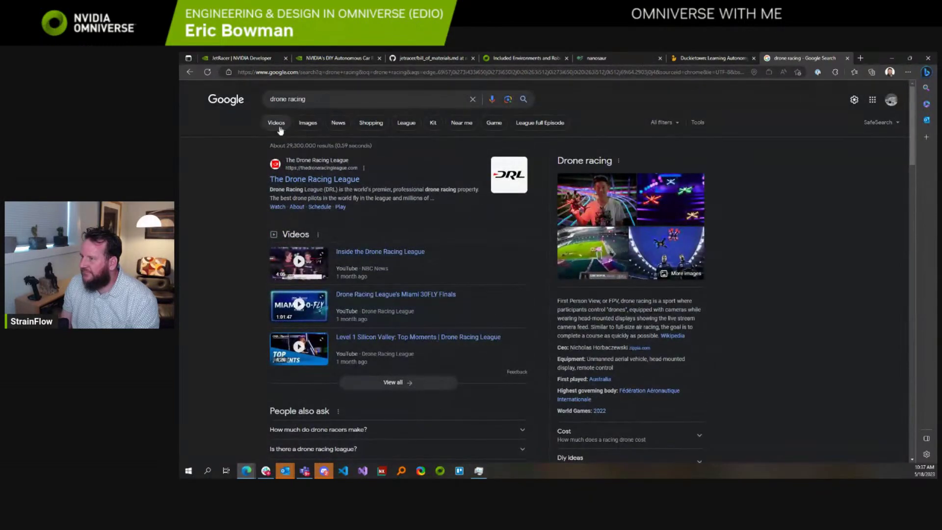
click(278, 123)
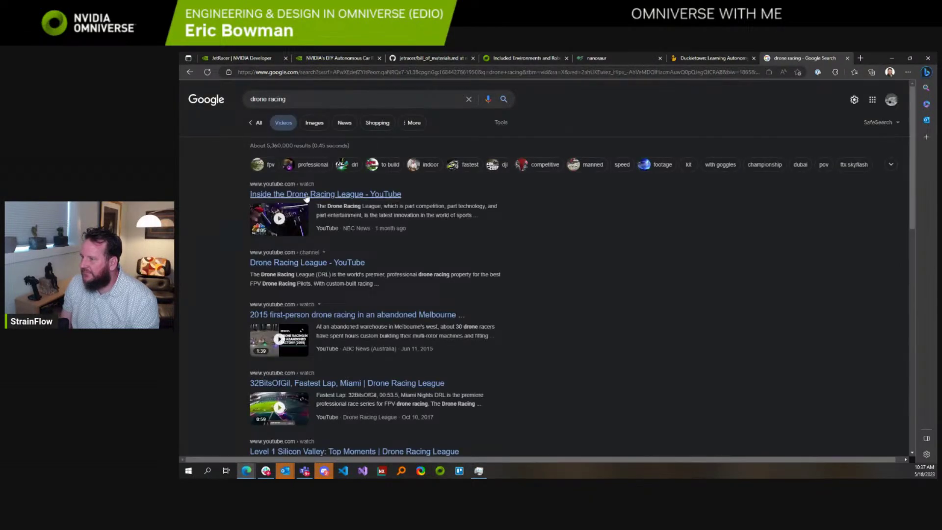
Step: Open the video "32BitsOfGil, Fastest Lap, Miami | Drone Racing League", watch its first seconds, pause it and close the page
scroll(306, 198, down, 1)
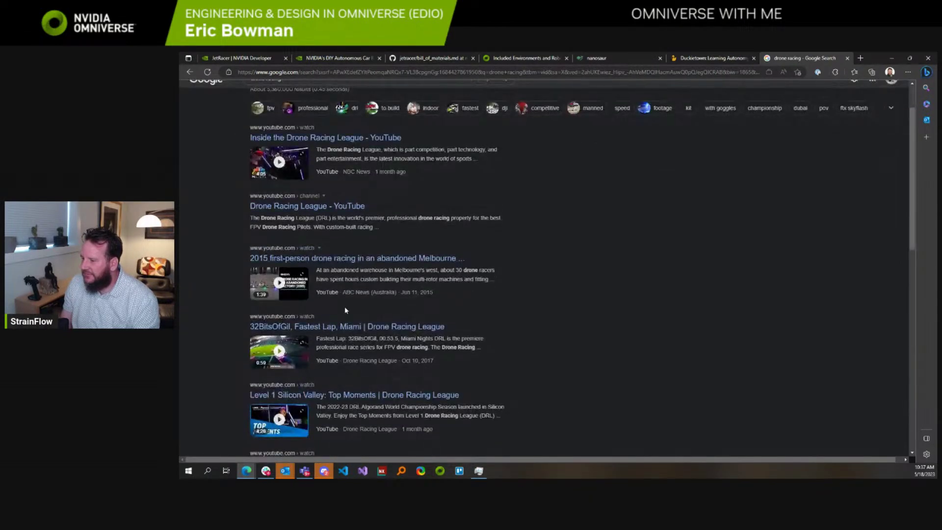
click(360, 326)
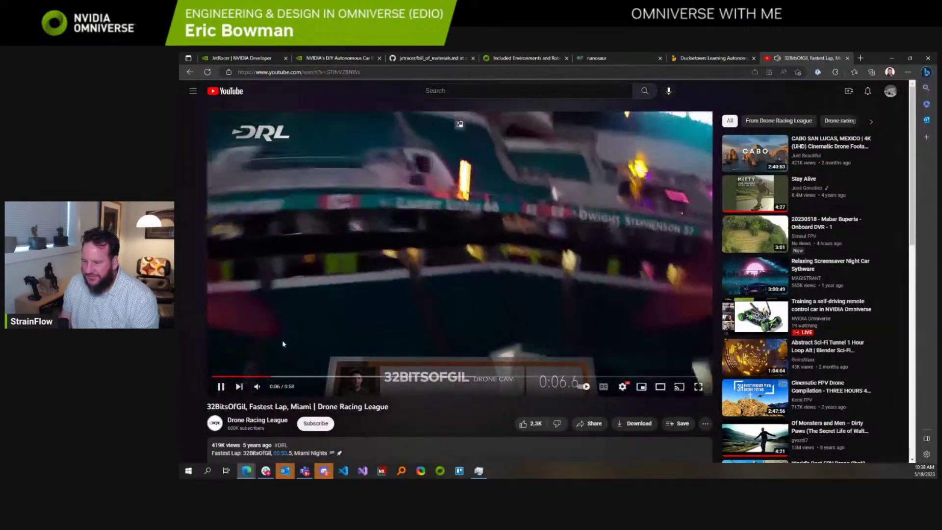
click(221, 388)
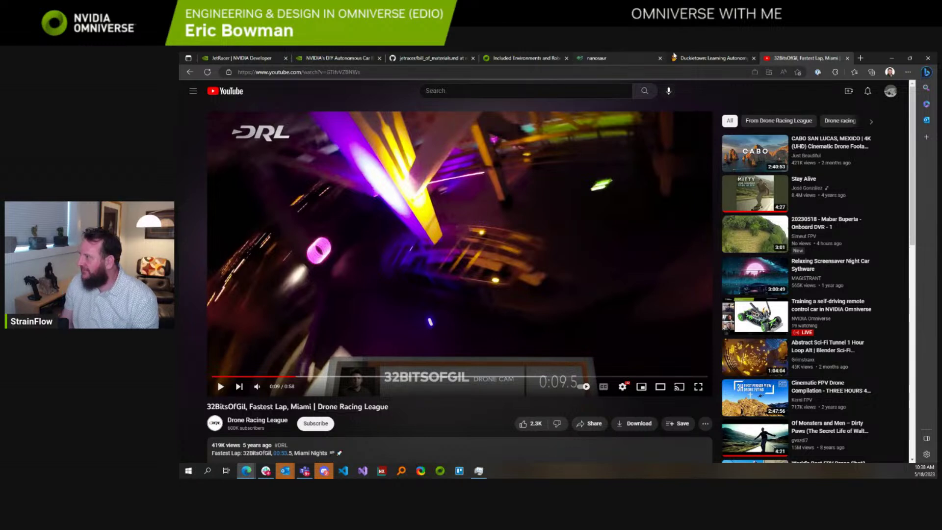
middle_click(803, 58)
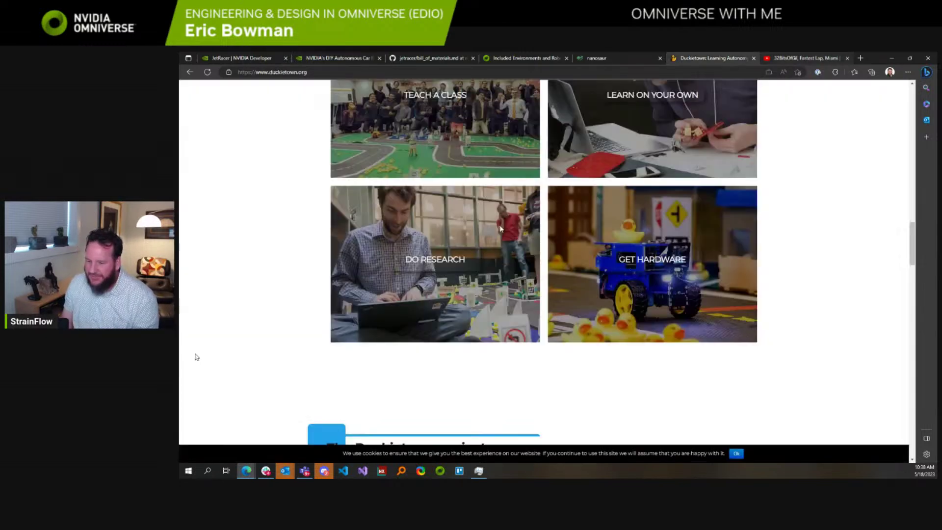
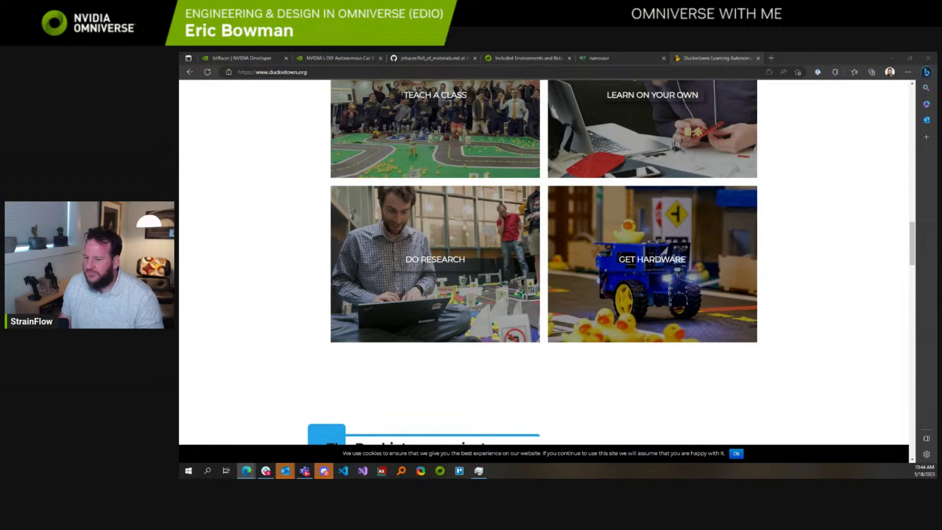
Step: Search the web for "nvidia tx2" in a separate tab
click(773, 58)
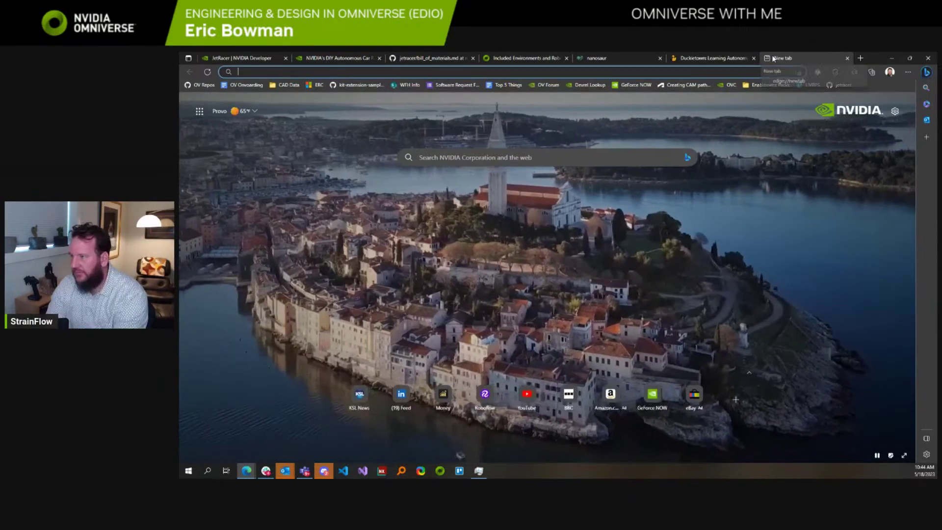
text(nvidia tx2)
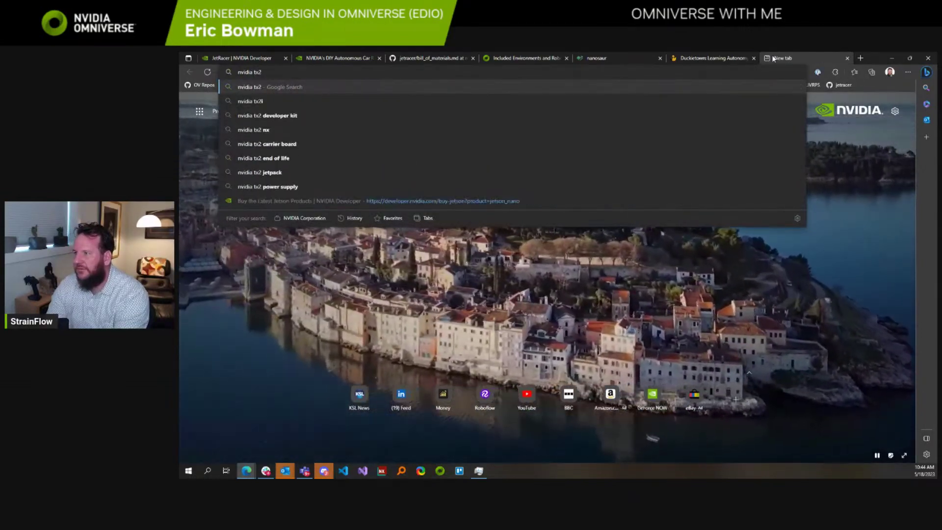
key(Return)
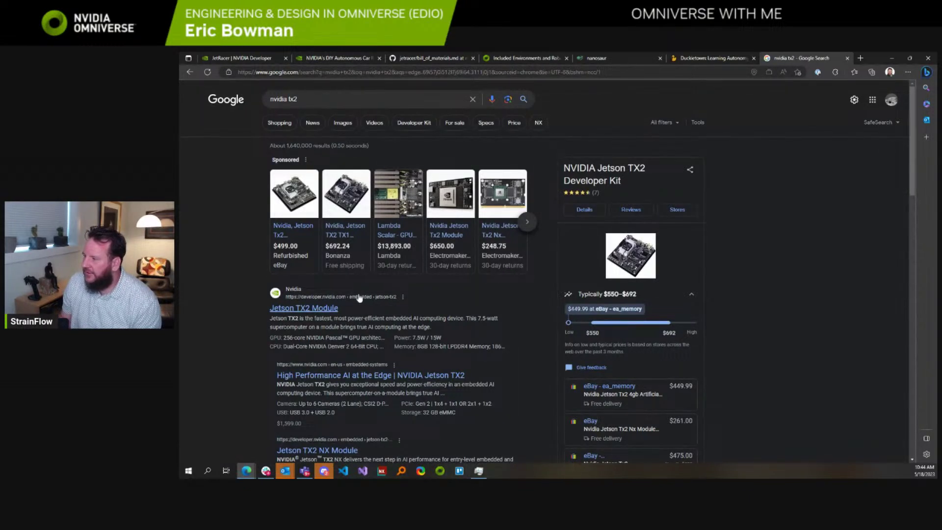
Step: Close the nvidia tx2 search, the Duckietown page and the nanosaur page
middle_click(830, 59)
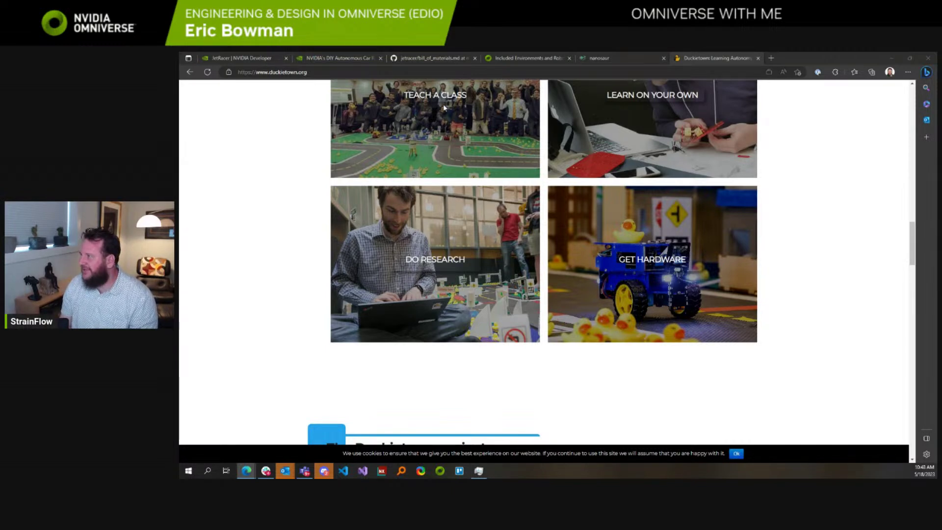
middle_click(711, 58)
middle_click(641, 59)
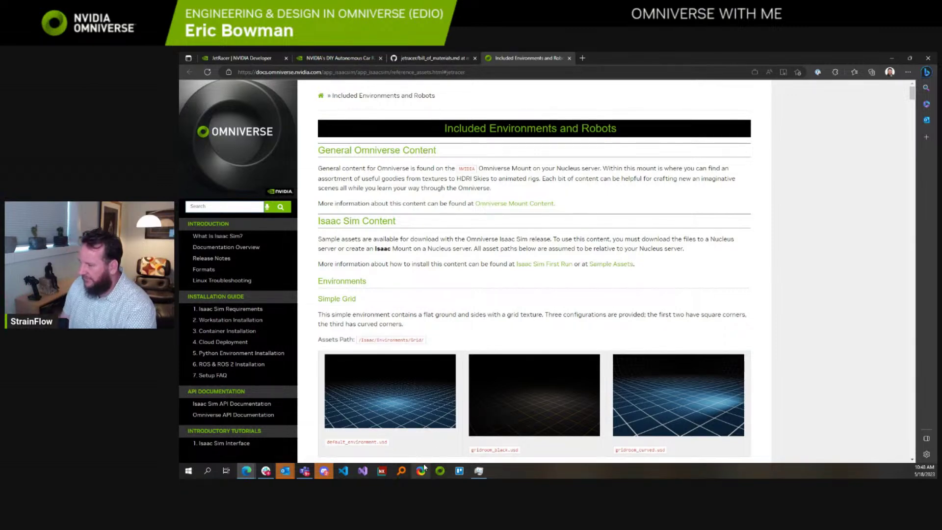
Step: Switch to the Omniverse Launcher, launch prod-Code 2022.3.3 from its library and maximize the Code window
click(440, 471)
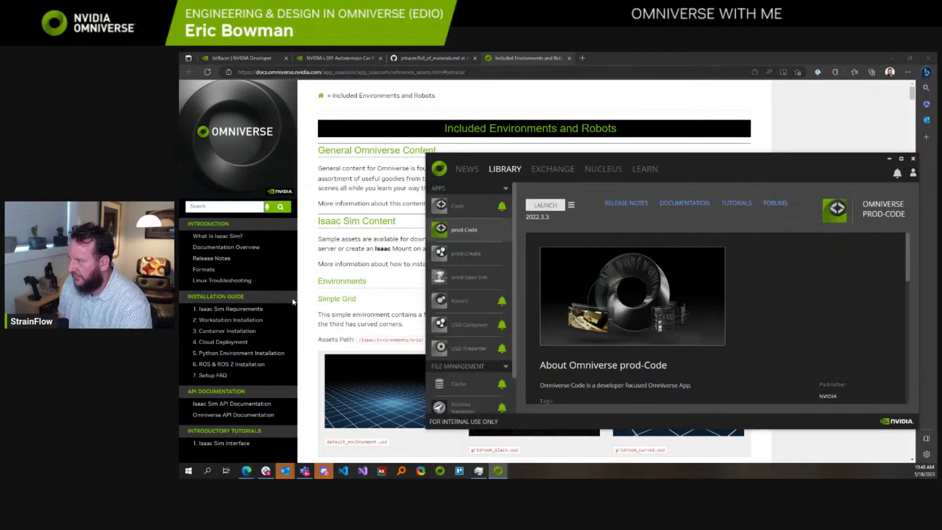
drag(688, 157, 534, 127)
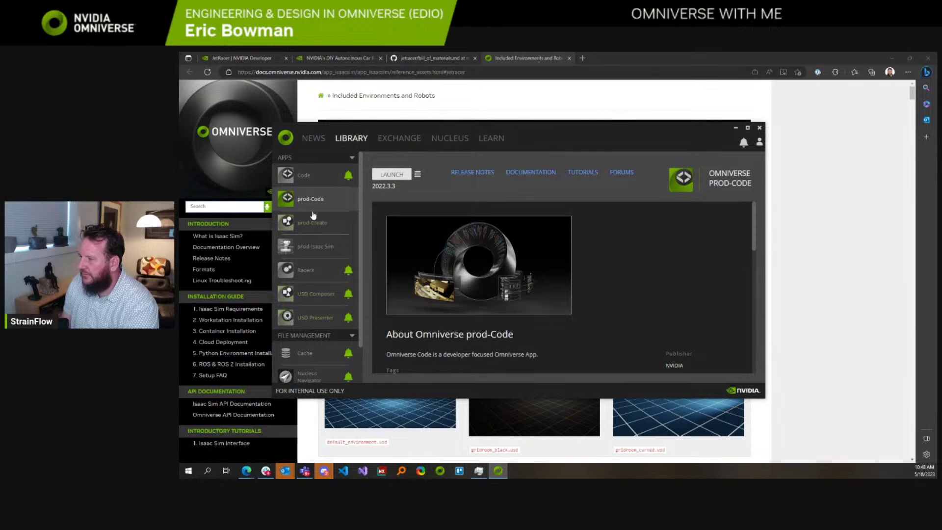
click(392, 175)
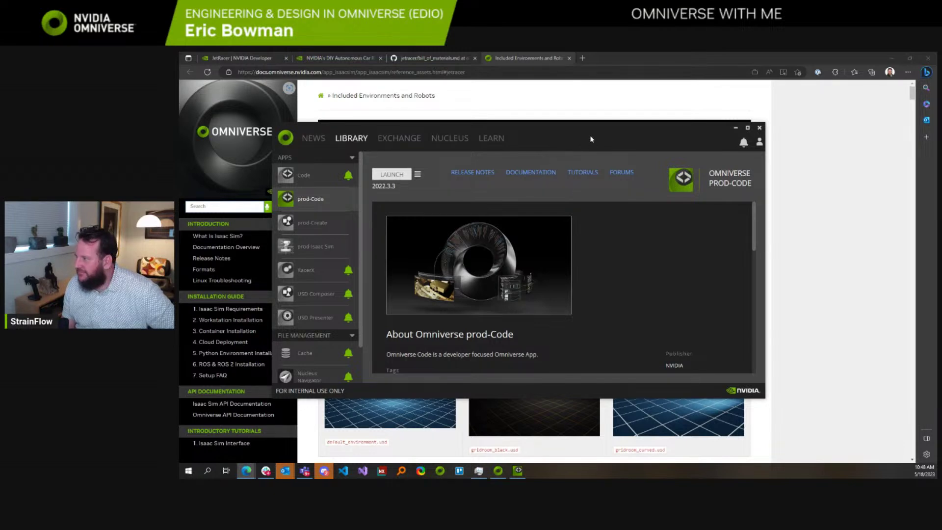
drag(590, 134, 497, 150)
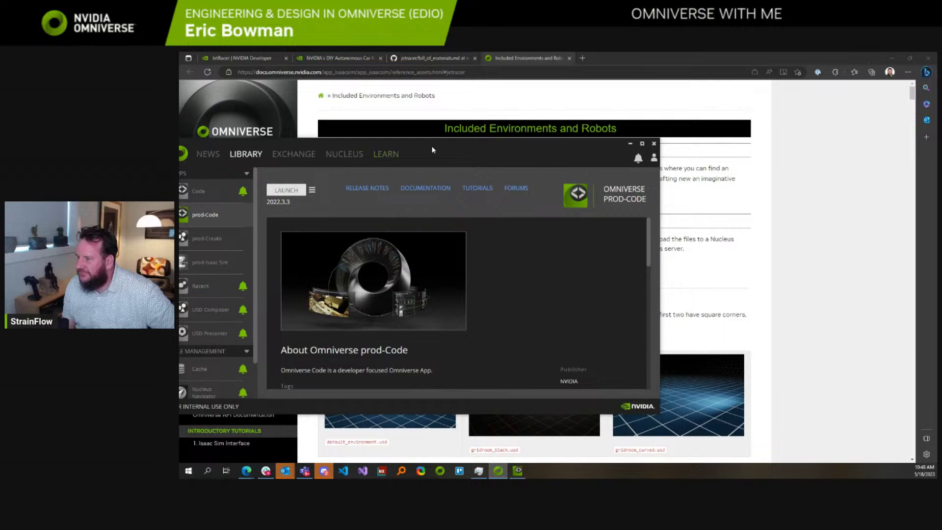
drag(434, 149, 180, 149)
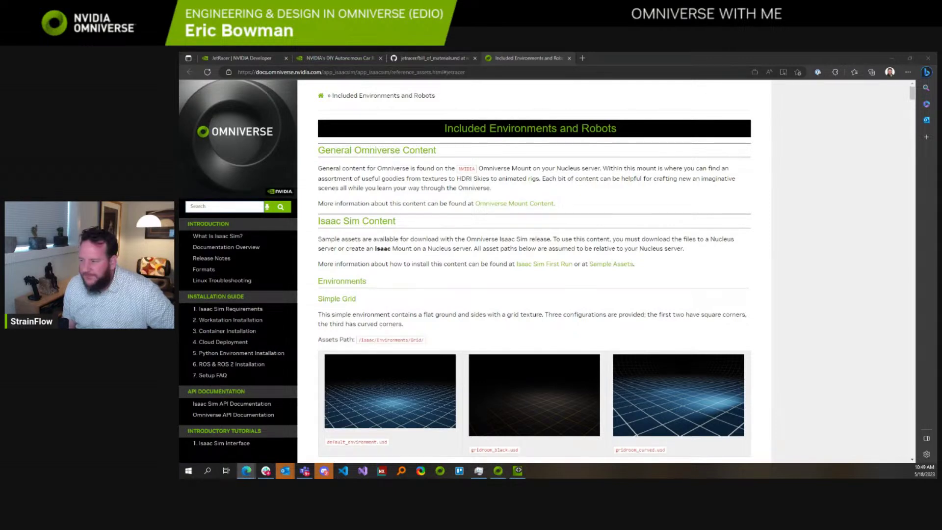
click(517, 472)
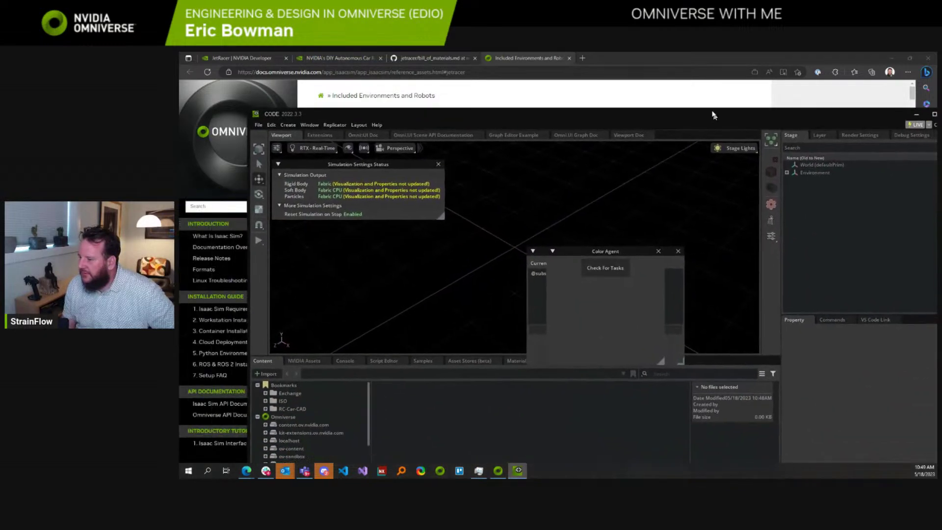
double_click(691, 87)
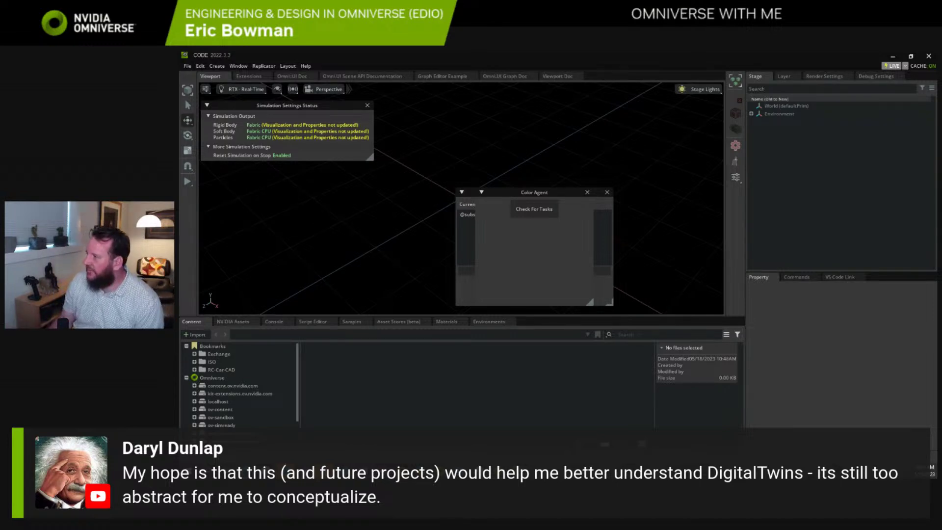
Step: Dock the floating Color Agent and Task Agent windows beside VS Code Link and bring Task Agent to the front
drag(562, 194, 843, 366)
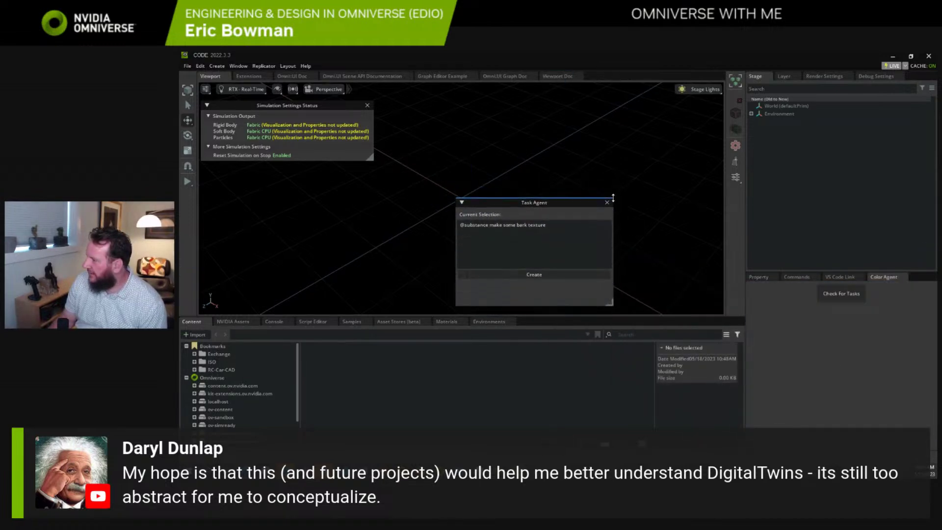
drag(566, 196, 841, 358)
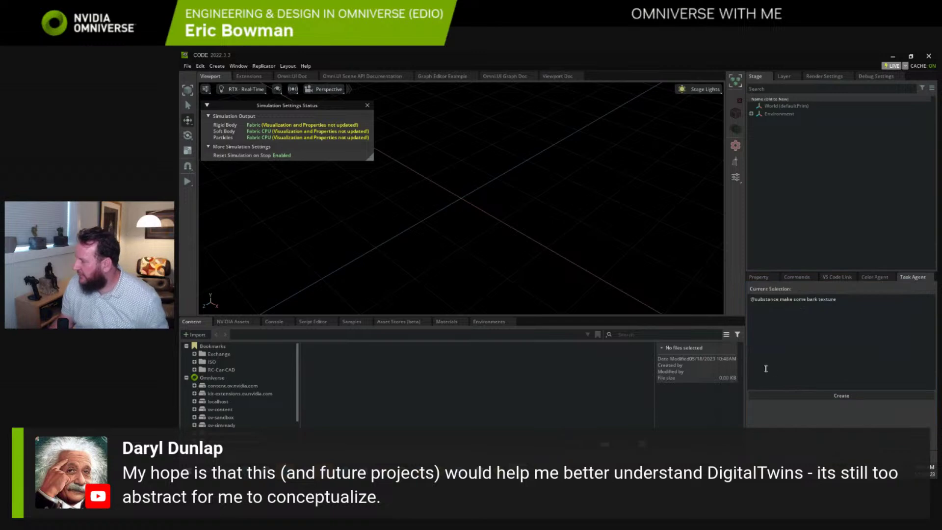
click(879, 280)
click(834, 276)
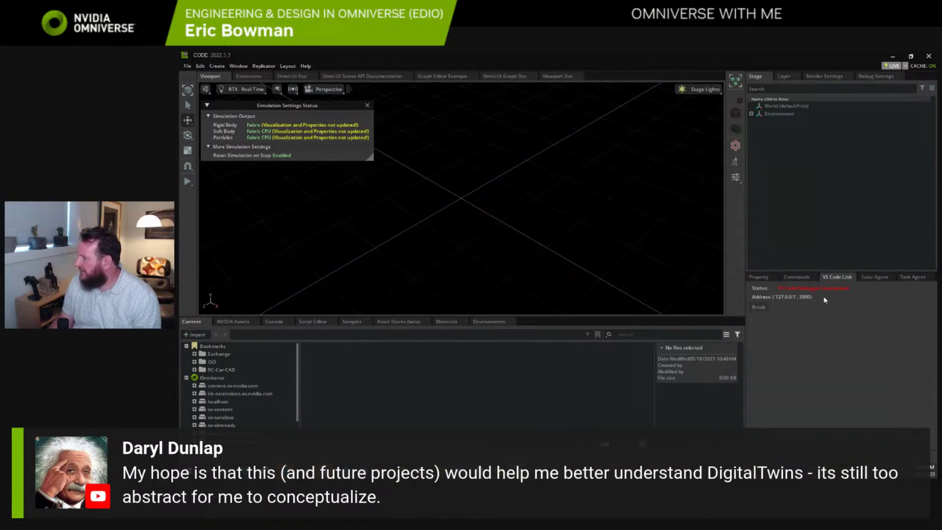
click(912, 277)
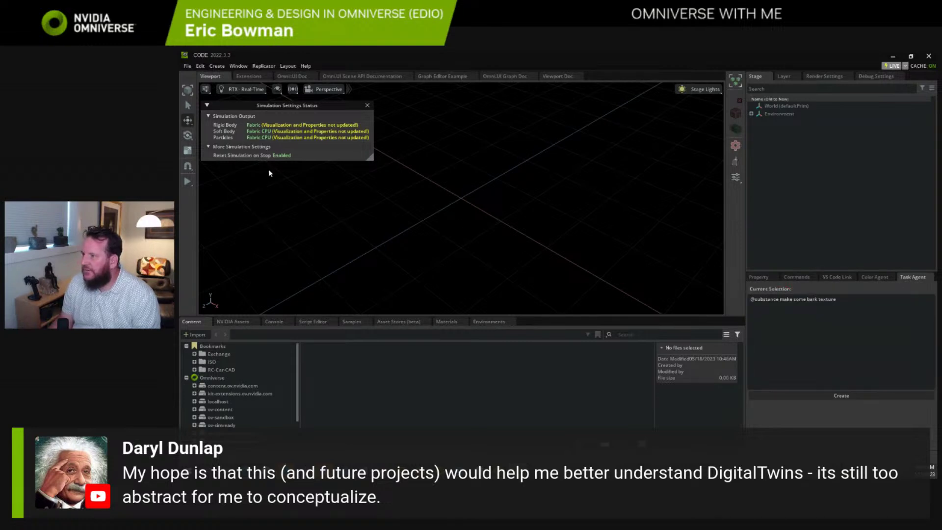
Step: Enlarge the Content browser, show the files on the localhost server and dismiss the Simulation Settings Status window
drag(301, 317, 307, 241)
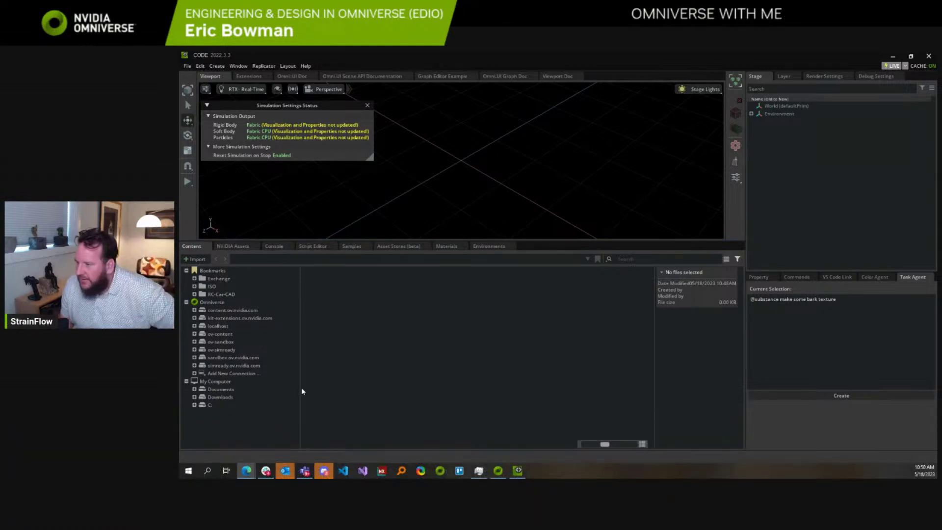
click(186, 303)
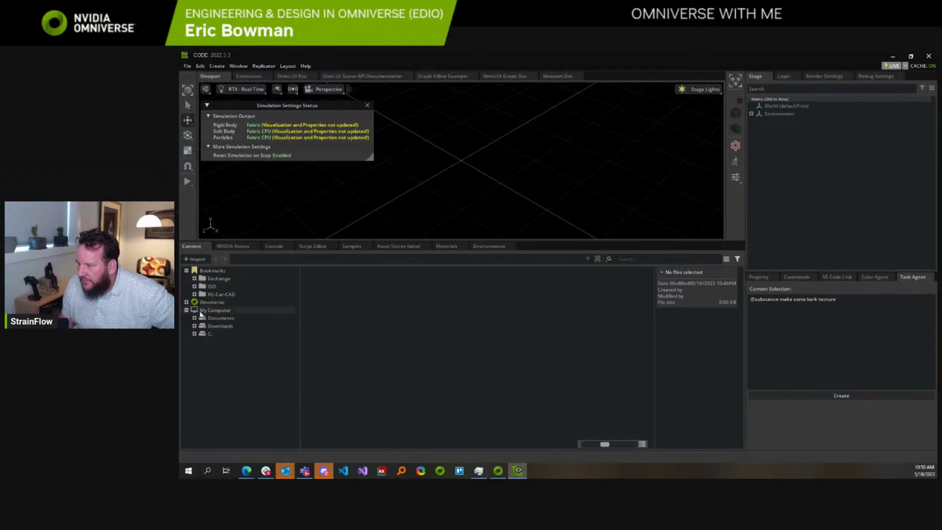
click(186, 302)
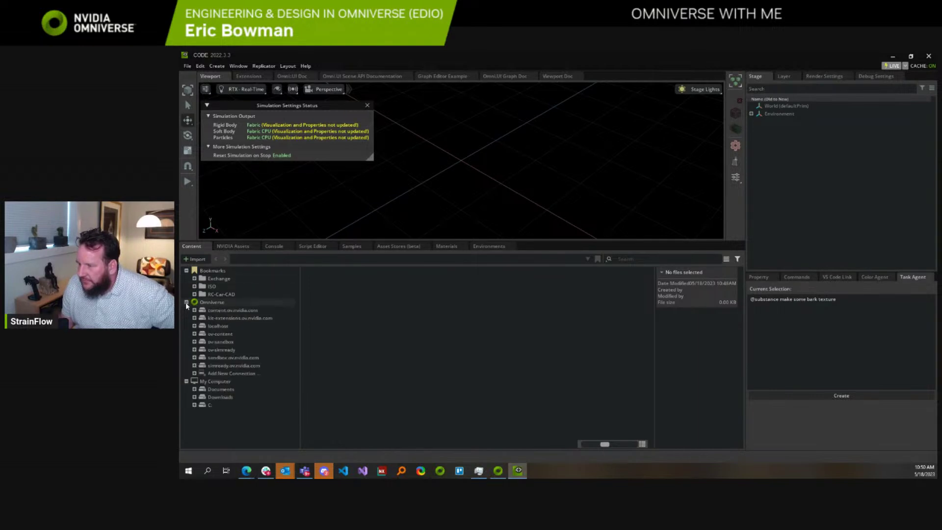
click(223, 325)
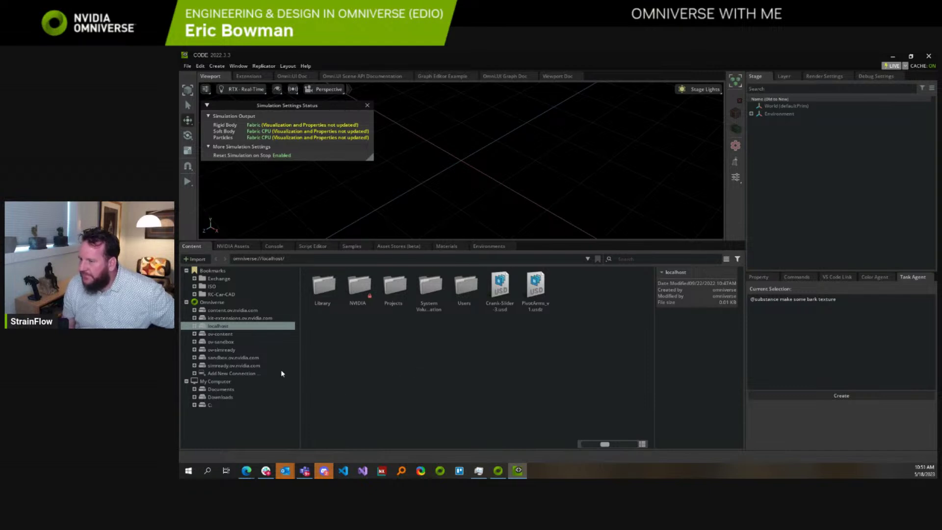
click(368, 105)
Step: Browse the localhost server to the NVIDIA/Assets/Isaac/2022.2.1 folder
double_click(361, 284)
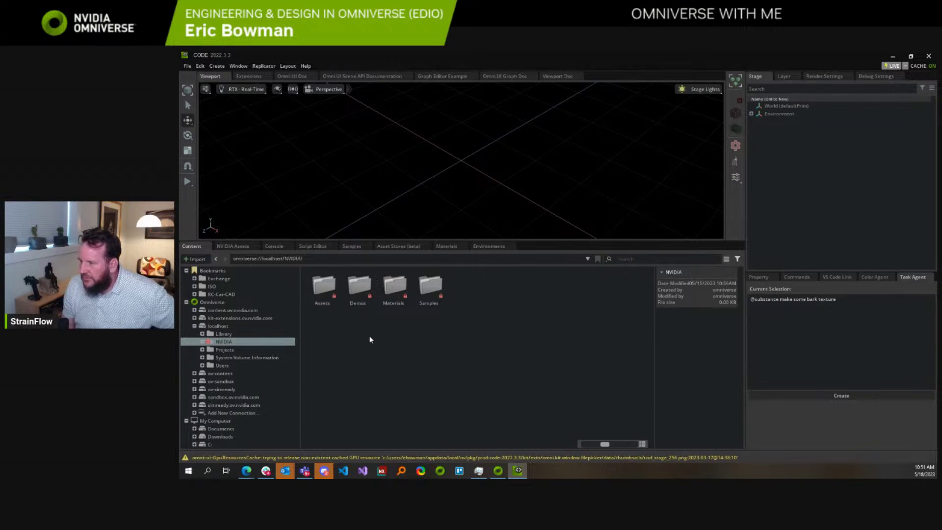
double_click(325, 285)
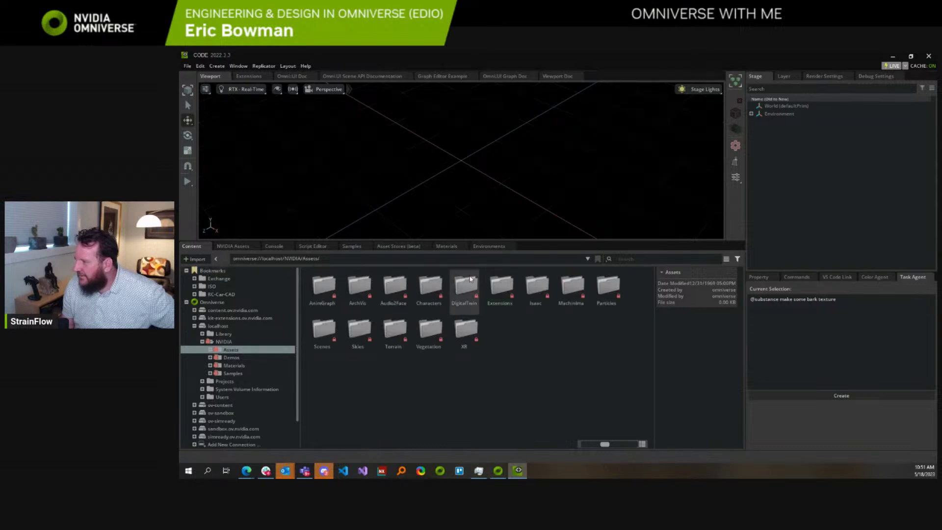
double_click(535, 288)
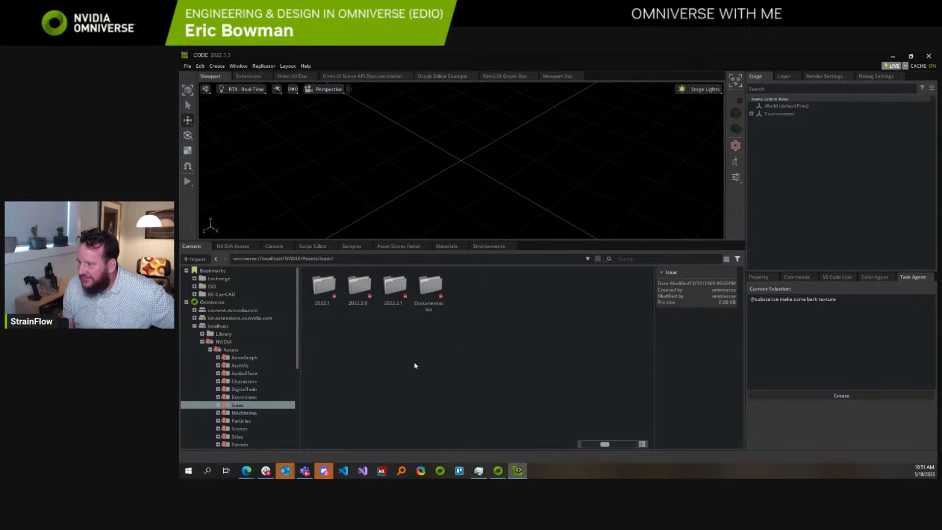
double_click(398, 287)
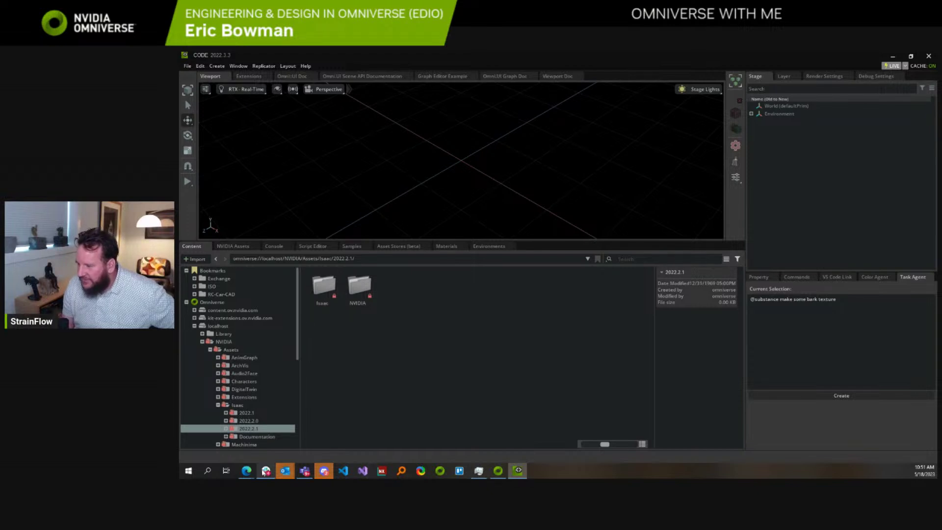
Step: Switch to the browser and find "jetracer" on the Included Environments and Robots documentation page to check its asset path
mouse_move(246, 471)
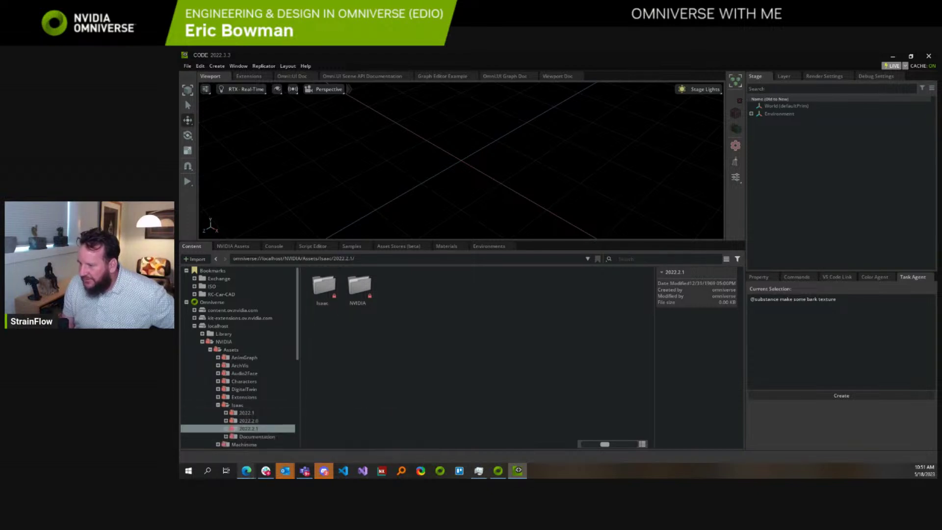
click(306, 436)
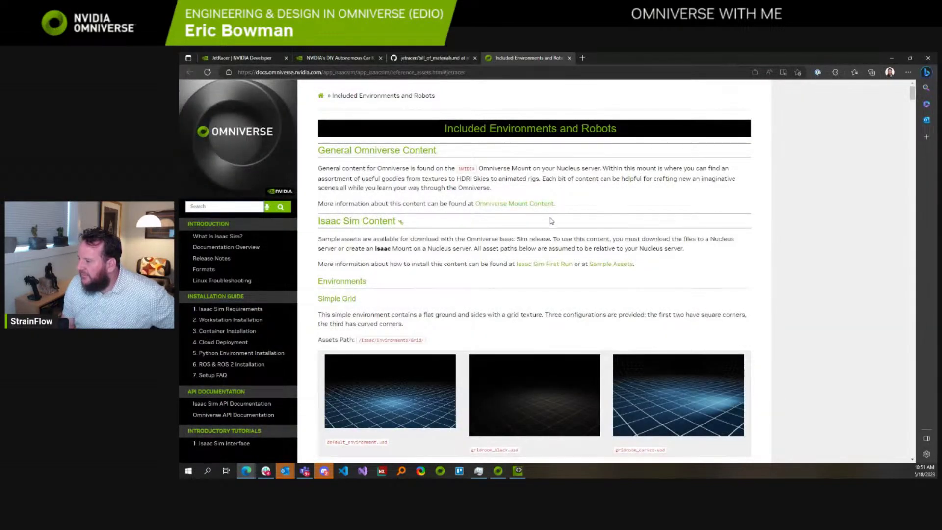
click(339, 58)
click(517, 59)
scroll(479, 93, down, 10)
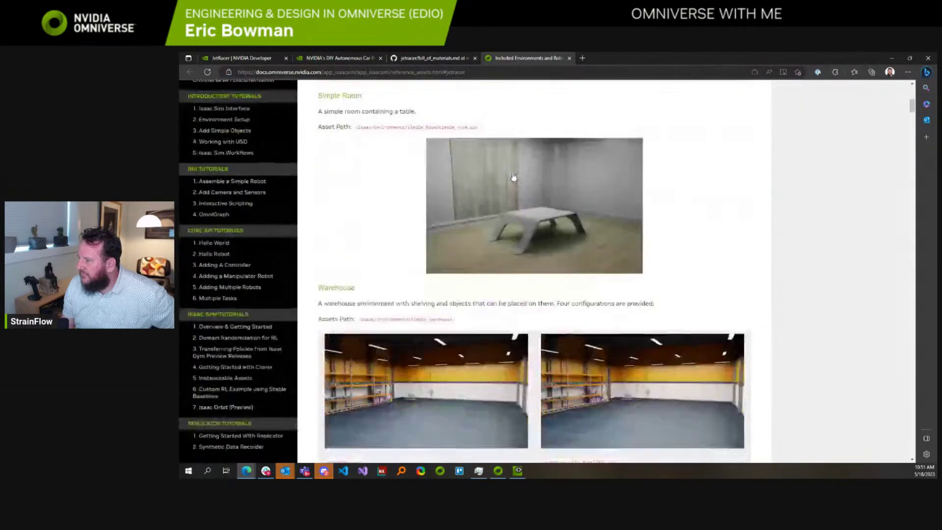
click(478, 73)
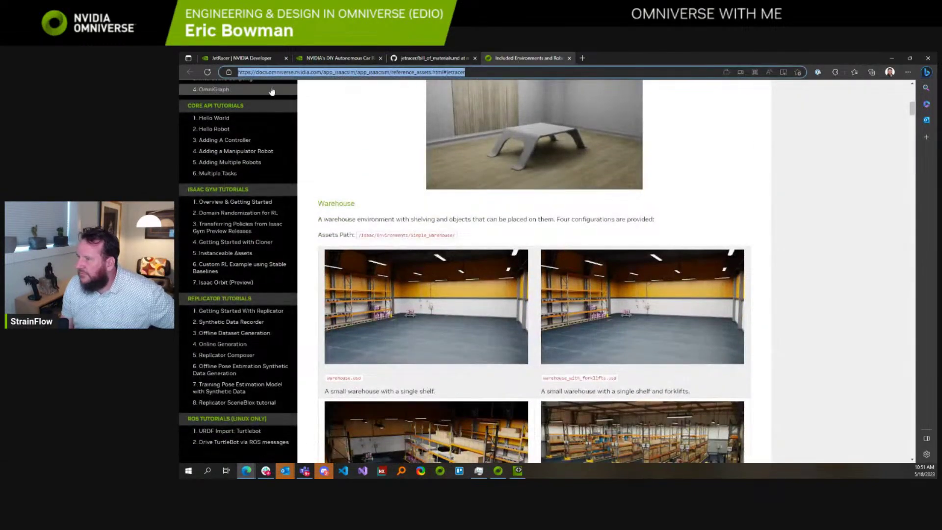
key(Return)
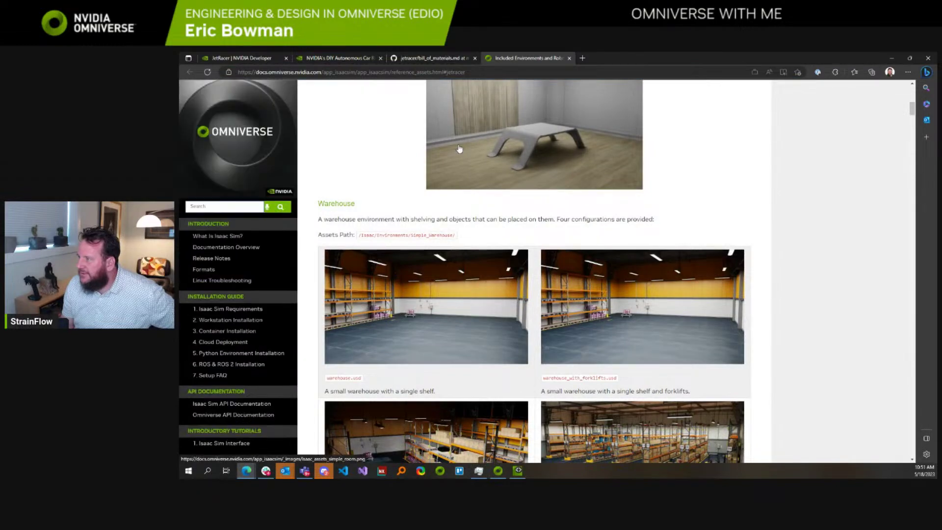
scroll(563, 269, down, 5)
scroll(563, 268, down, 15)
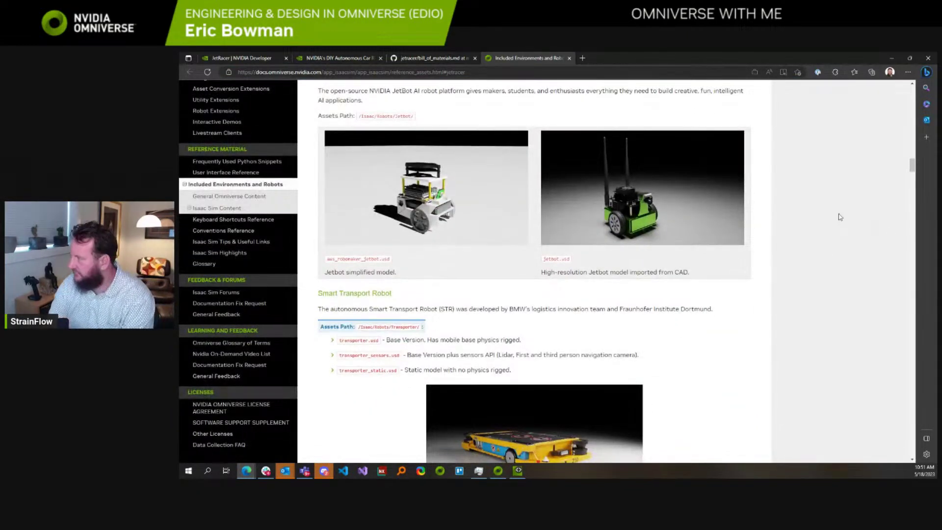
key(ctrl+f)
text(jetracer)
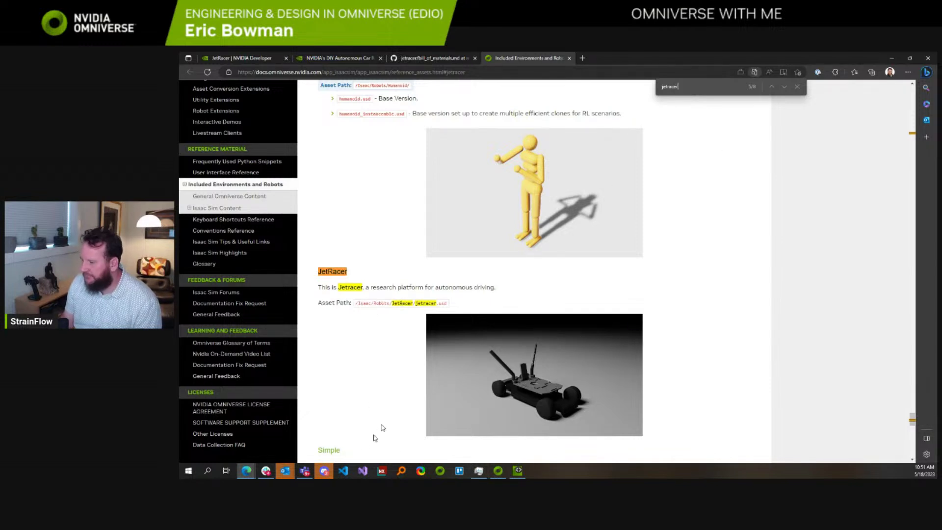
Step: Switch back to Omniverse Code and browse the 2022.2.1 assets to the Isaac/Environments/Jetracer folder
click(500, 472)
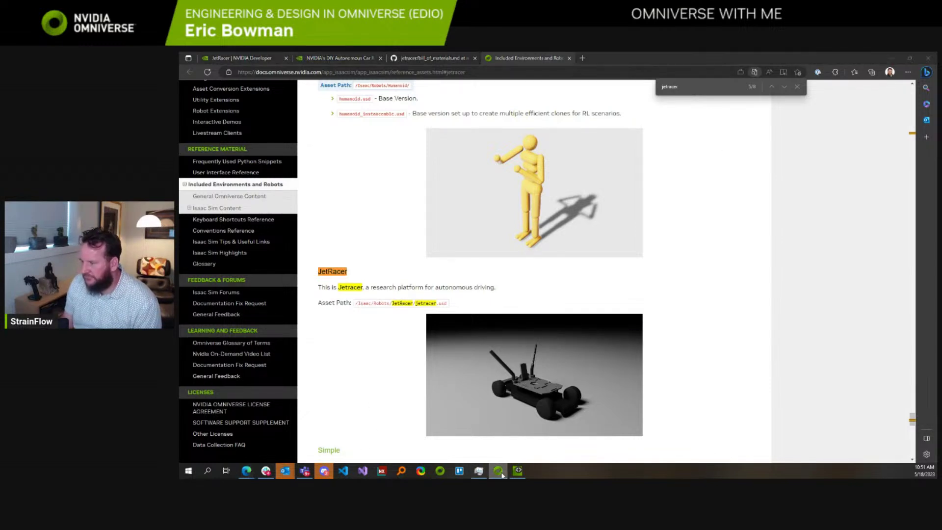
click(517, 471)
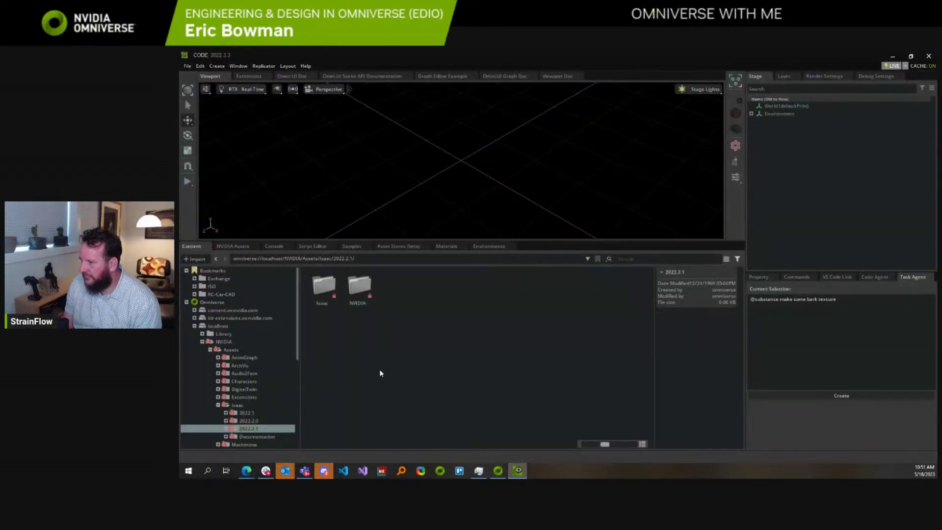
double_click(324, 300)
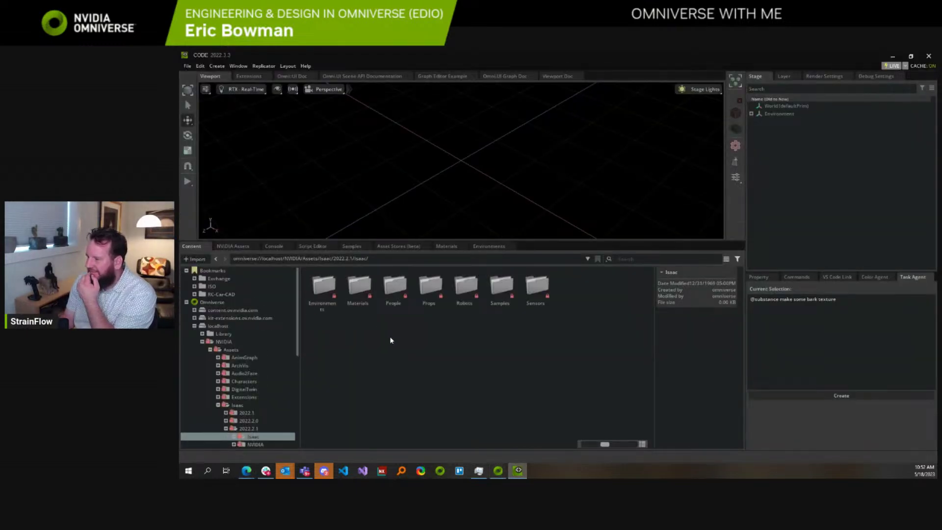
double_click(322, 287)
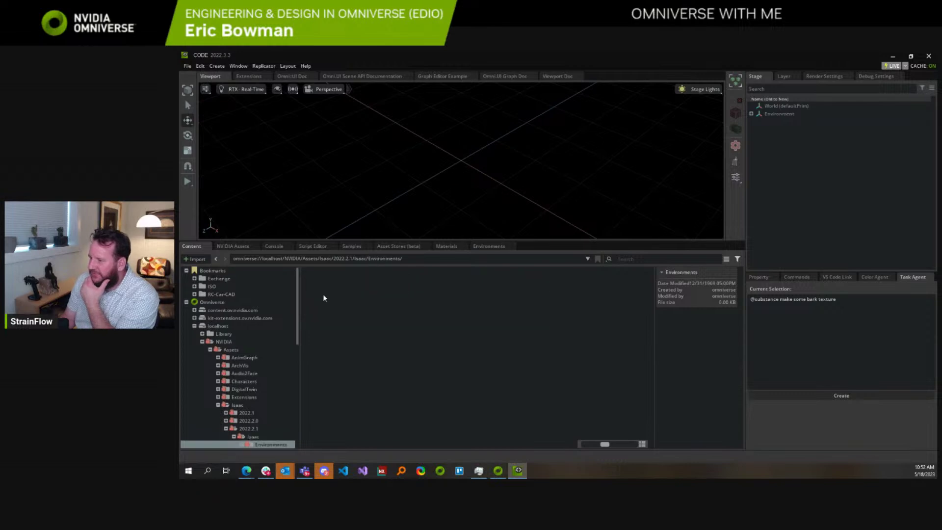
double_click(393, 287)
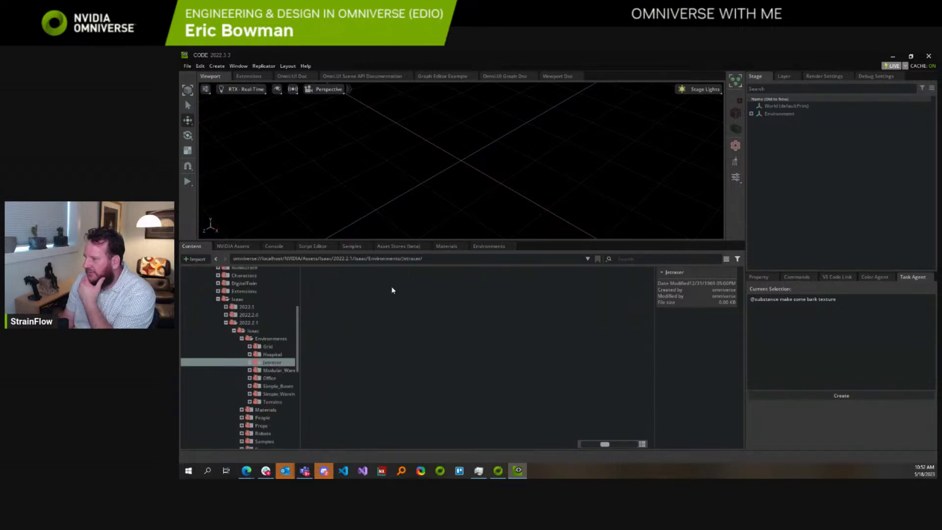
Step: Add jetracer_track_solid.usd to the current stage and reset its translation to 0 on all axes
double_click(358, 287)
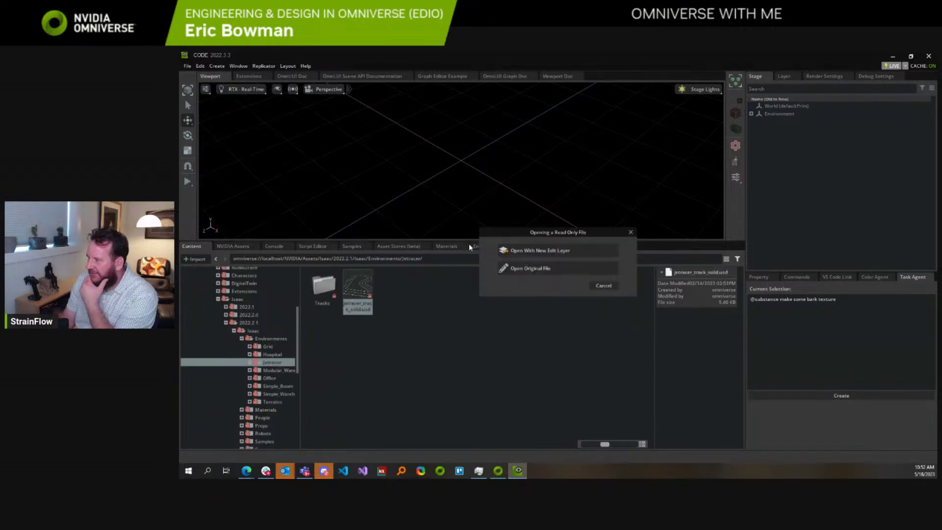
click(601, 286)
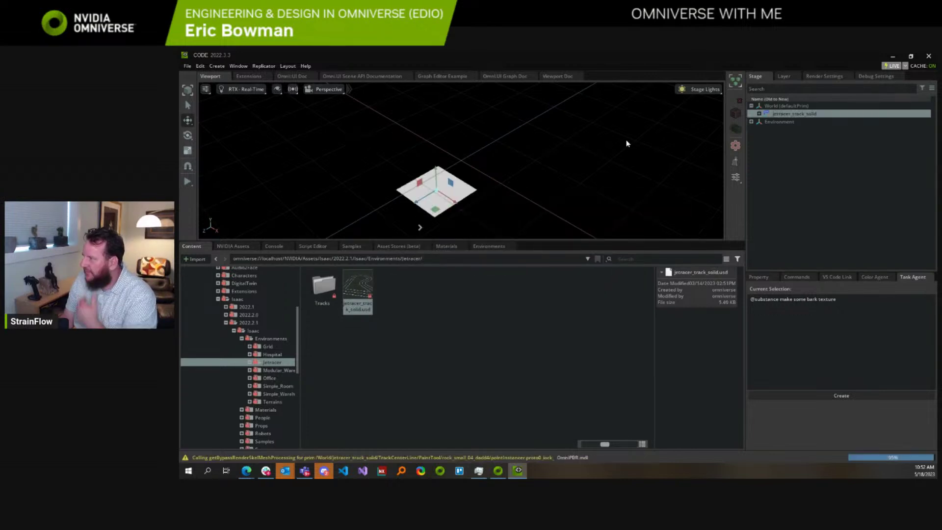
click(781, 116)
click(759, 277)
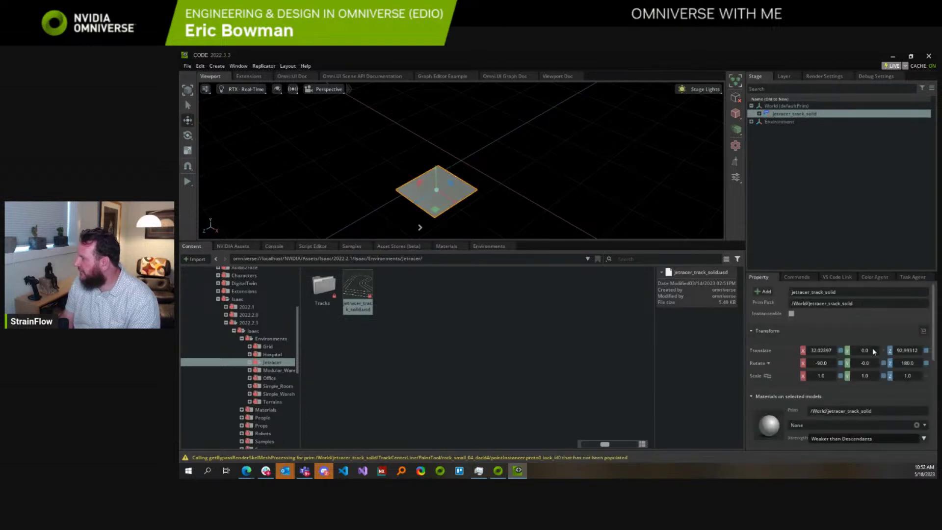
click(926, 350)
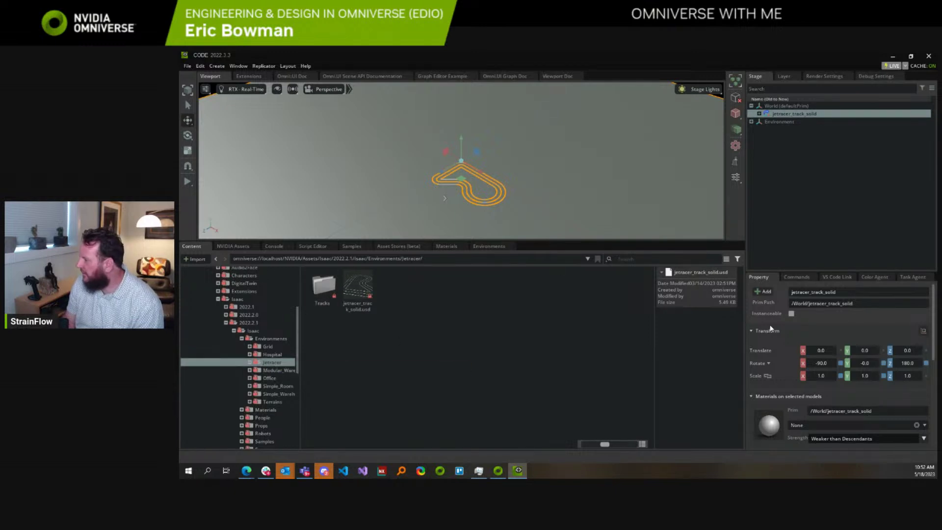
Step: Set the scale of jetracer_track_solid to 100 on X, Y and Z, and deselect it to inspect the track
click(828, 375)
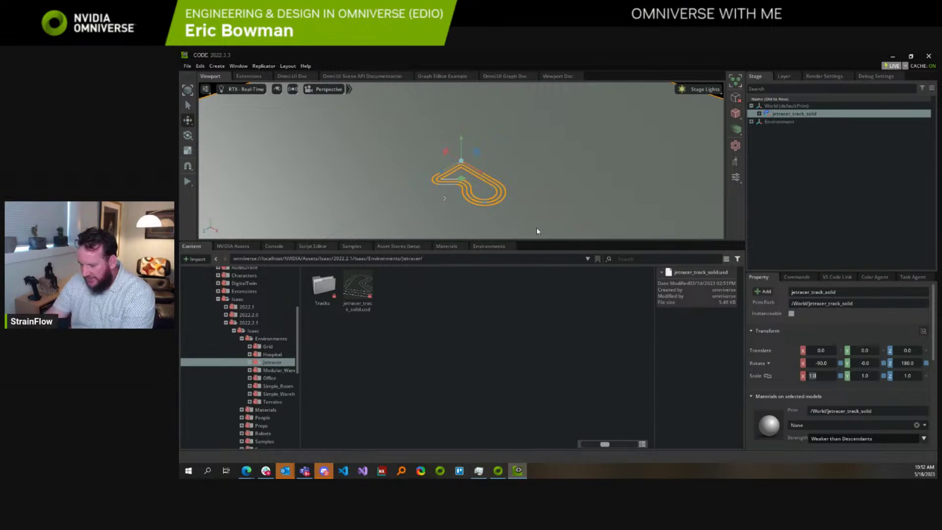
text(100)
key(Tab)
text(100)
key(Tab)
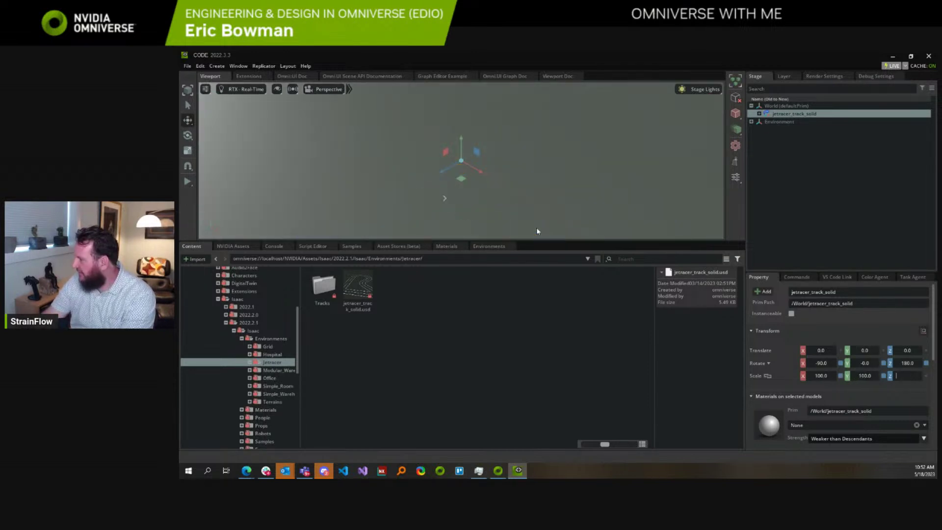
text(100)
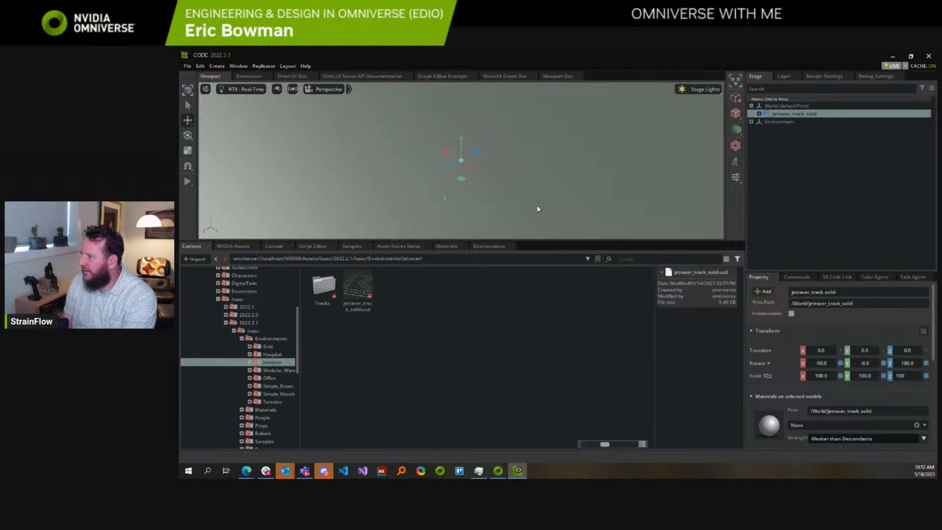
scroll(538, 209, down, 10)
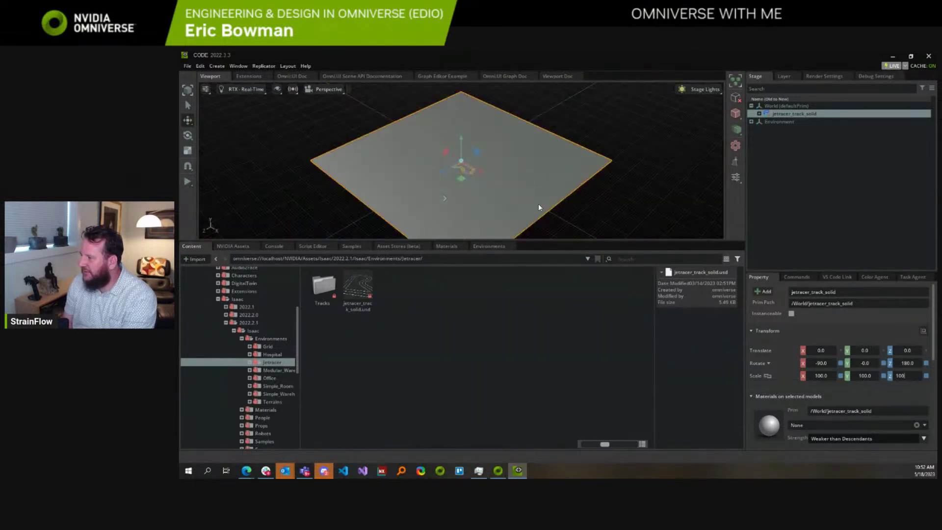
scroll(569, 217, up, 5)
click(667, 230)
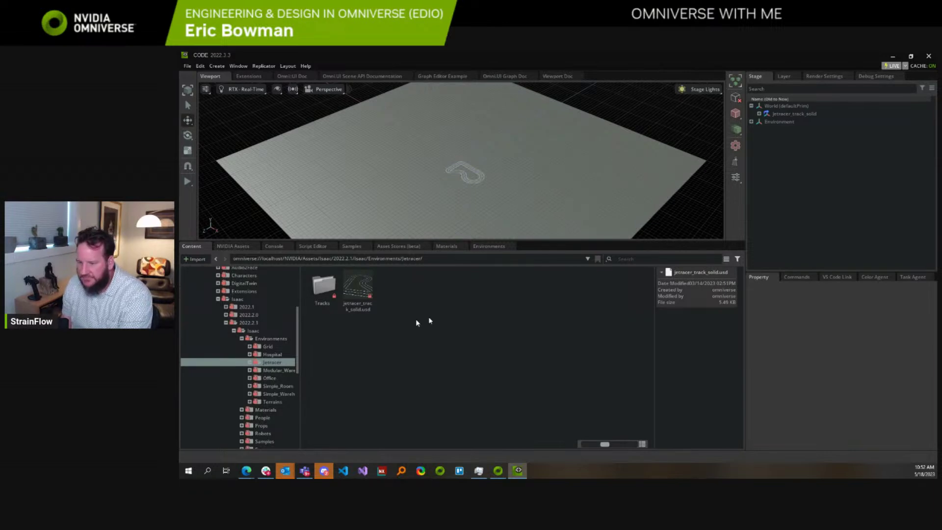
scroll(484, 210, up, 6)
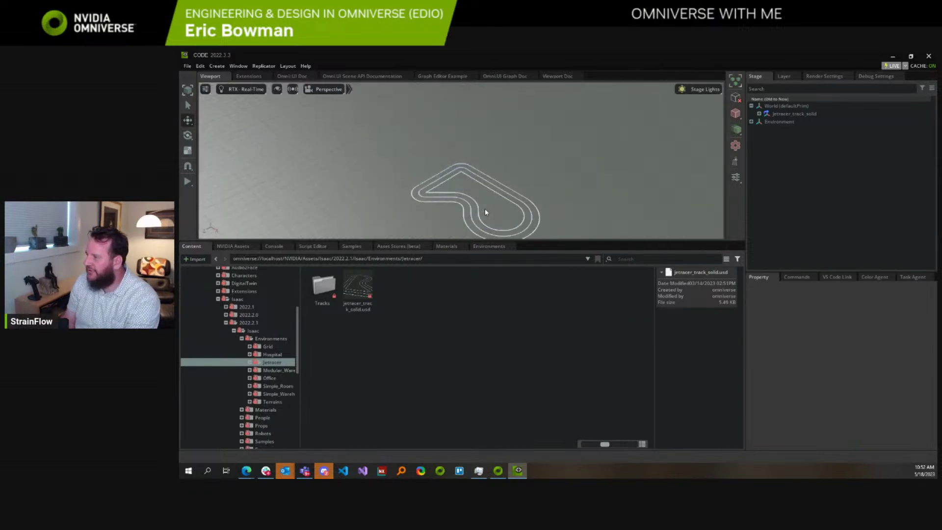
scroll(484, 210, down, 2)
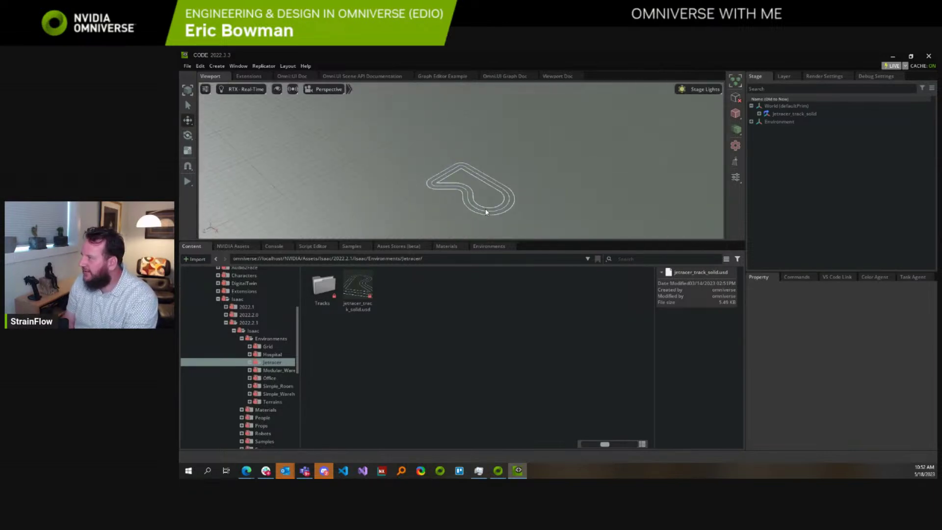
Step: Browse to the Isaac/Robots/Jetracer folder and place jetracer.usd on the track in the stage
click(361, 258)
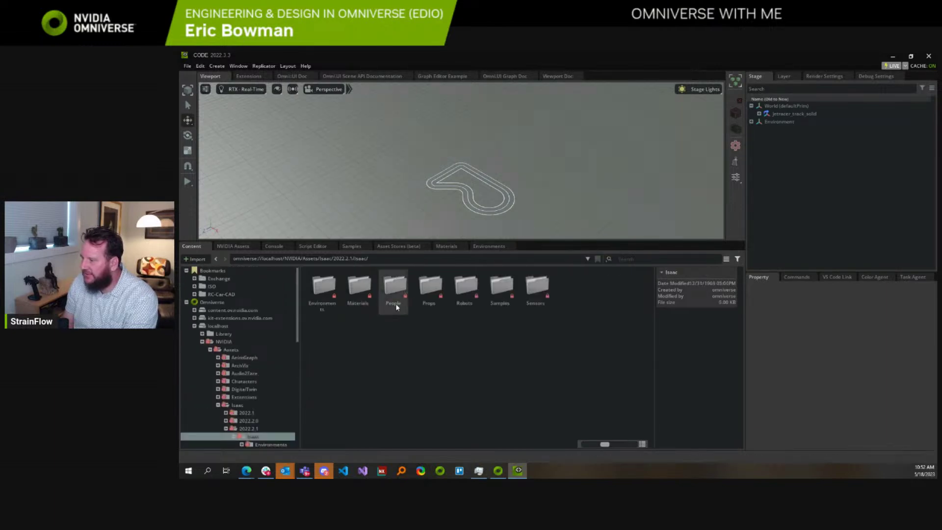
double_click(461, 290)
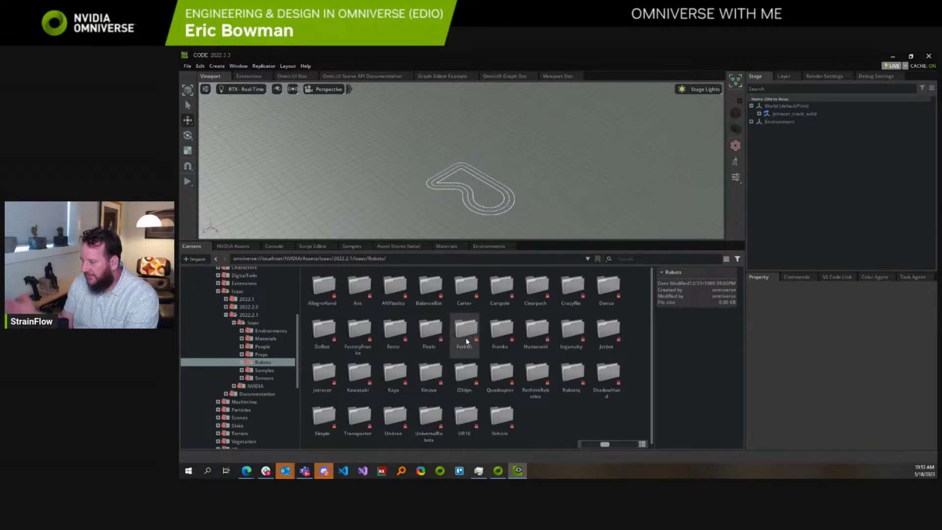
double_click(322, 375)
double_click(319, 285)
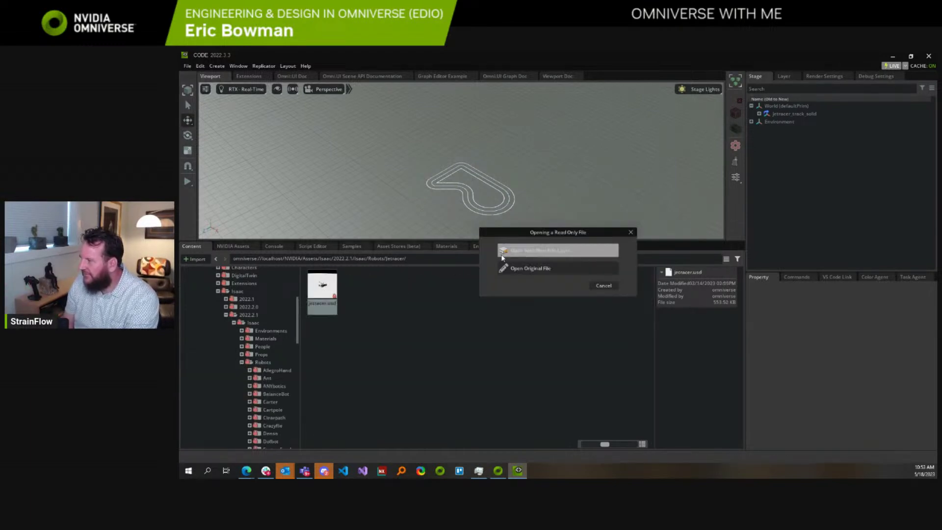
click(603, 286)
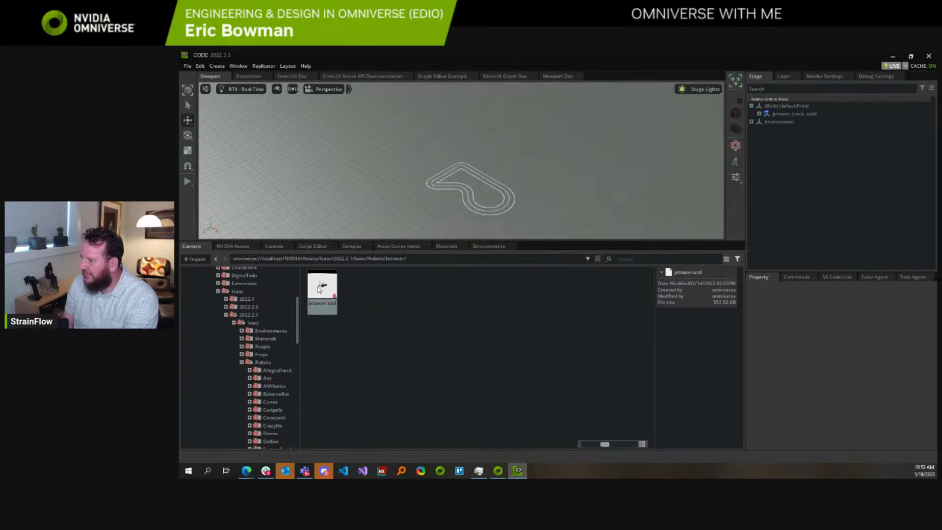
drag(319, 289, 470, 196)
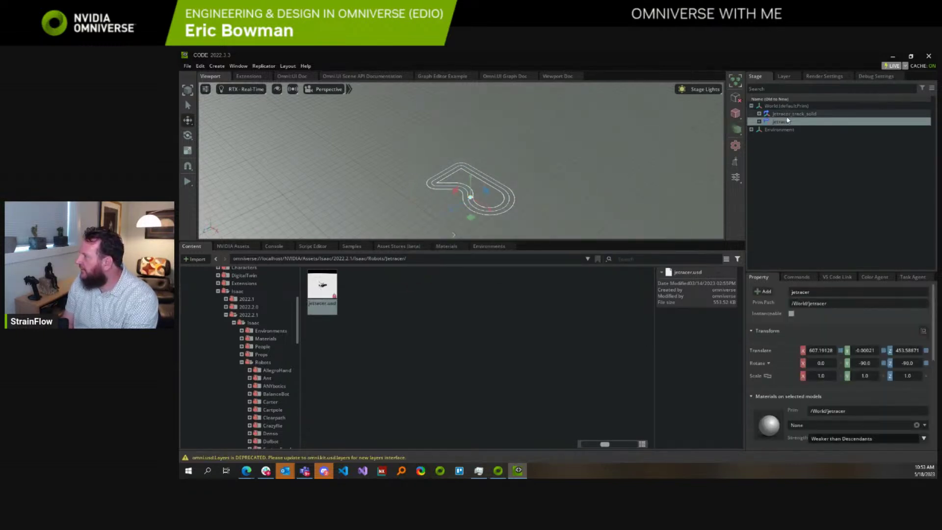
Step: Reset the jetracer robot's translation to 0 on X, Y and Z
click(840, 351)
click(883, 351)
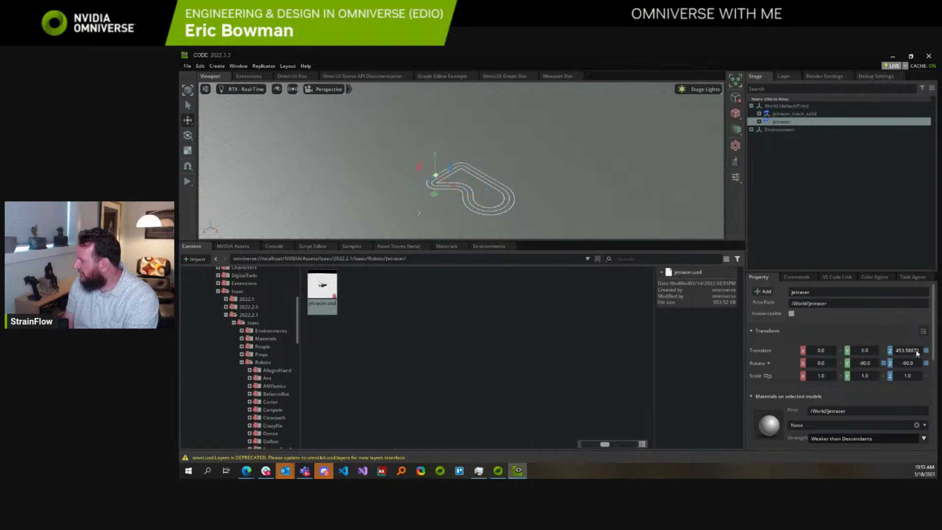
click(926, 350)
scroll(503, 173, up, 15)
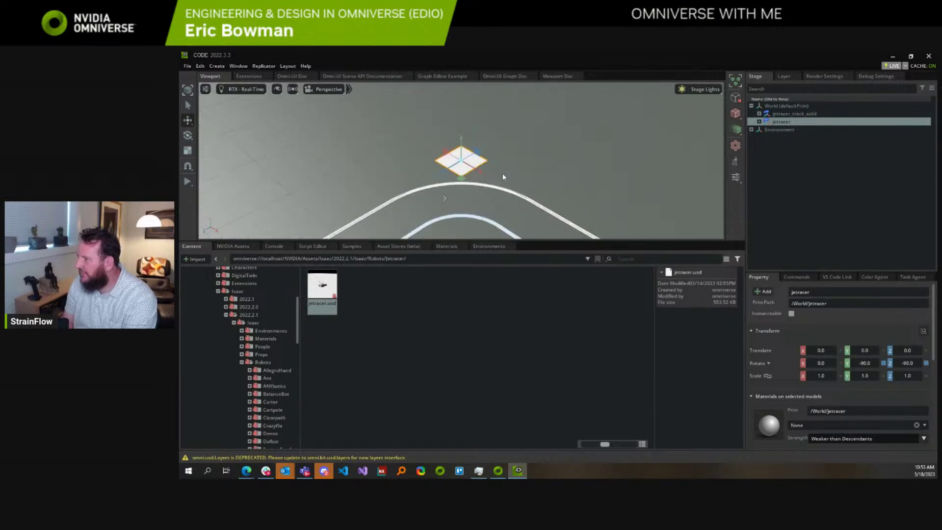
scroll(504, 176, down, 8)
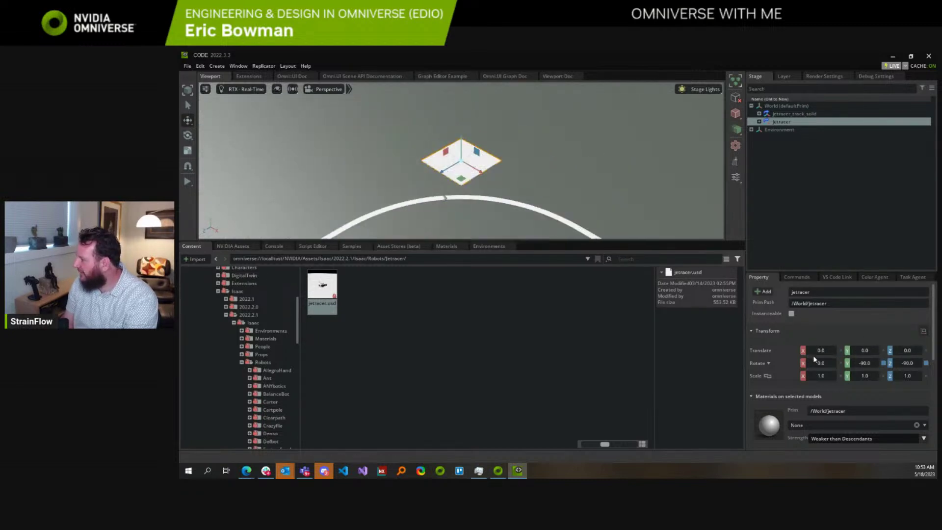
Step: Set the jetracer robot's scale to 100 on X, Y and Z
click(822, 376)
text(100)
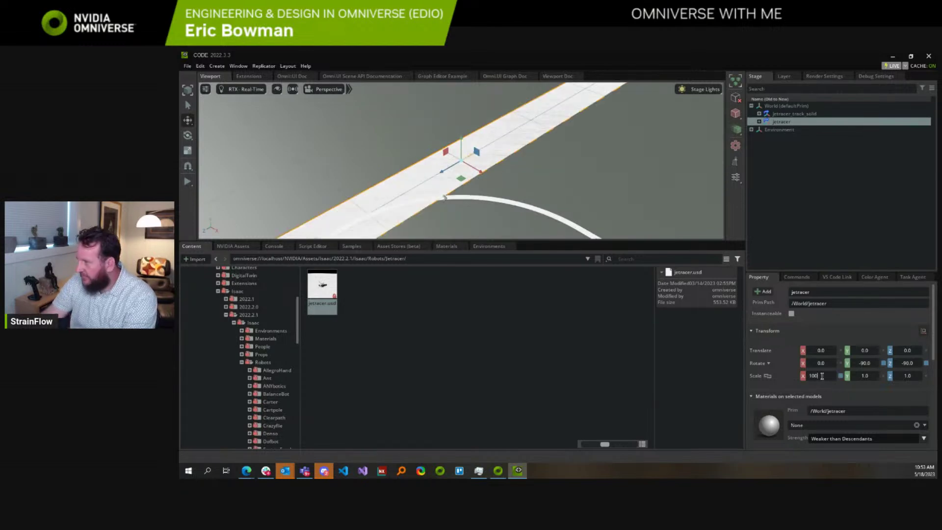
text(100)
key(Tab)
text(100)
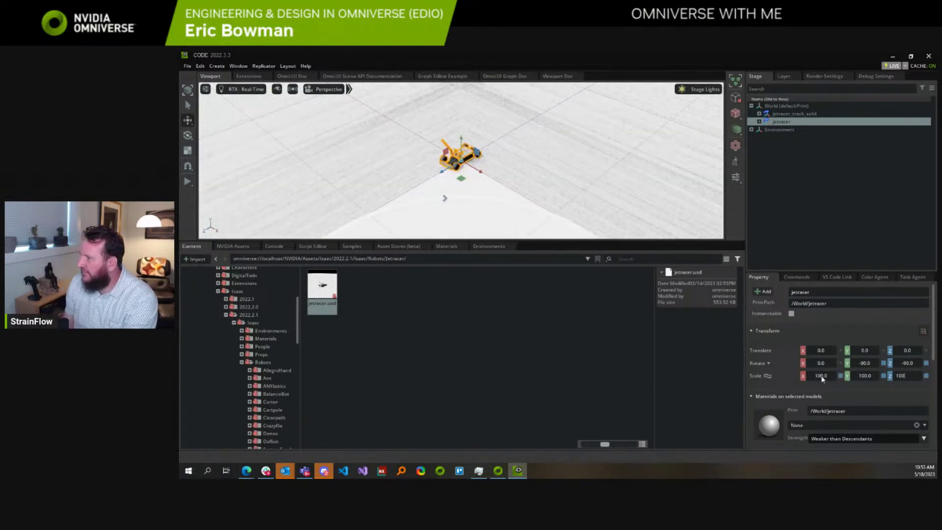
scroll(530, 212, down, 7)
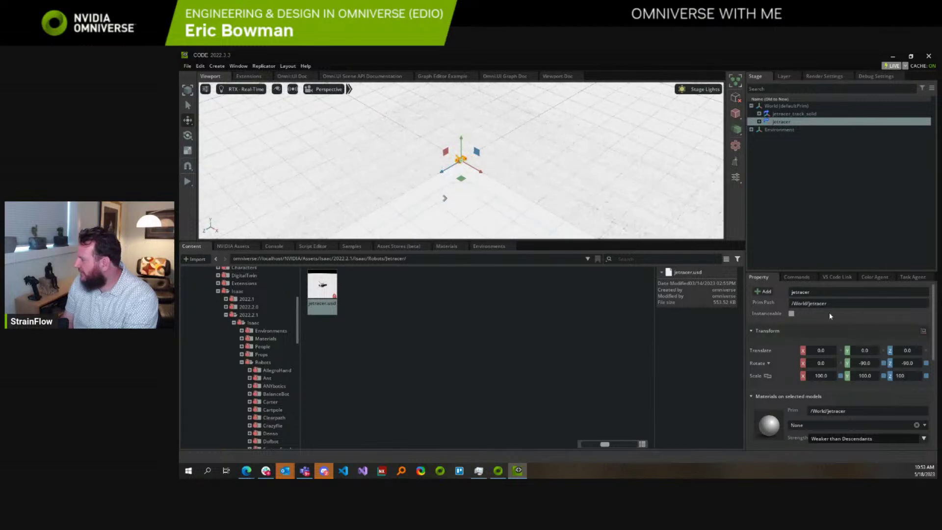
scroll(621, 234, down, 3)
scroll(617, 232, up, 7)
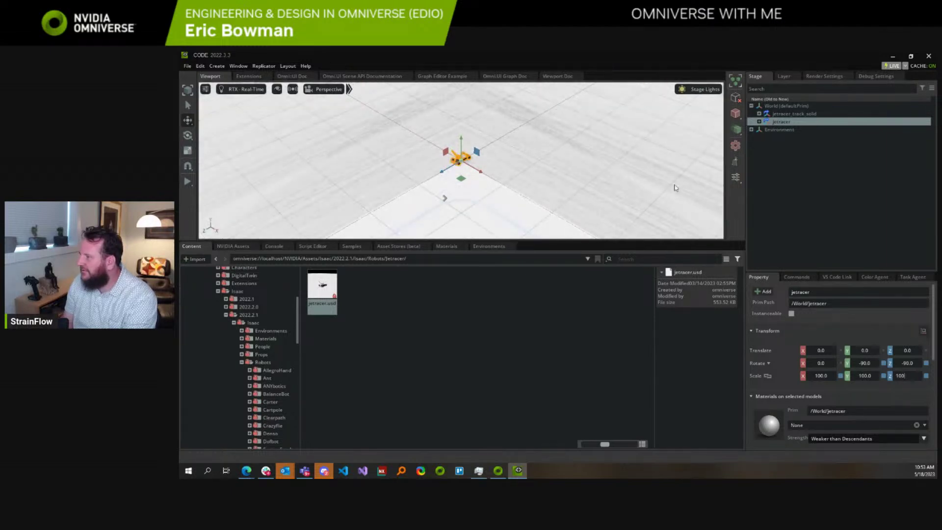
Step: Add the Visibility column to the stage tree and hide the GroundPlane inside the jetracer prim
click(759, 121)
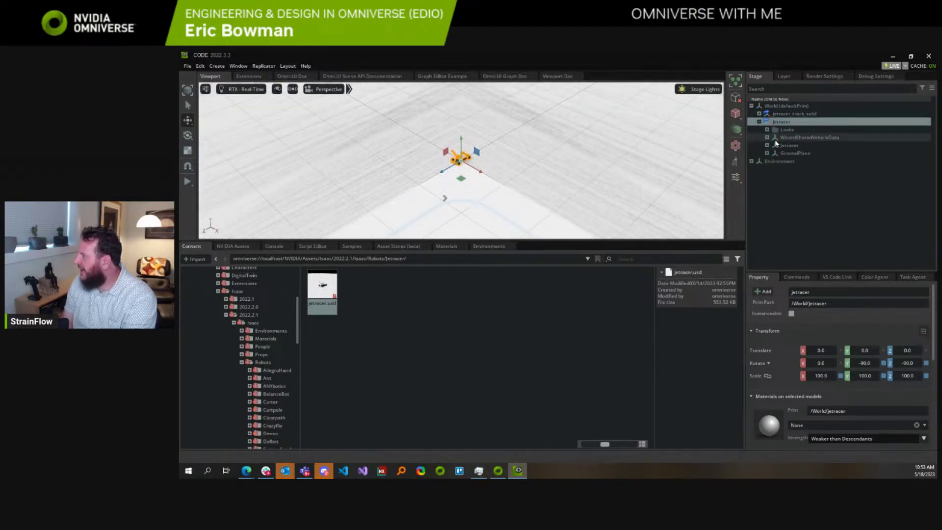
click(767, 154)
click(795, 153)
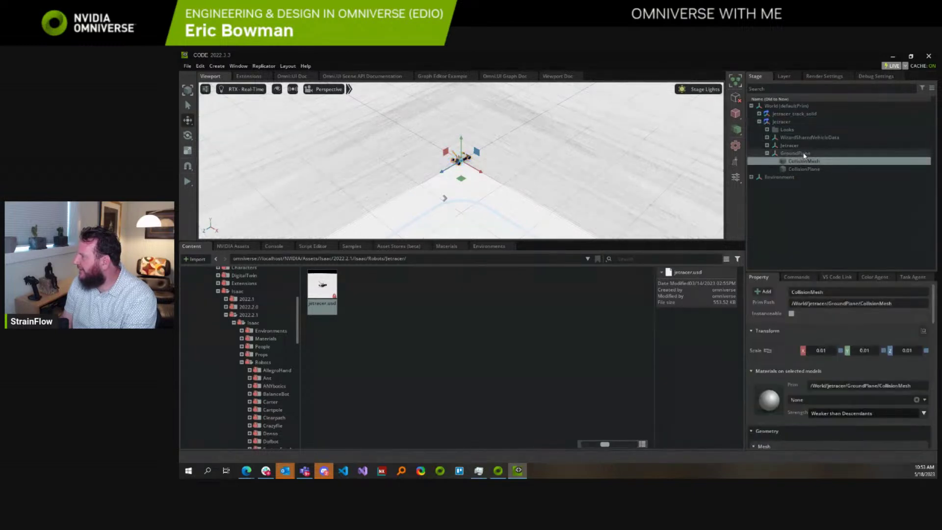
click(933, 87)
mouse_move(883, 148)
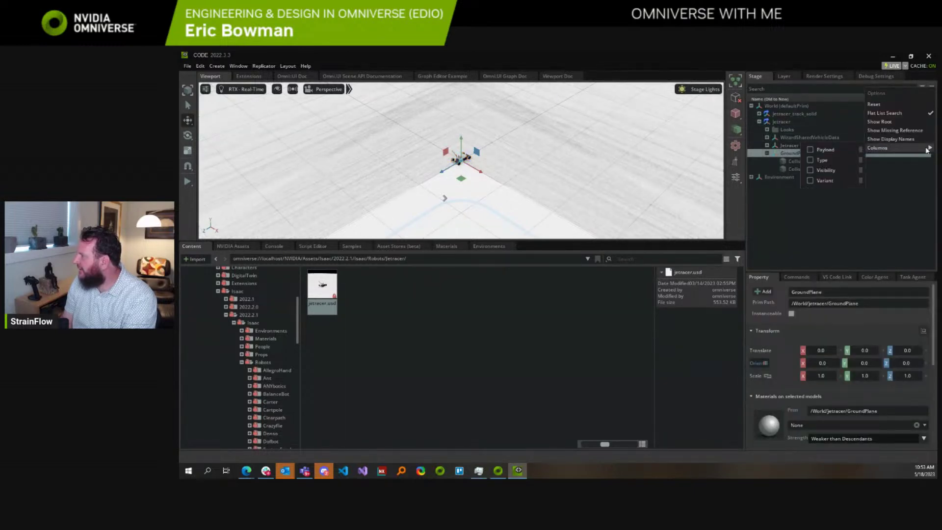
click(810, 171)
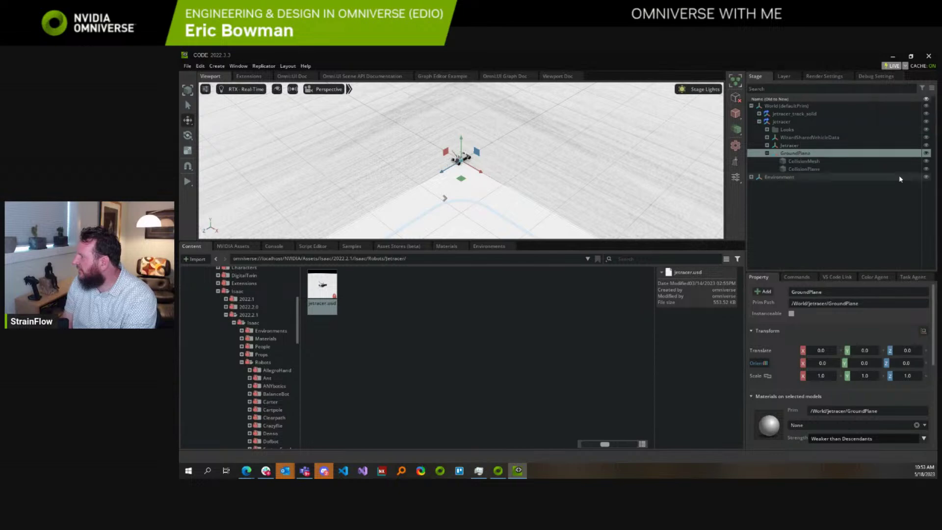
click(926, 155)
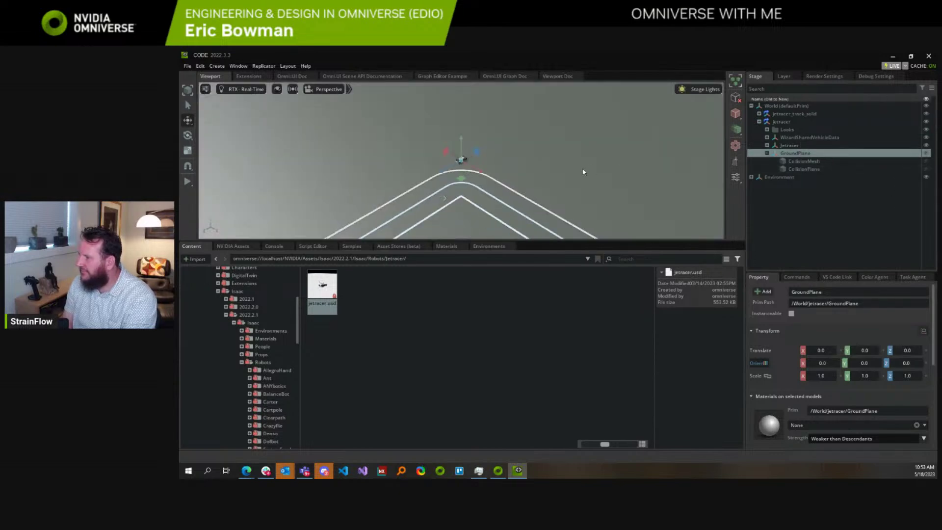
Step: Run the physics simulation, follow the jetracer robot as it drives over the track plane, and stop the simulation
scroll(584, 168, up, 5)
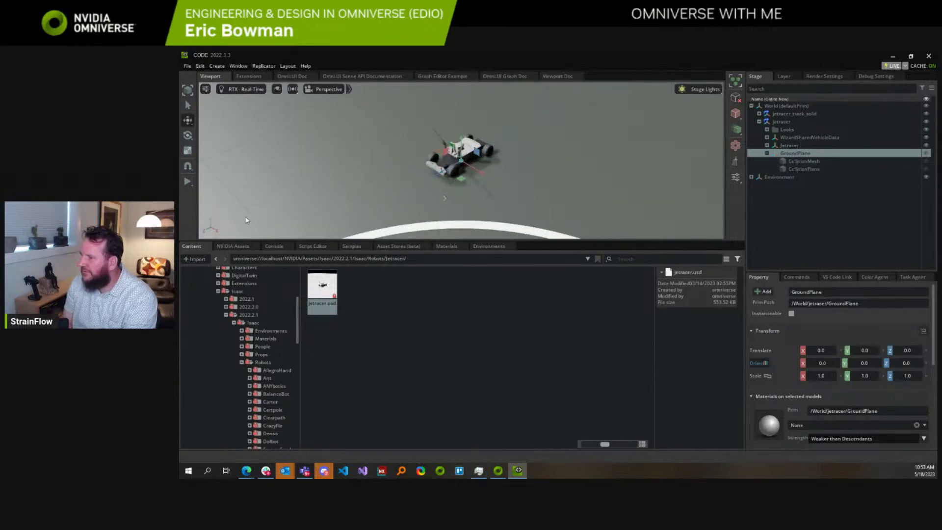
click(187, 183)
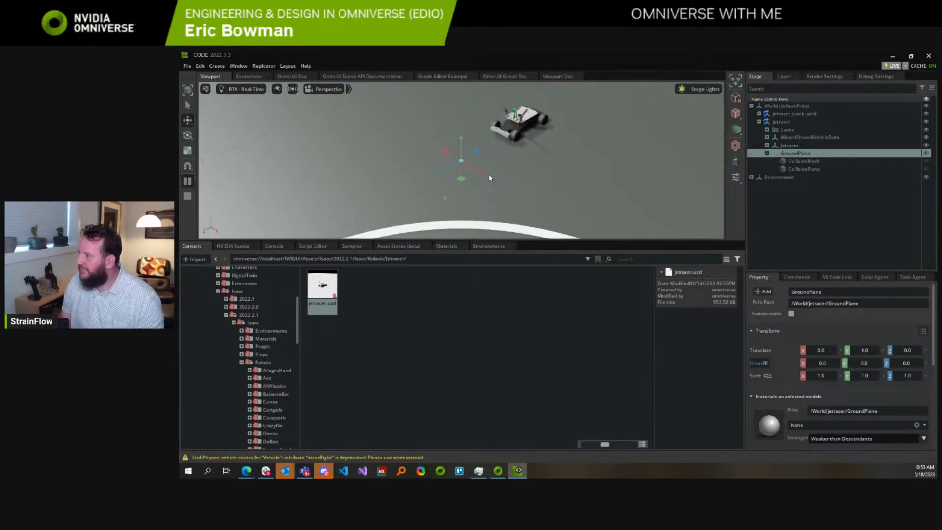
key(f)
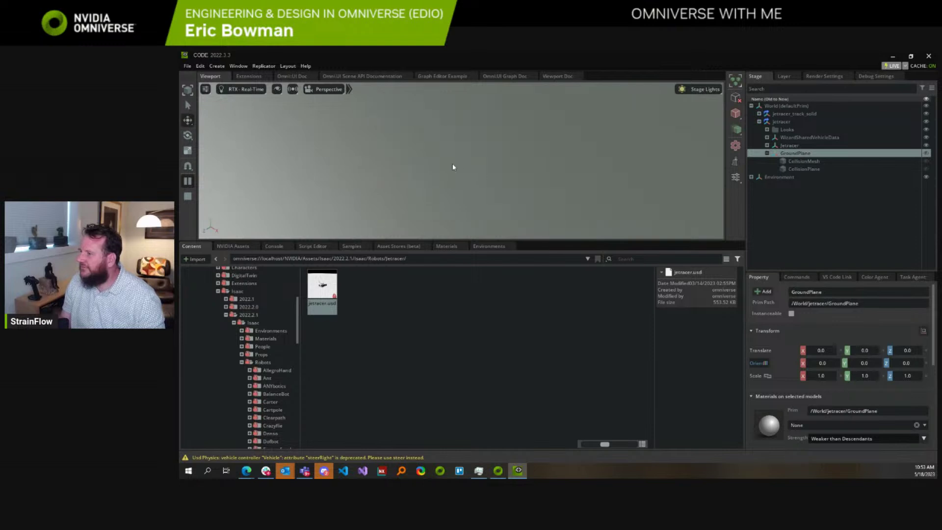
right_drag(455, 169, 324, 139)
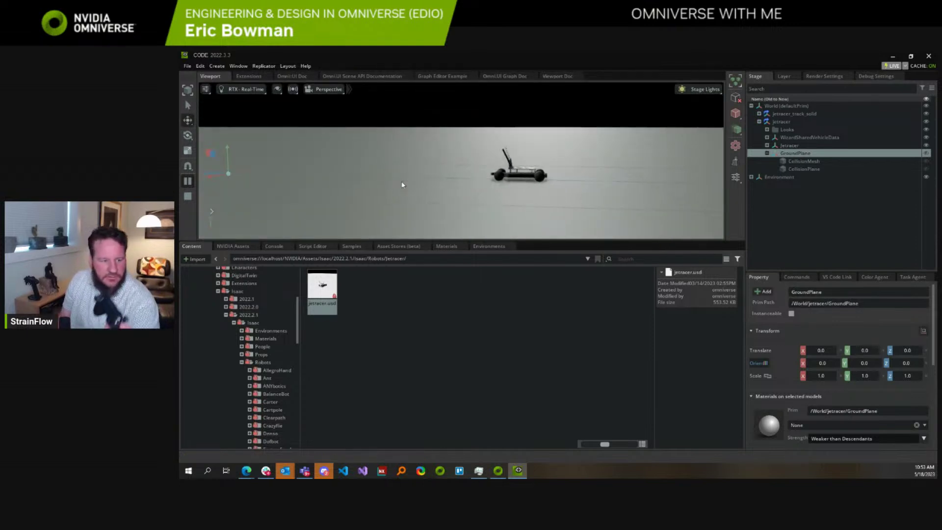
right_drag(399, 185, 511, 194)
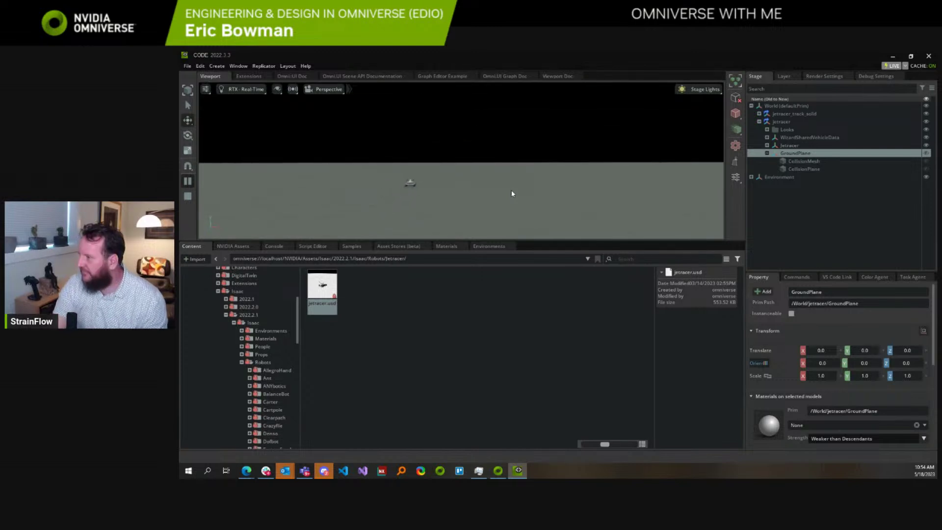
click(537, 219)
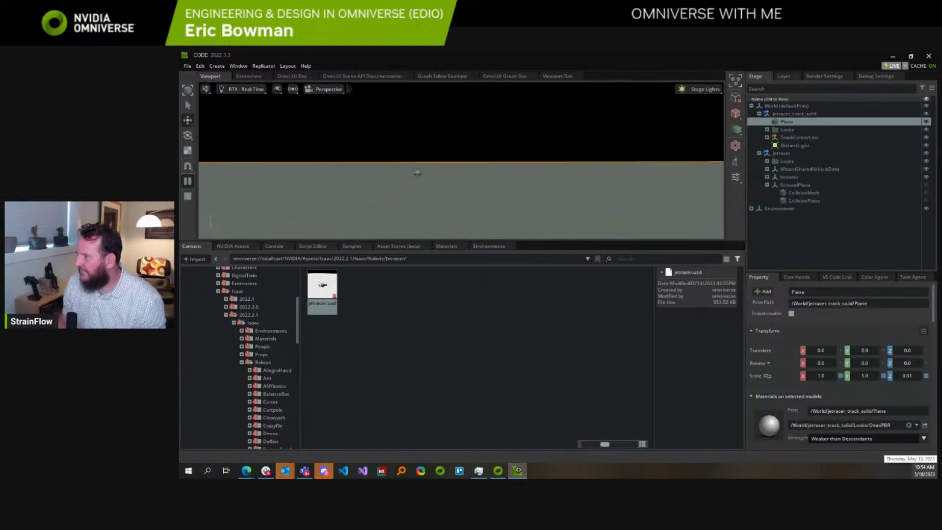
click(190, 194)
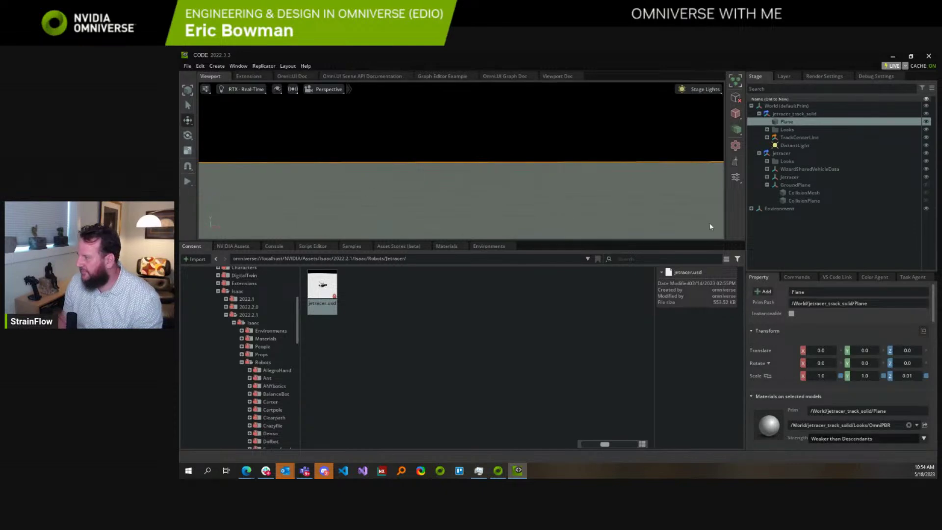
Step: Frame the jetracer robot up close, play the simulation briefly to check its wheels against the ground, and stop it
click(783, 153)
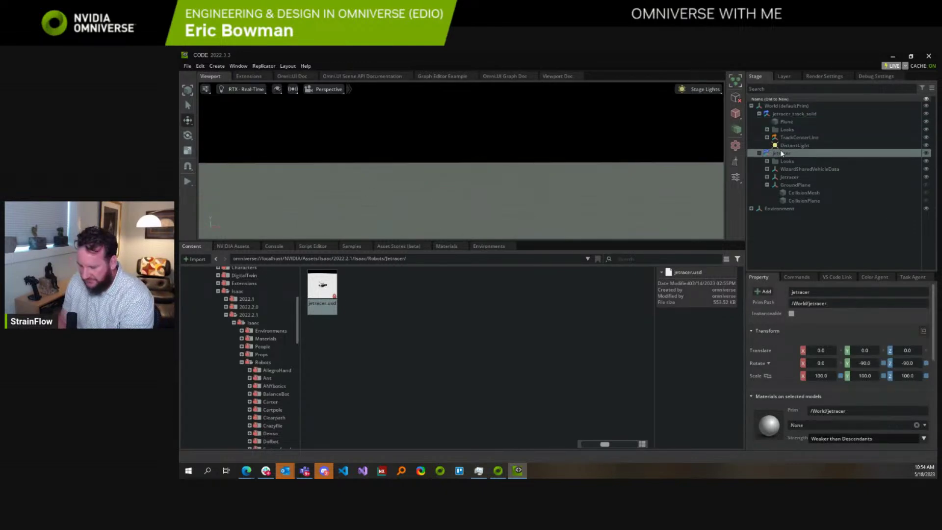
key(f)
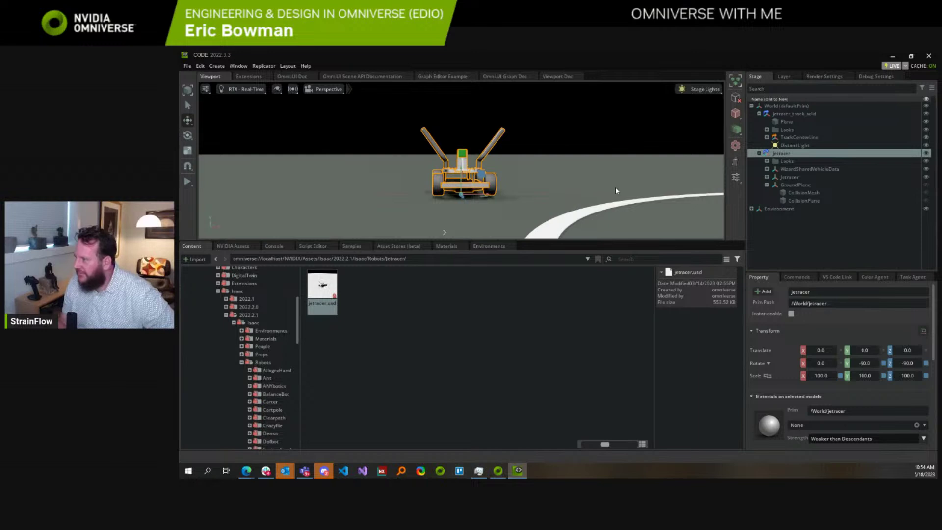
scroll(586, 202, down, 3)
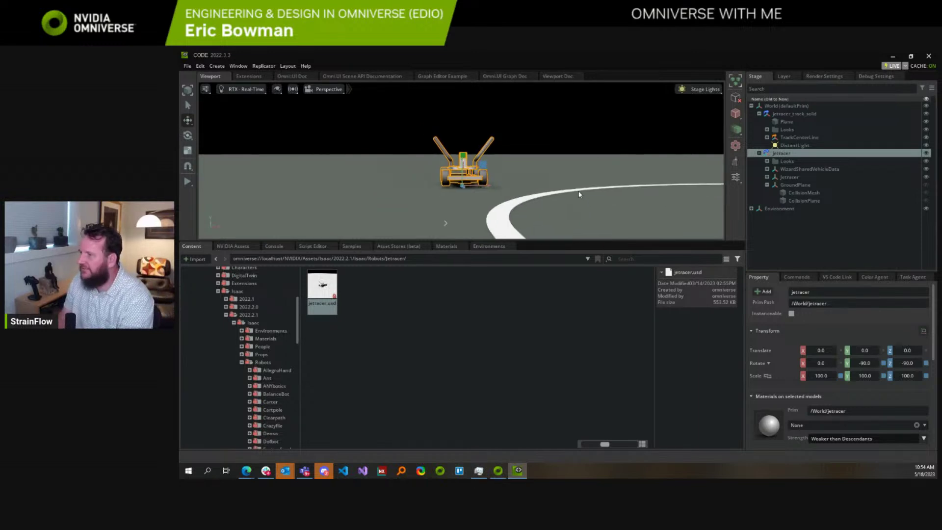
right_drag(581, 193, 559, 198)
key(d)
key(w)
key(a)
click(187, 181)
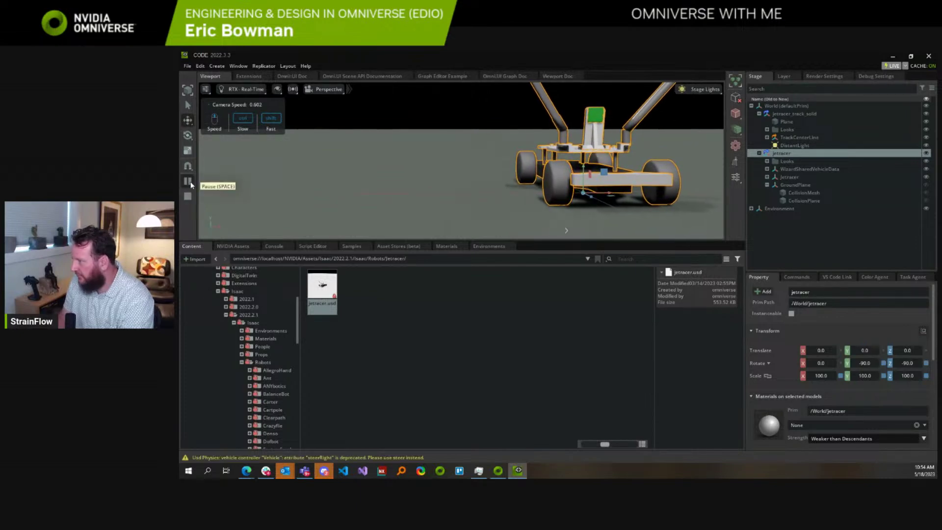
click(187, 198)
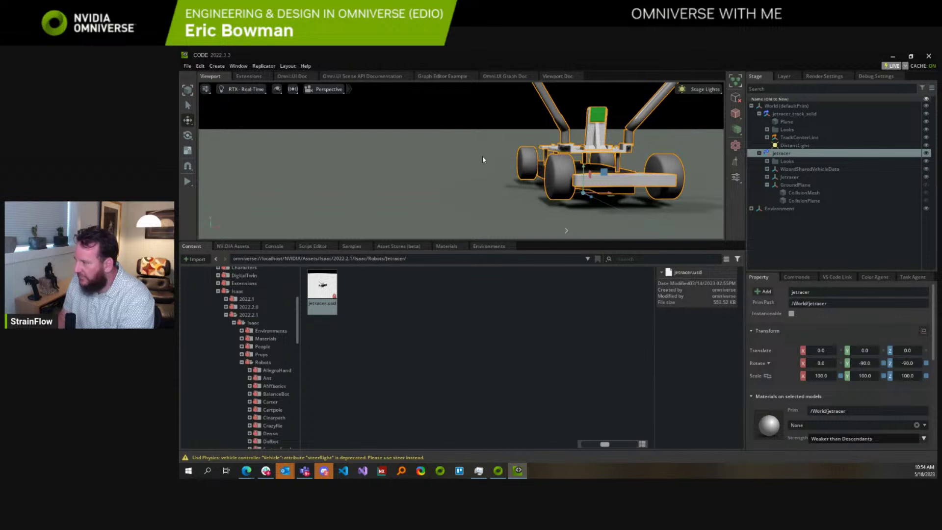
Step: Expand the WizardSharedVehicleData and Jetracer prims under the robot and look through their children
right_drag(449, 180, 503, 174)
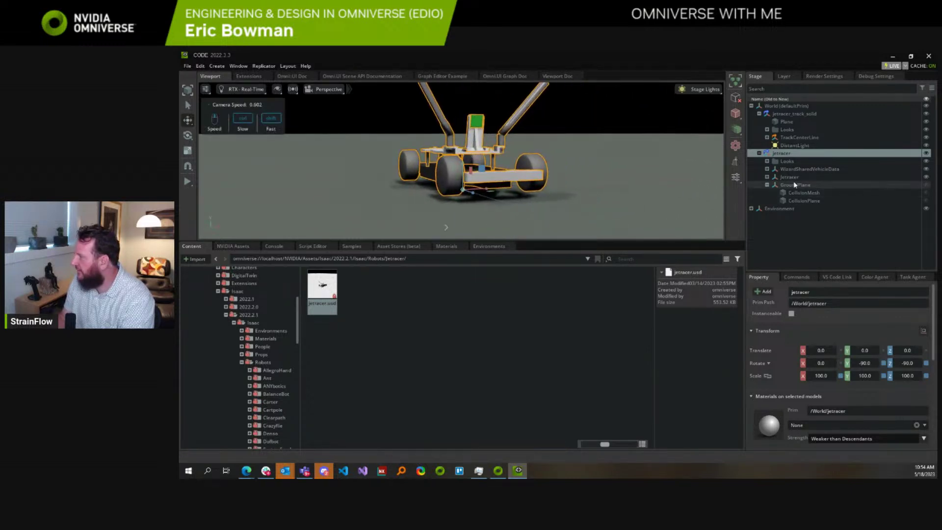
click(767, 169)
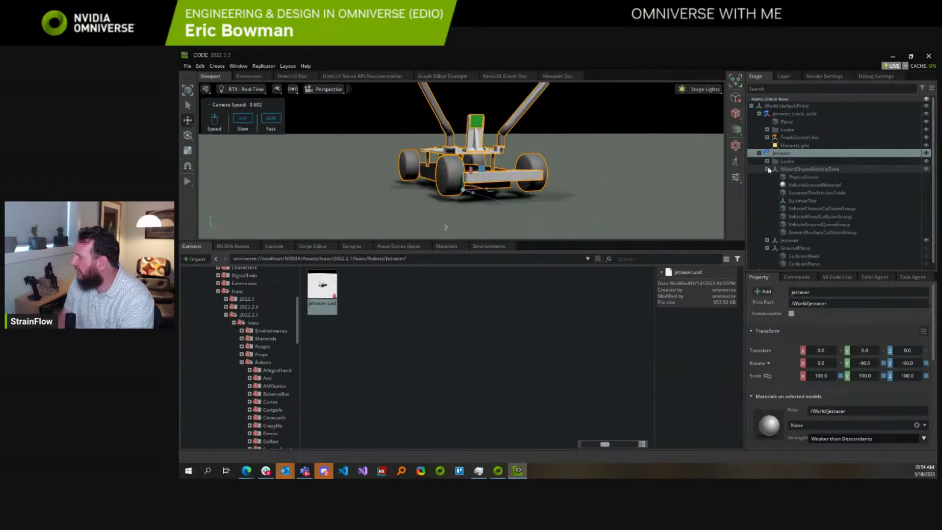
click(767, 240)
scroll(768, 240, down, 3)
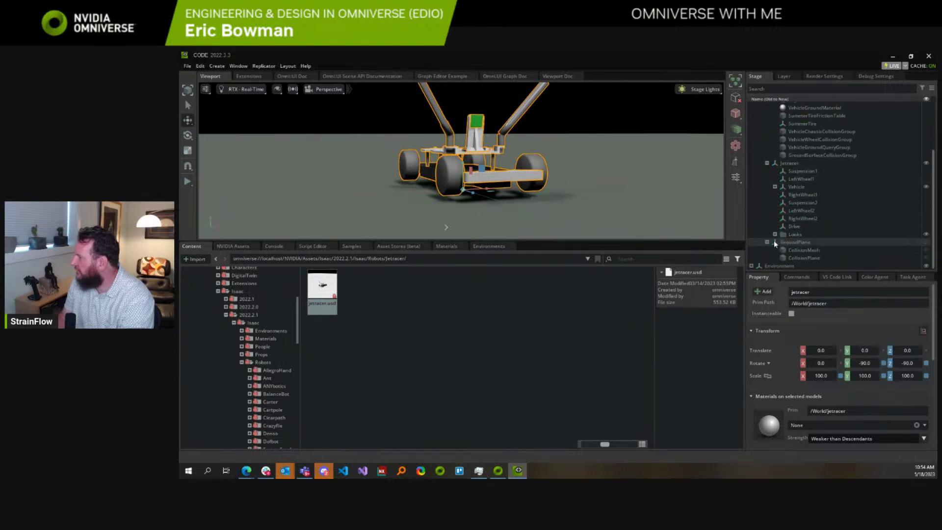
scroll(773, 241, up, 3)
Step: Filter the stage tree by Cameras to look for a robot camera, remove the filter, and collapse the robot's child prims
click(924, 89)
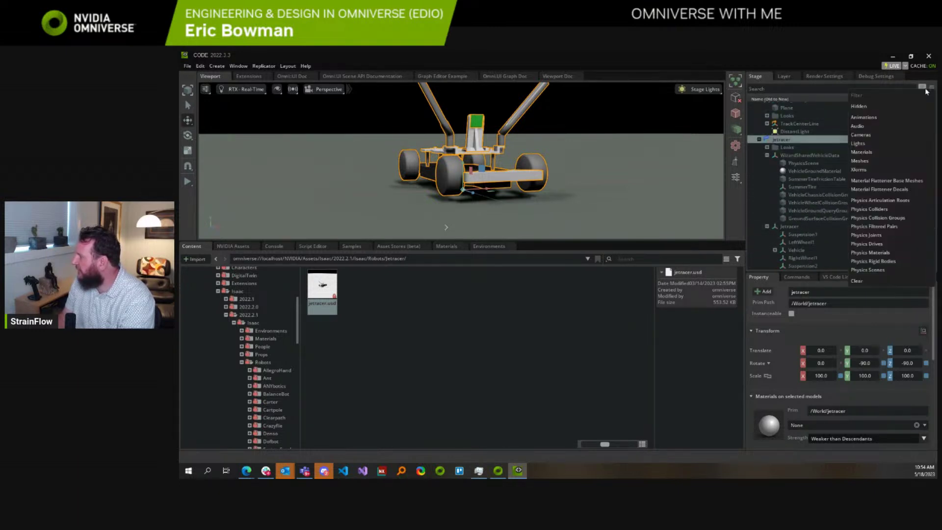
click(866, 135)
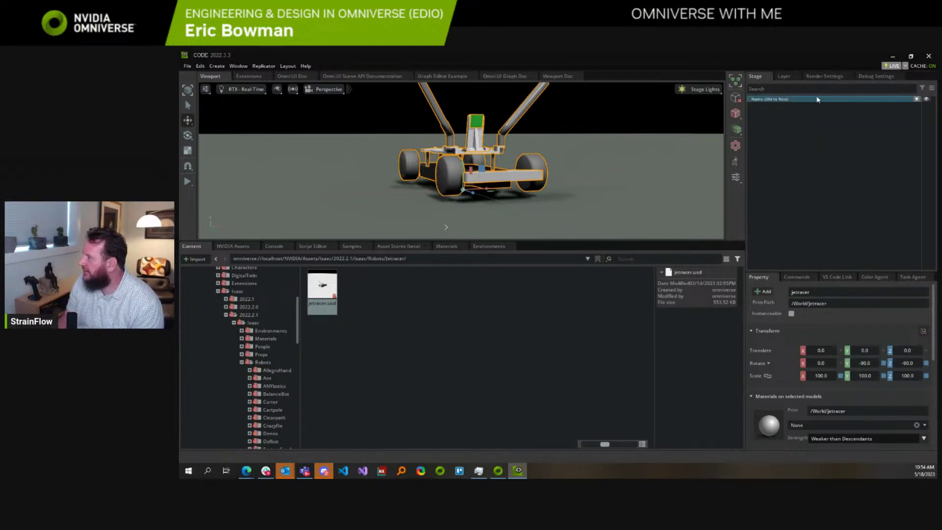
click(922, 89)
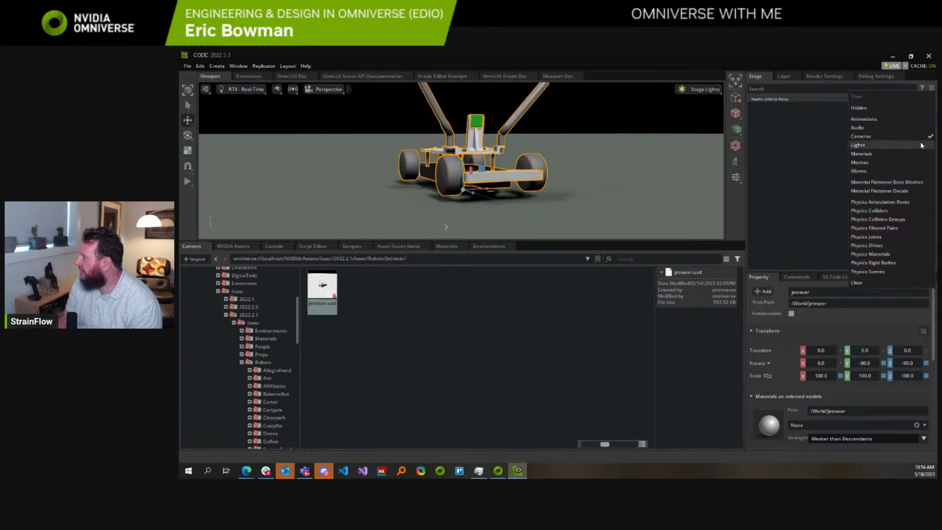
click(861, 136)
click(767, 169)
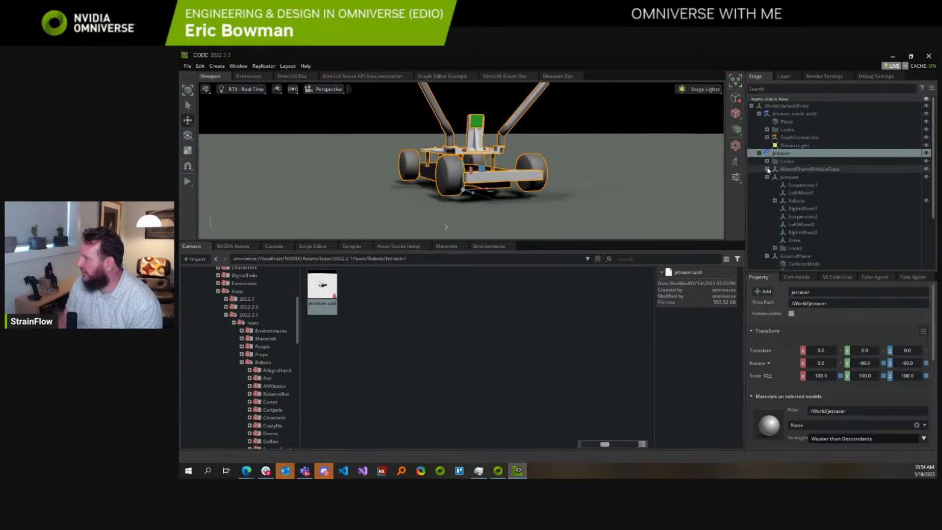
click(767, 177)
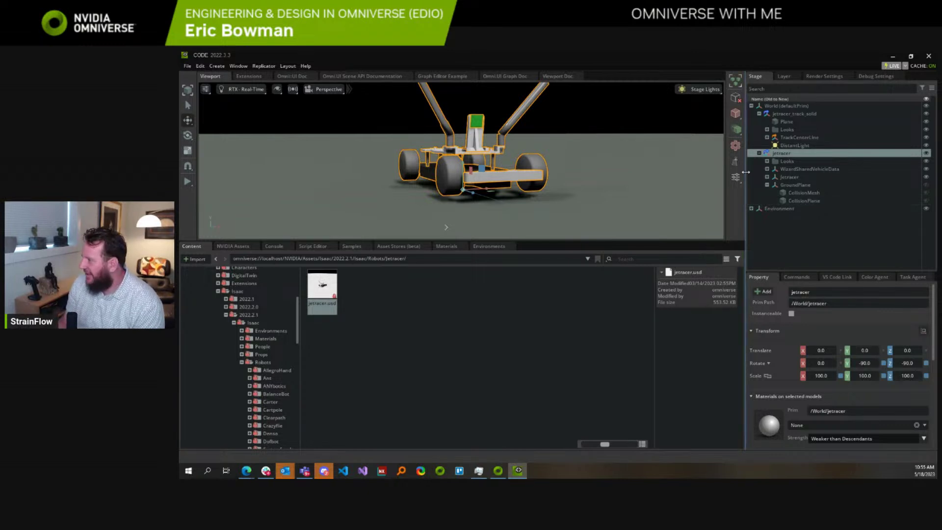
click(768, 185)
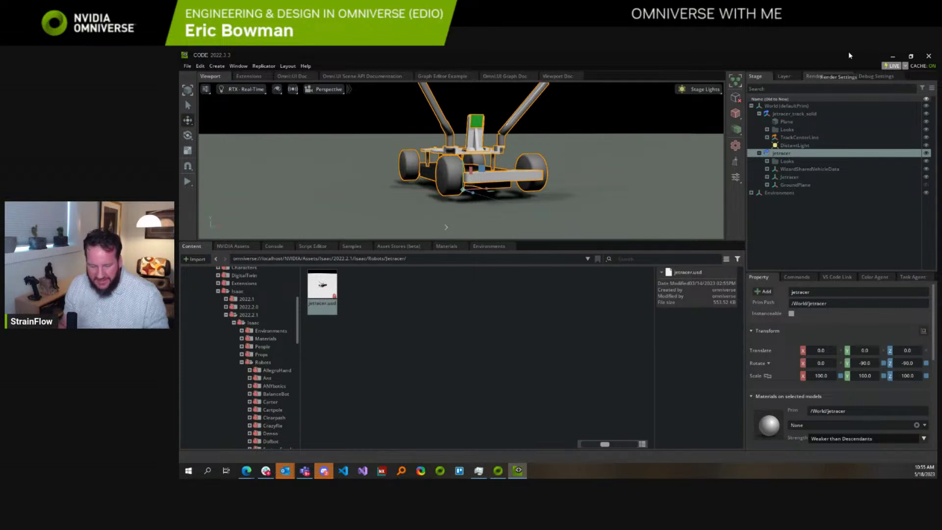
Step: Expand the robot's Jetracer and Vehicle prims and select the Drive prim to inspect its physics properties
click(767, 177)
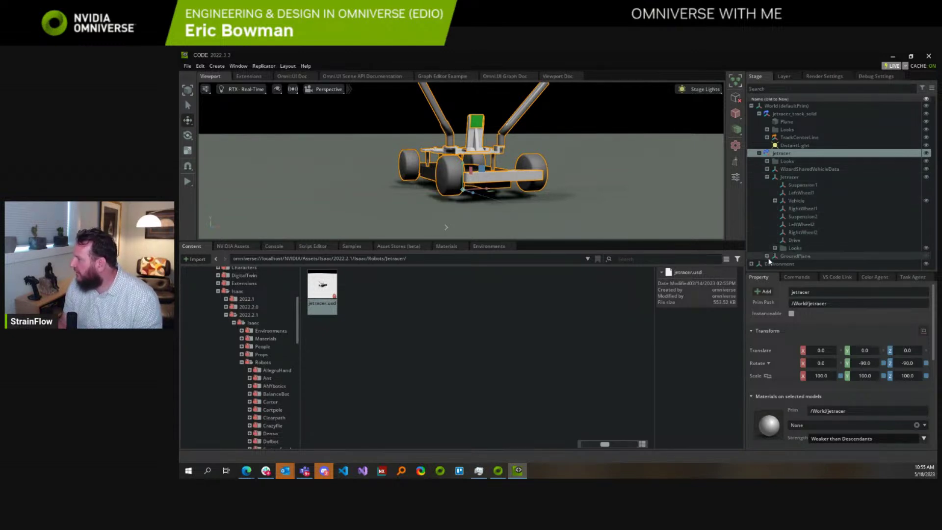
click(775, 201)
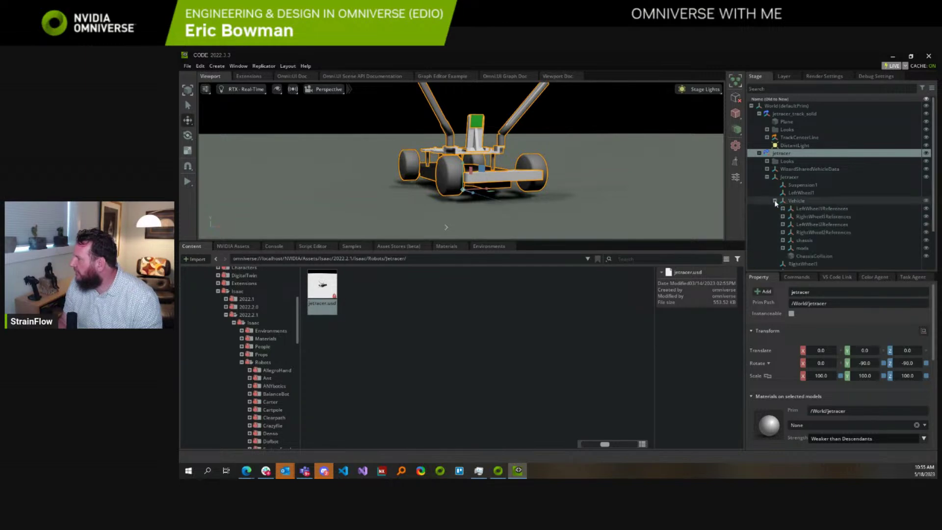
scroll(780, 206, down, 2)
scroll(806, 220, down, 2)
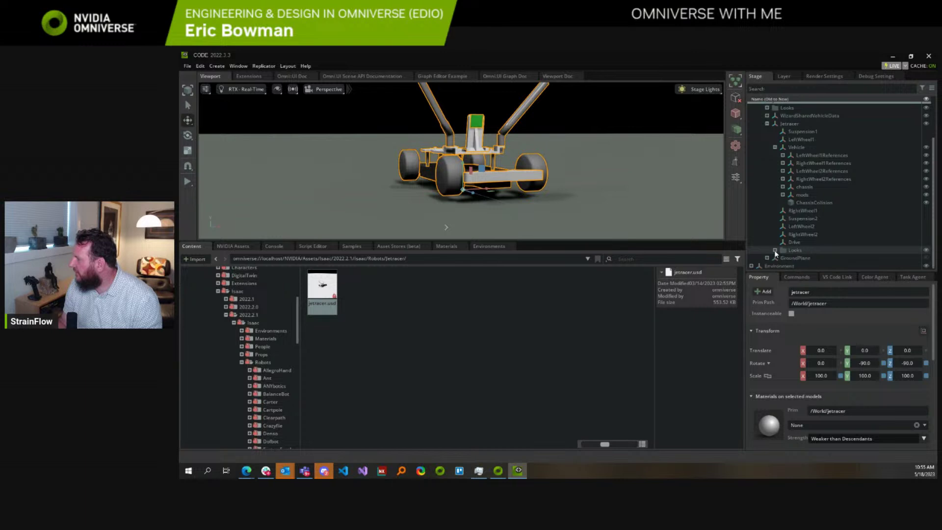
click(790, 243)
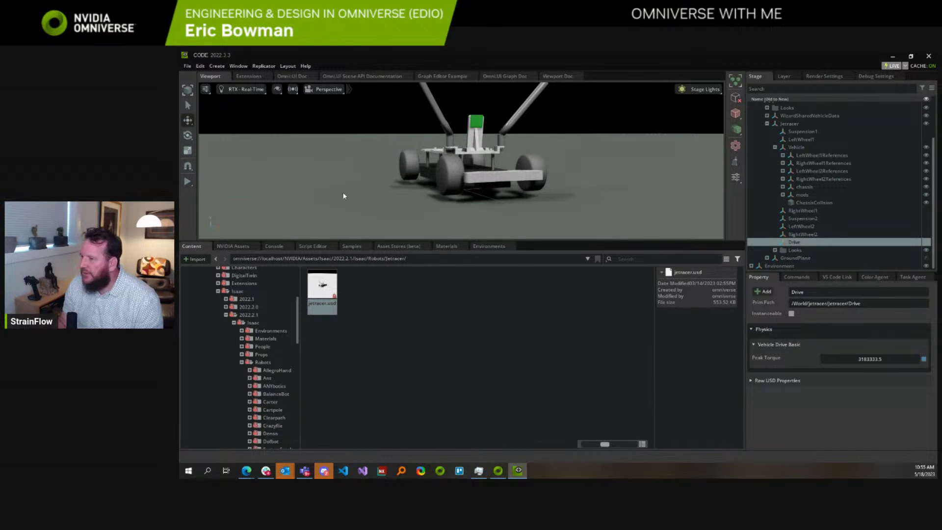
Step: Open the Physics Demo Scenes and expand the Vehicles category to browse its vehicle setup demos
click(217, 66)
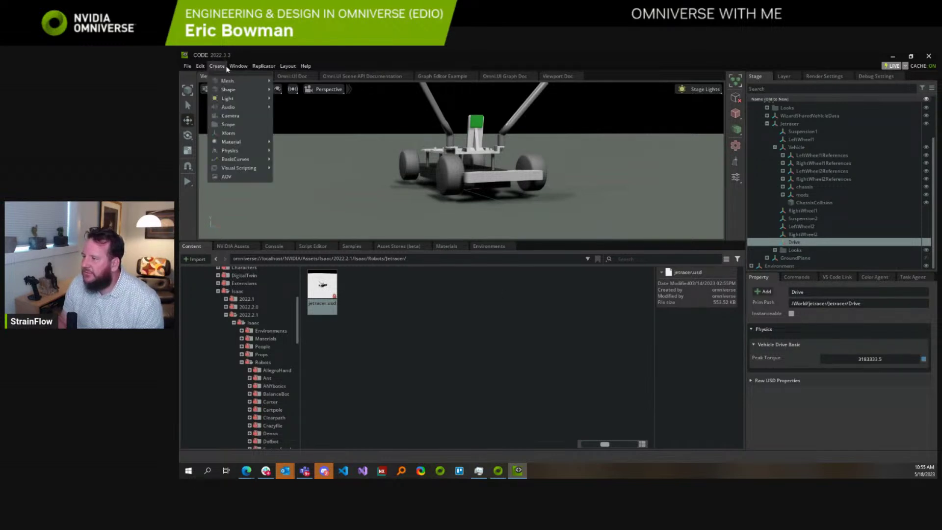
mouse_move(236, 68)
mouse_move(271, 117)
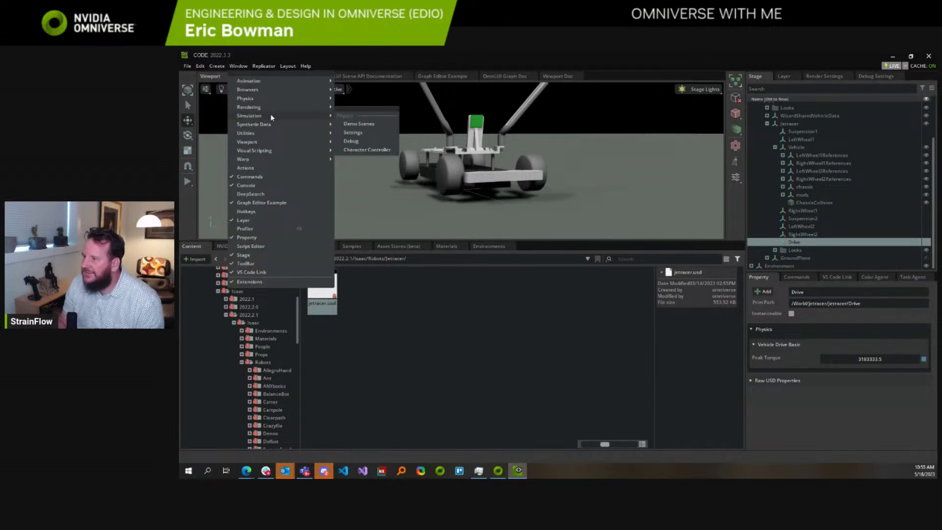
click(359, 124)
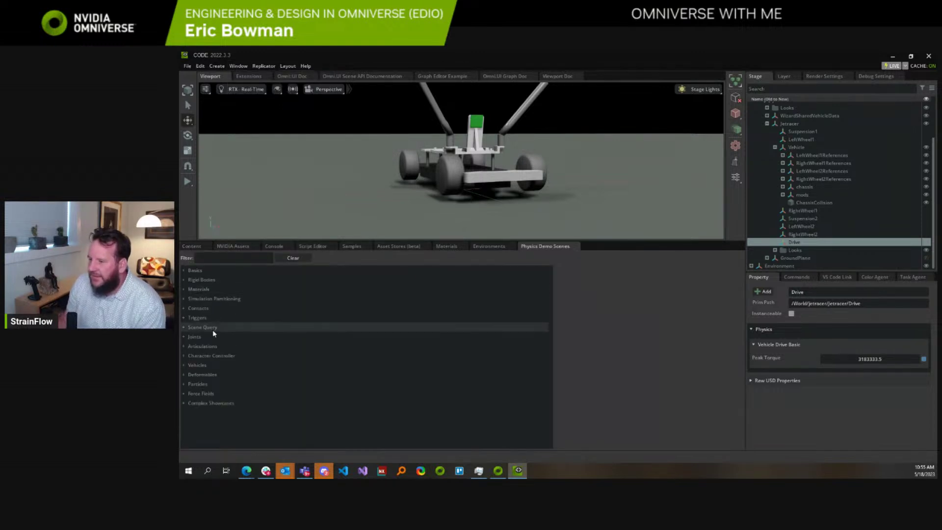
click(181, 365)
click(182, 365)
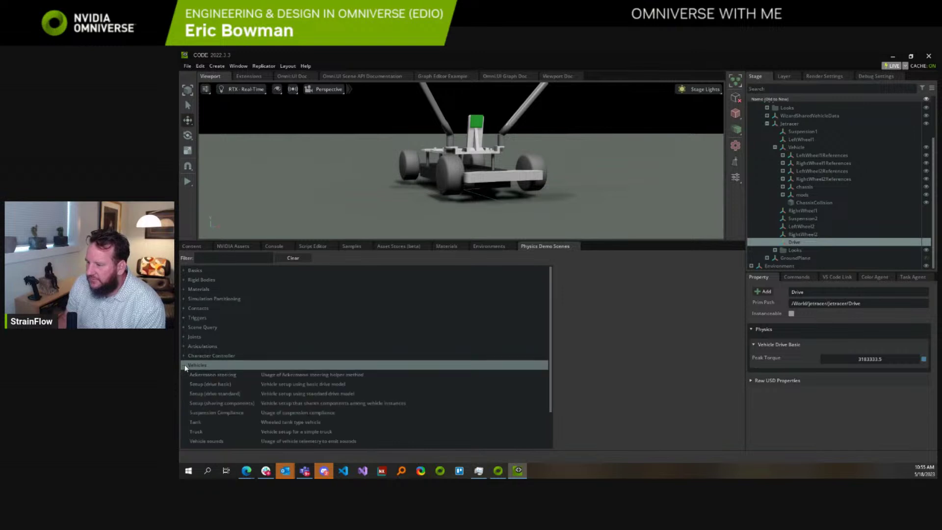
scroll(235, 354, down, 1)
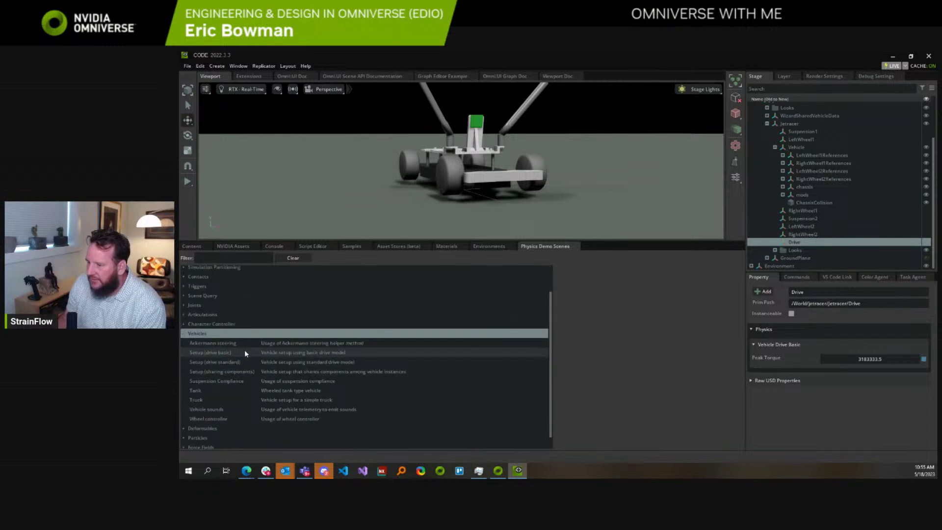
Step: Load the Setup (drive standard) vehicle demo scene, discarding the unsaved changes to the current stage
double_click(229, 365)
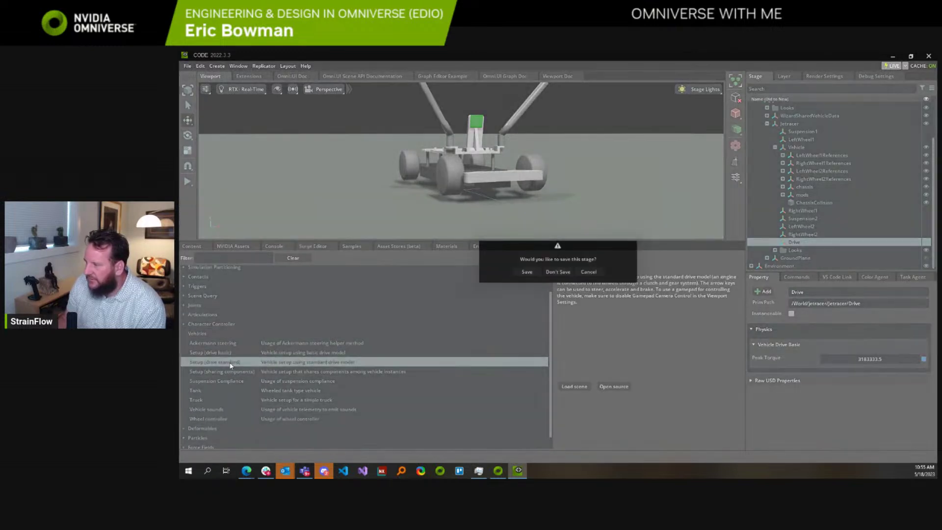
click(589, 272)
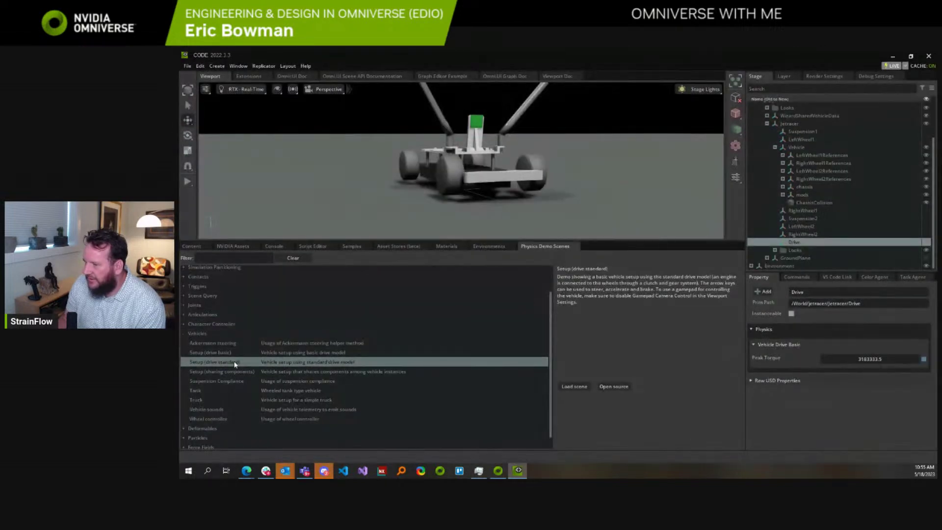
click(581, 388)
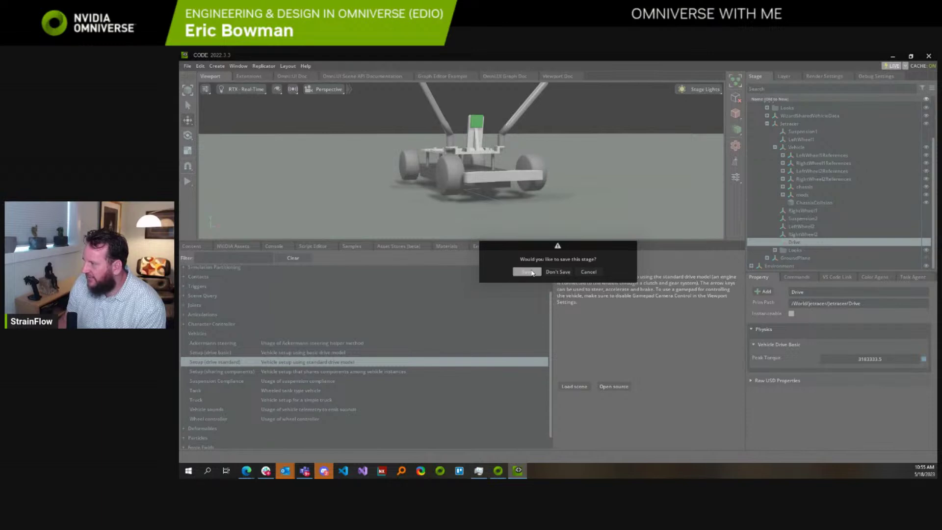
click(527, 272)
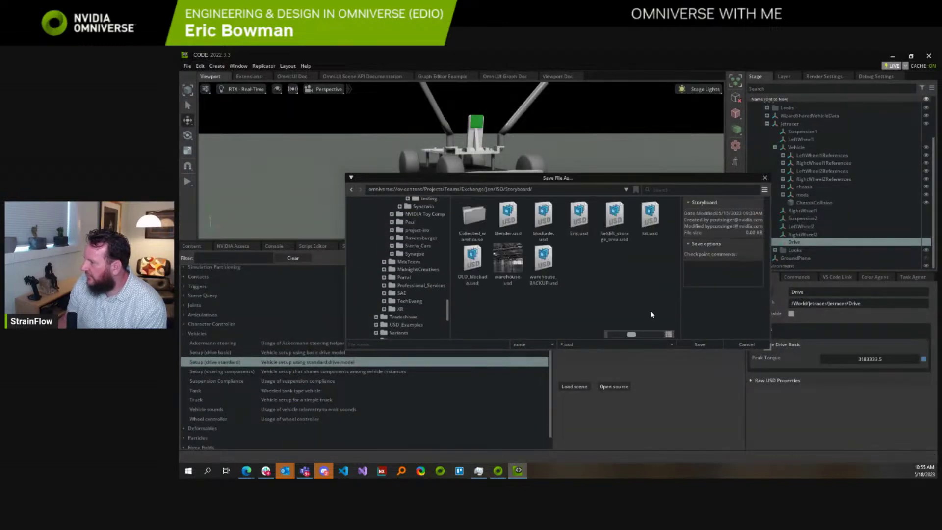
click(747, 344)
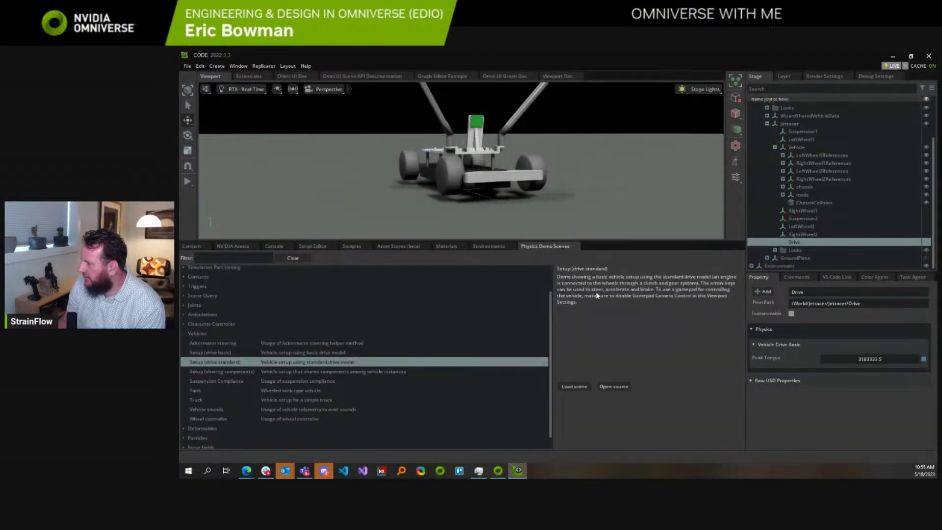
click(575, 387)
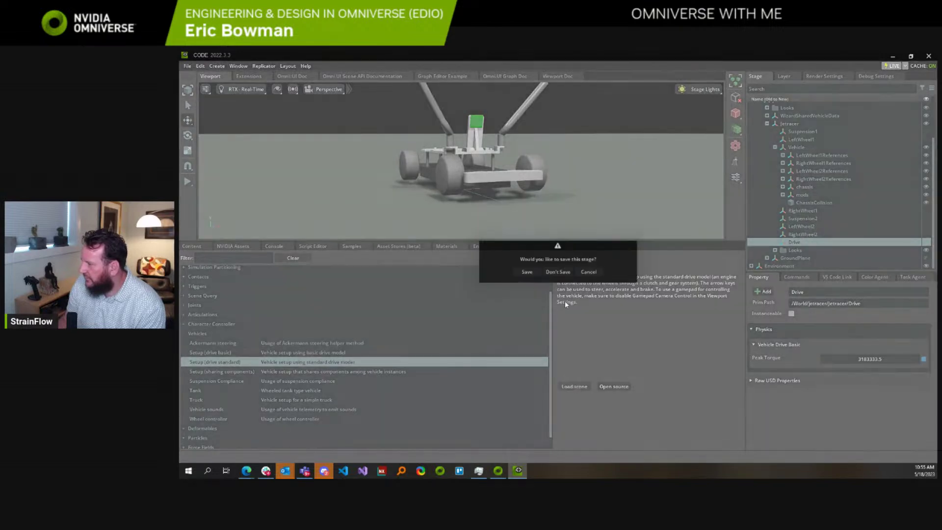
click(559, 272)
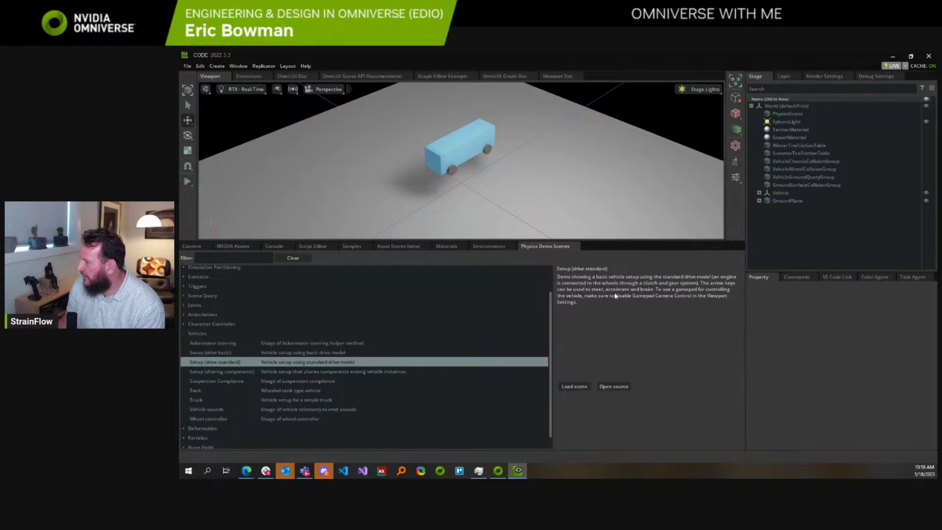
Step: Turn off Gamepad Camera Control in the viewport's navigation settings
click(207, 89)
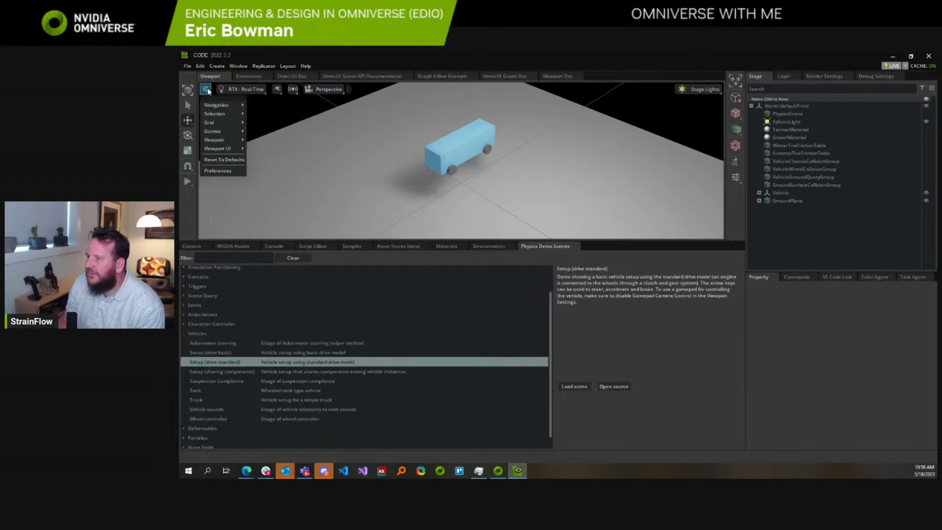
mouse_move(219, 142)
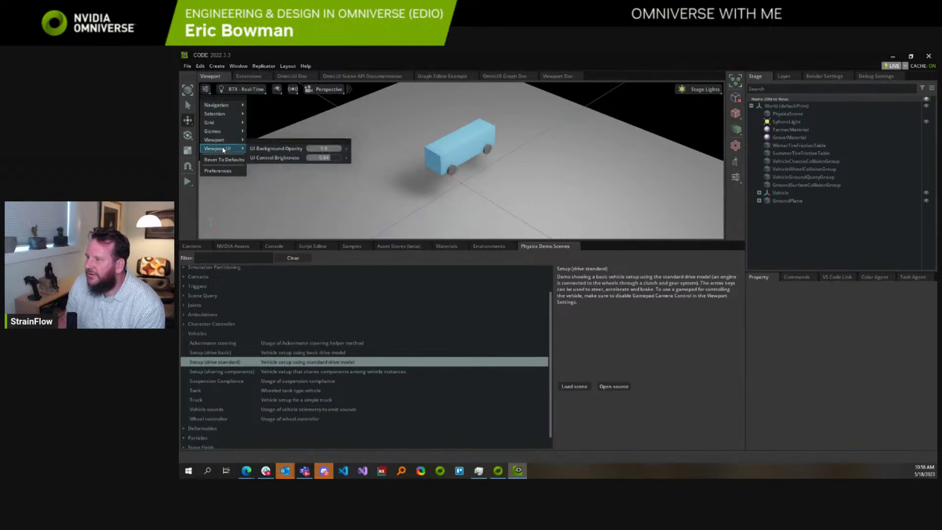
mouse_move(223, 109)
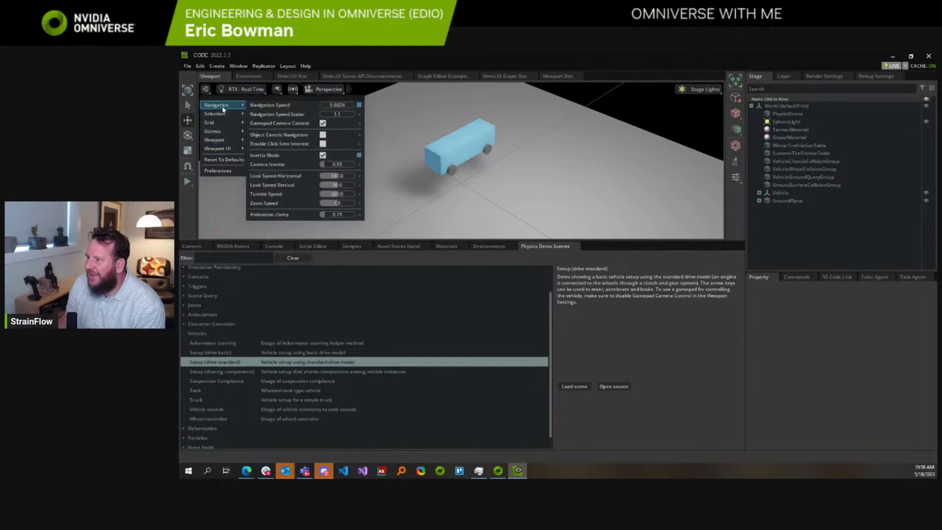
click(322, 124)
click(648, 349)
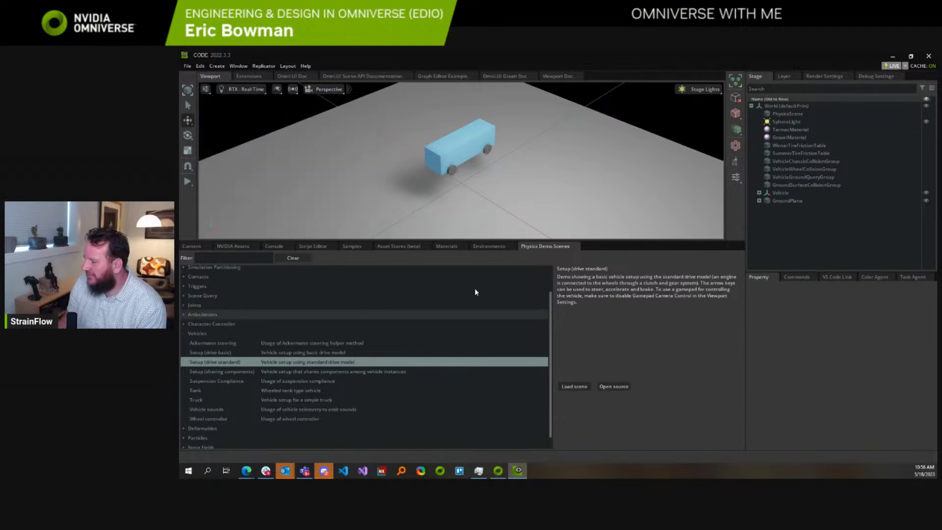
Step: Start the simulation and test driving the blue demo vehicle forward and in reverse
click(188, 181)
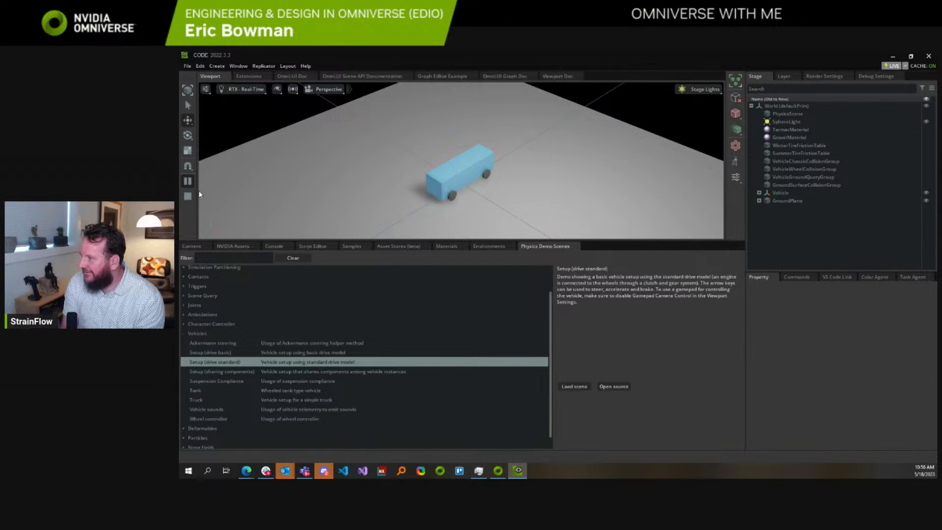
key(Up)
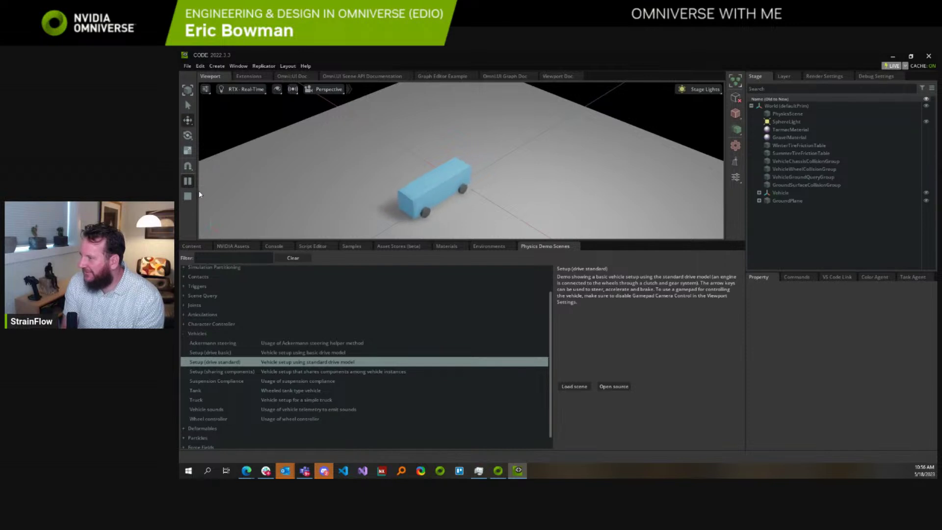
key(Up)
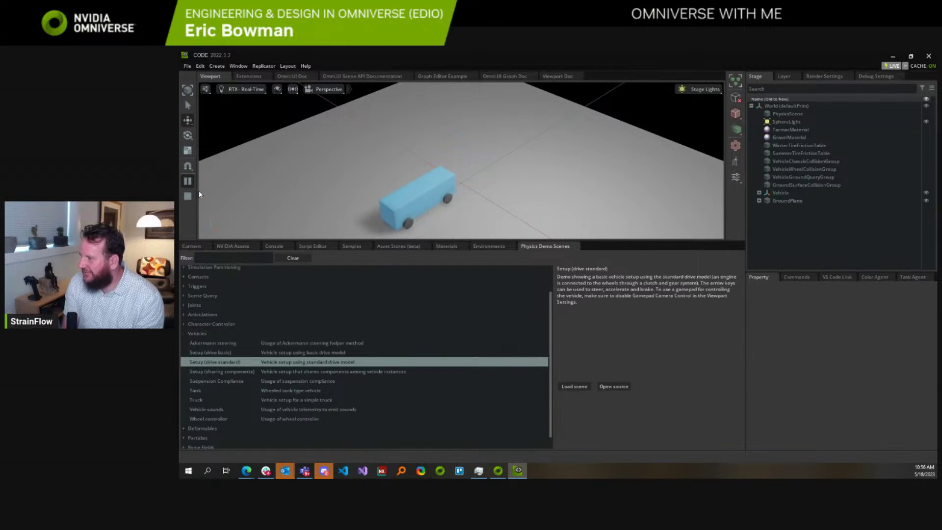
key(Down)
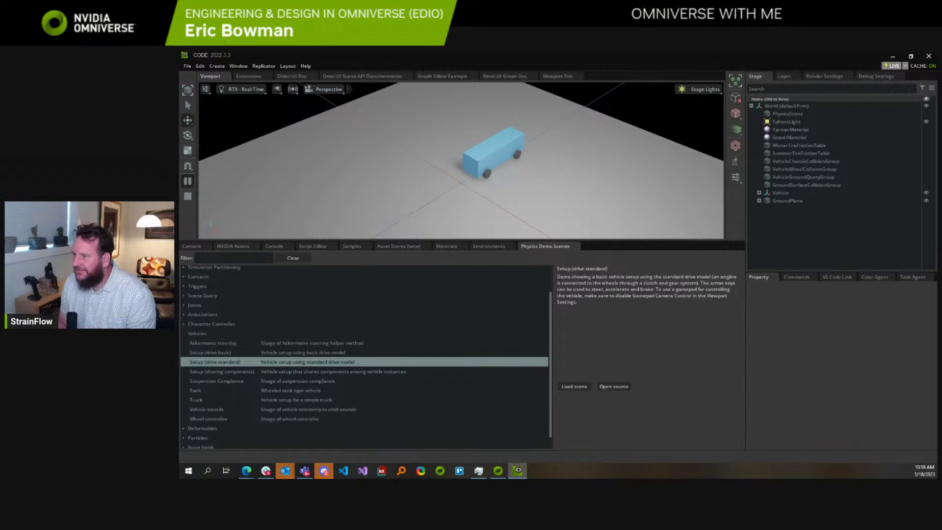
Step: Open the original jetracer.usd from the Isaac Robots folder without saving the demo stage
click(192, 245)
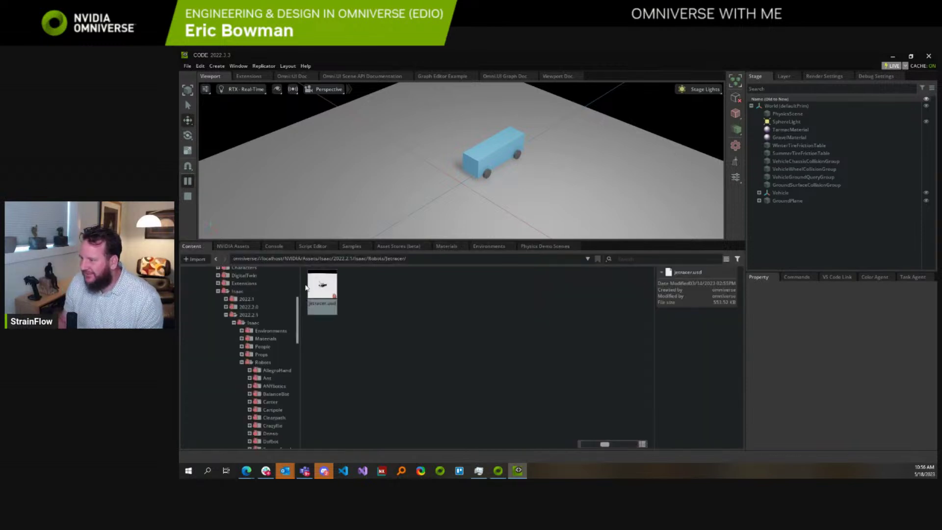
double_click(326, 297)
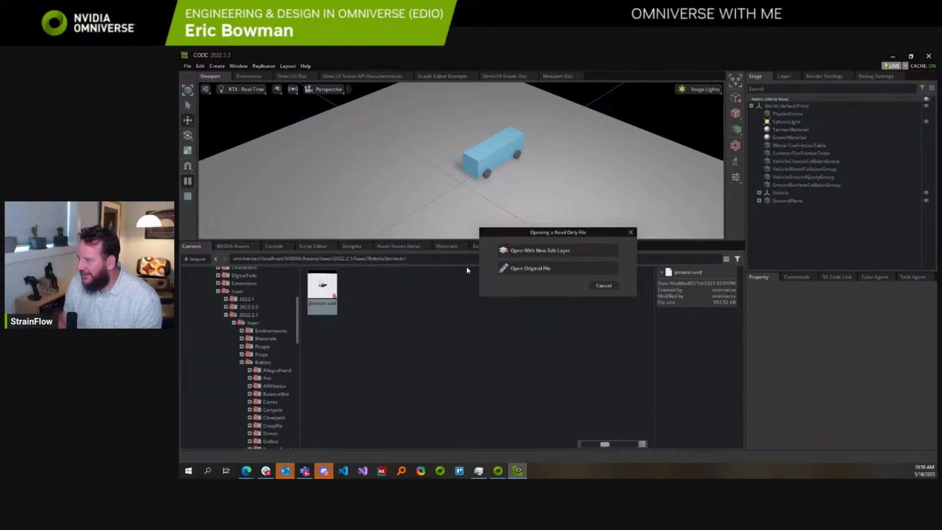
click(602, 285)
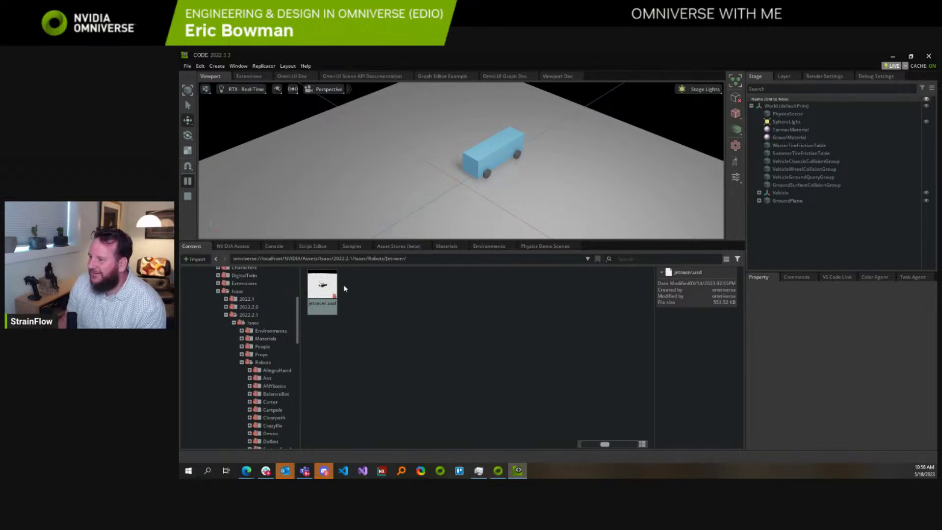
double_click(322, 289)
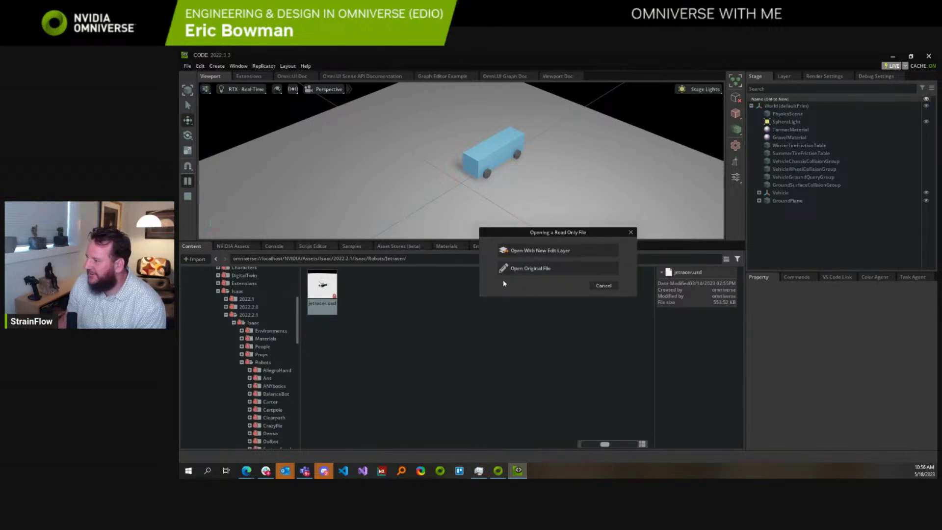
click(549, 267)
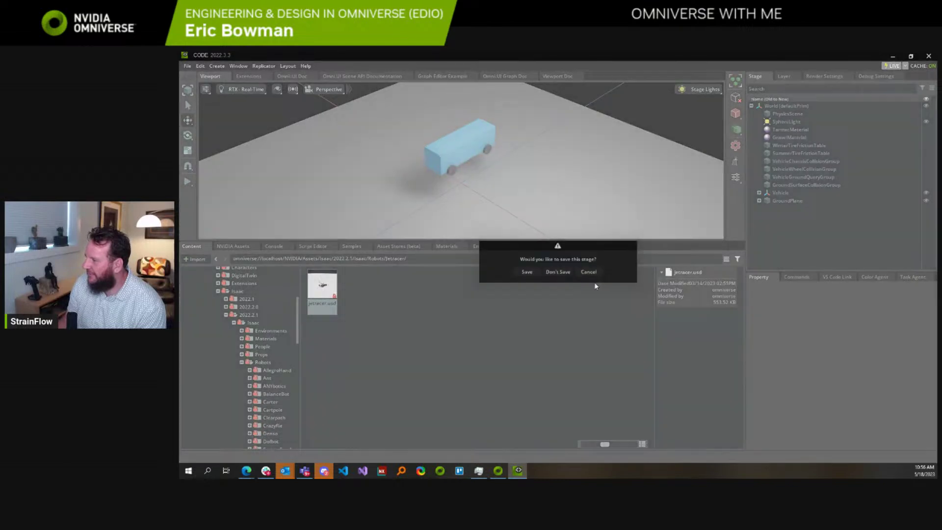
click(559, 272)
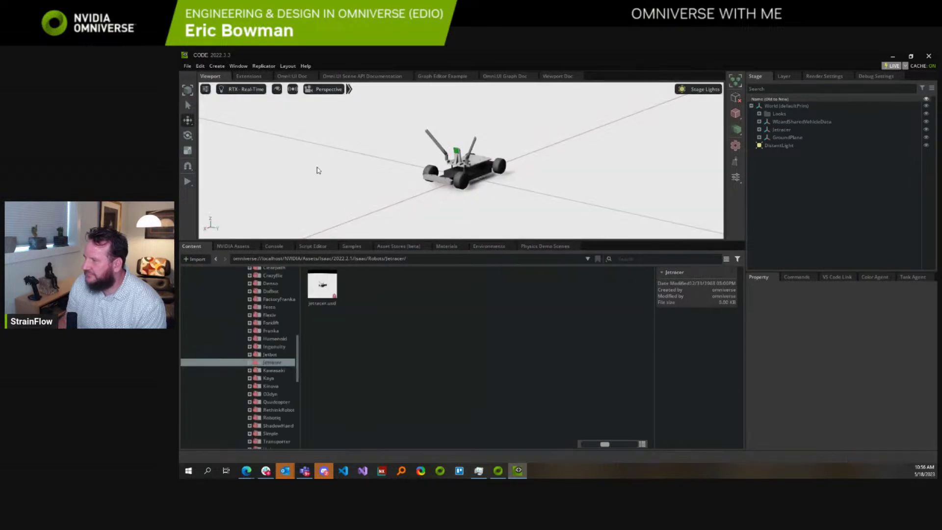
Step: Run the JetRacer stage's simulation briefly, stop it, and select the World prim to inspect its properties
click(187, 182)
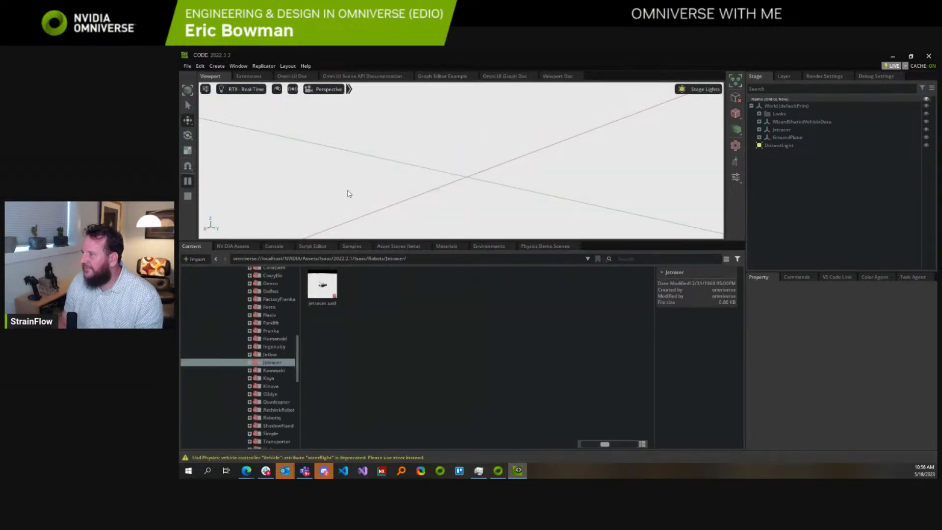
click(187, 197)
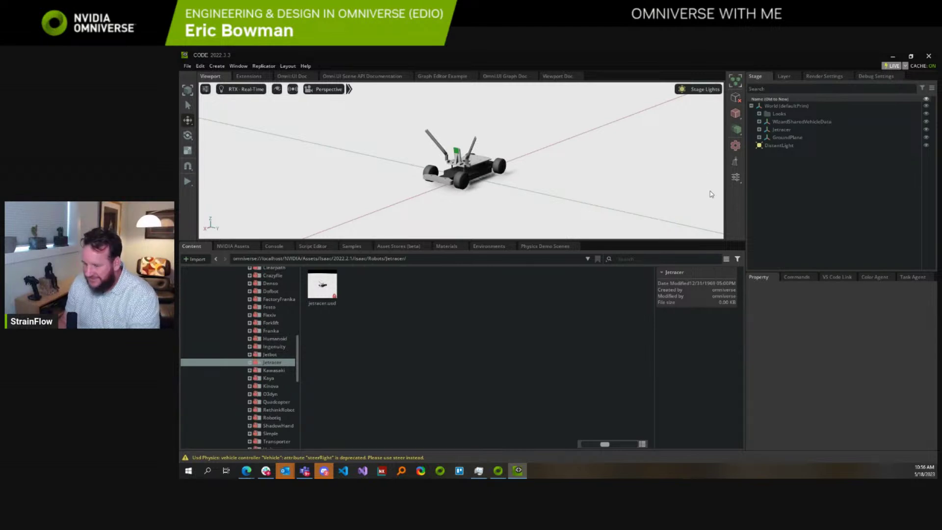
click(775, 107)
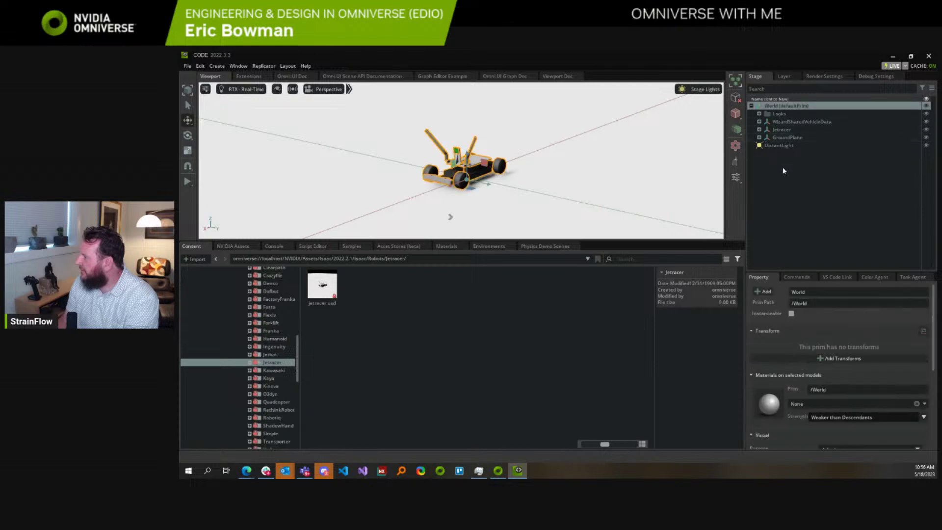
Step: Create a new empty stage without saving the JetRacer robot stage
click(187, 65)
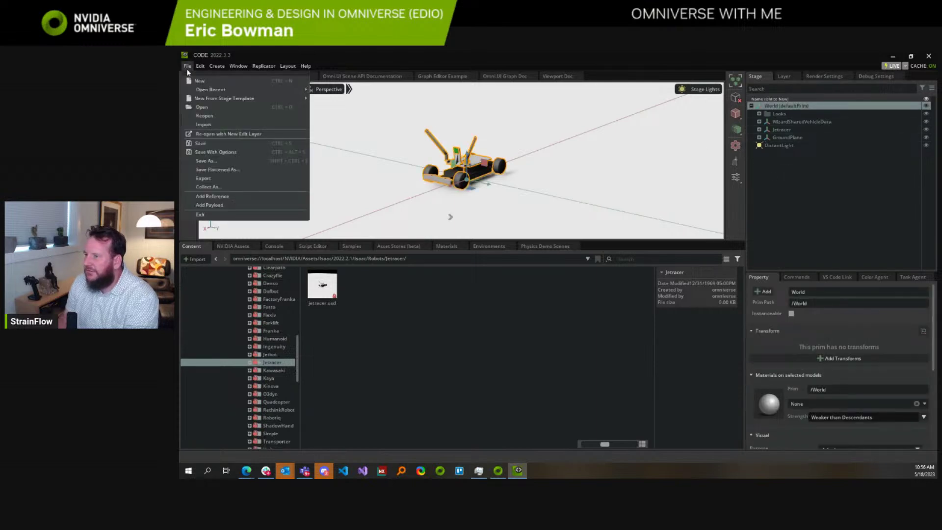
click(196, 79)
click(560, 272)
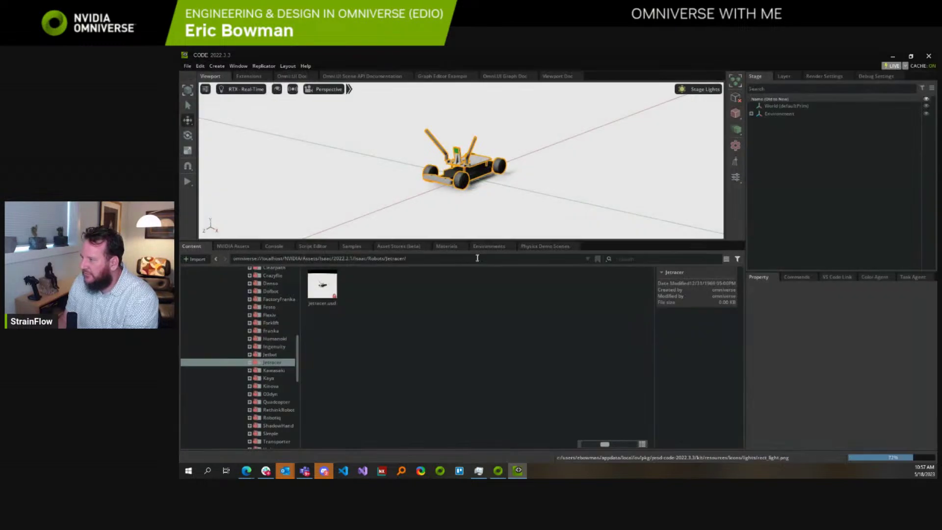
Step: Add jetracer_track_solid.usd from the Isaac 2022.2.1 Environments/Jetracer folder to the new stage
click(358, 260)
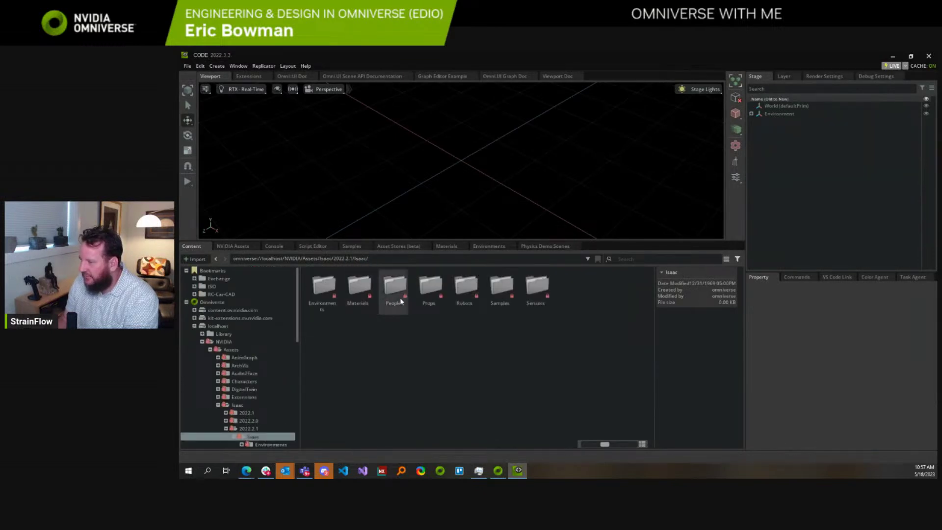
double_click(335, 287)
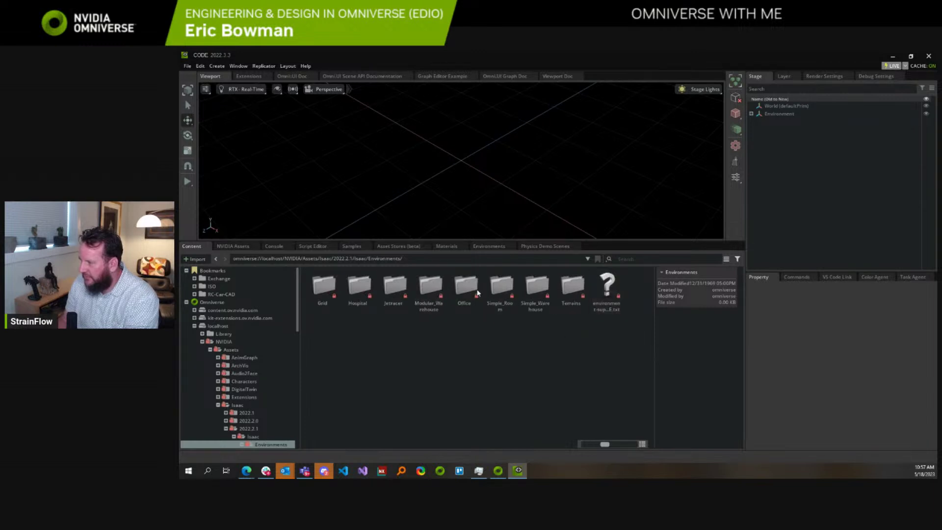
double_click(392, 290)
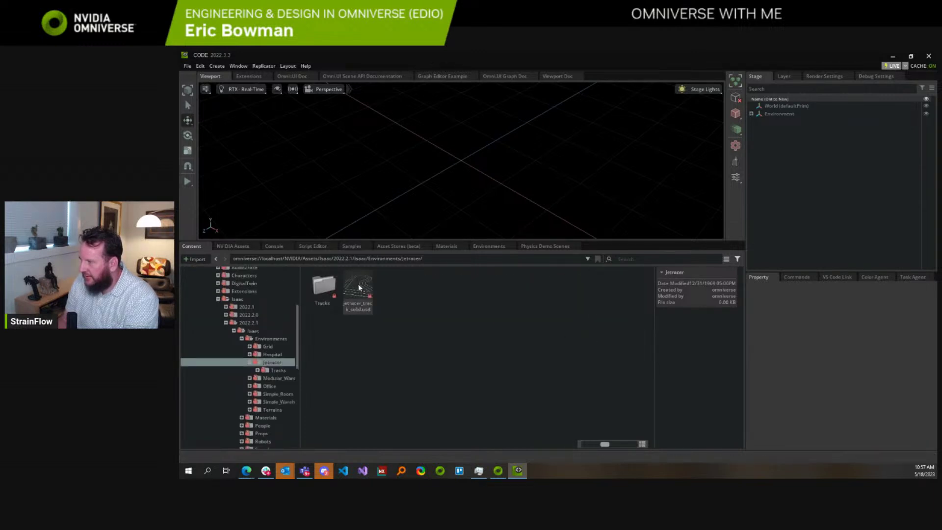
drag(358, 287, 448, 162)
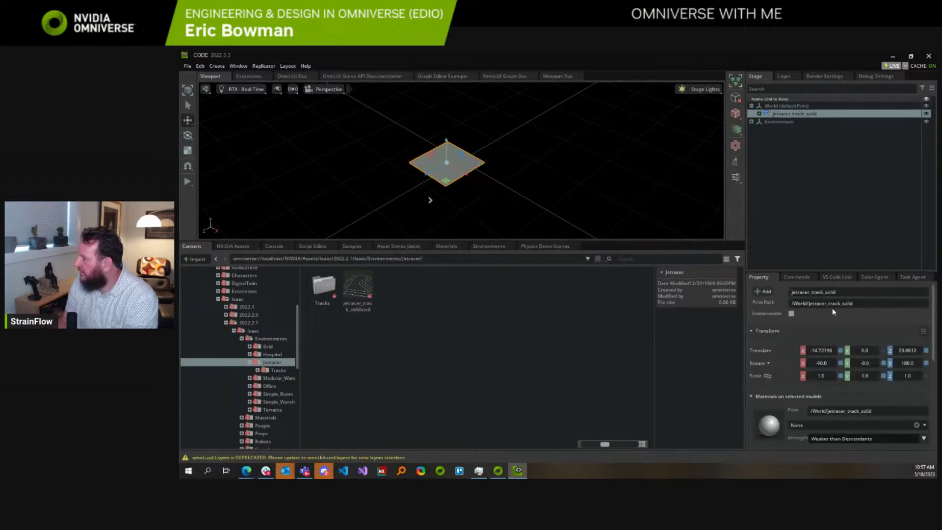
Step: Reset the track's X and Z translation to 0 and set its scale to 100 on all three axes
click(840, 350)
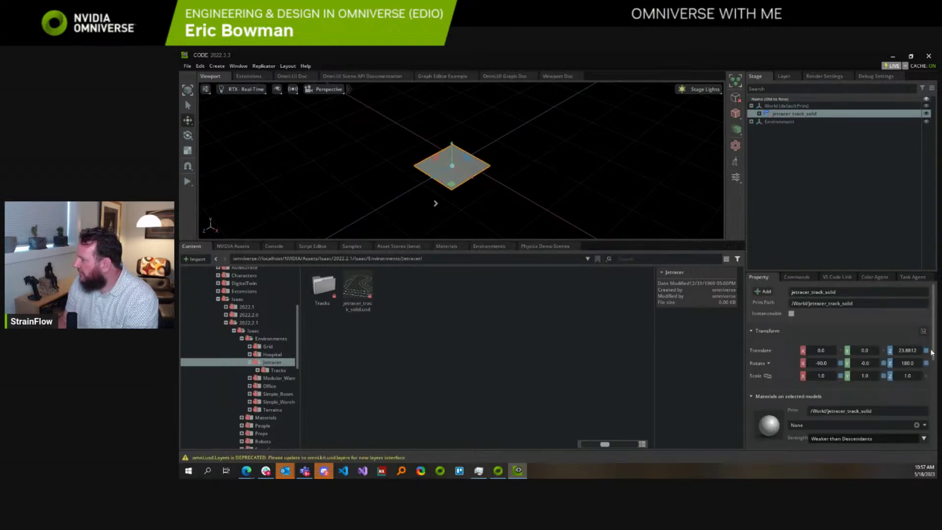
click(926, 351)
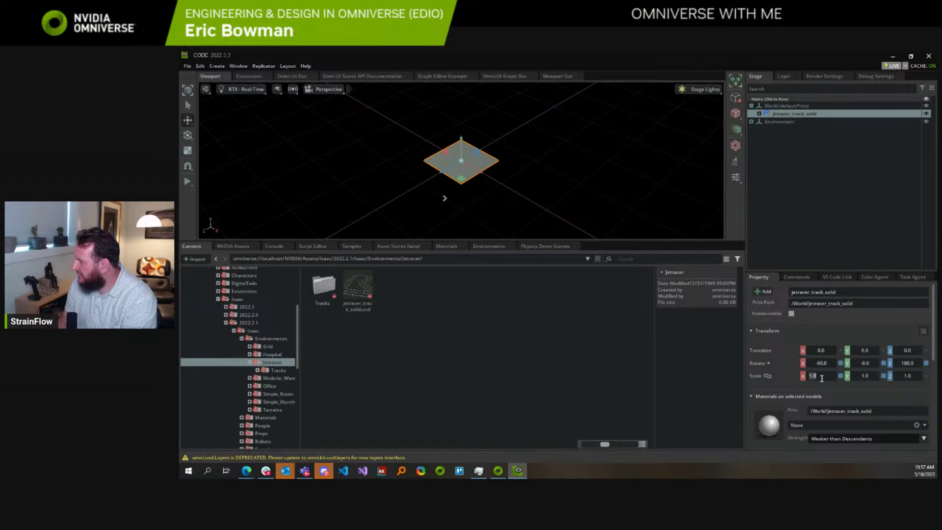
text(100)
key(Tab)
text(100)
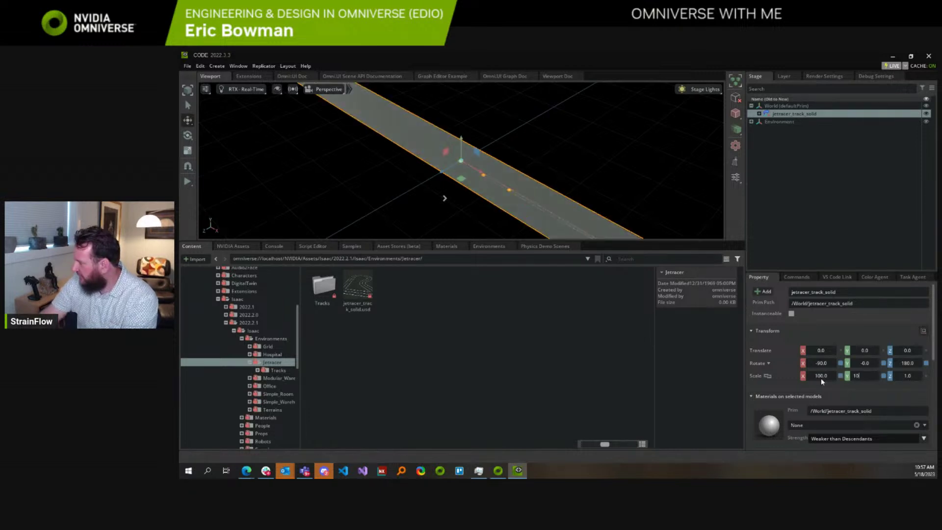
key(Tab)
text(100)
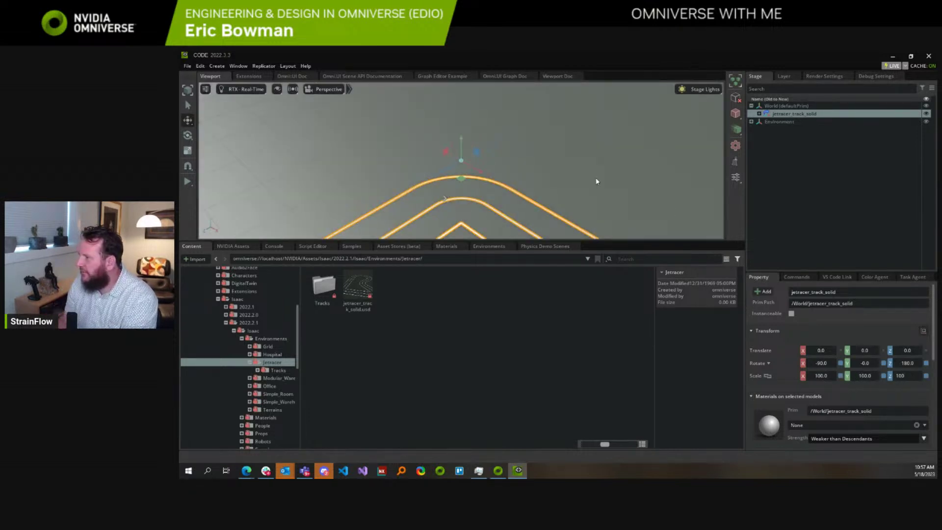
scroll(577, 194, down, 5)
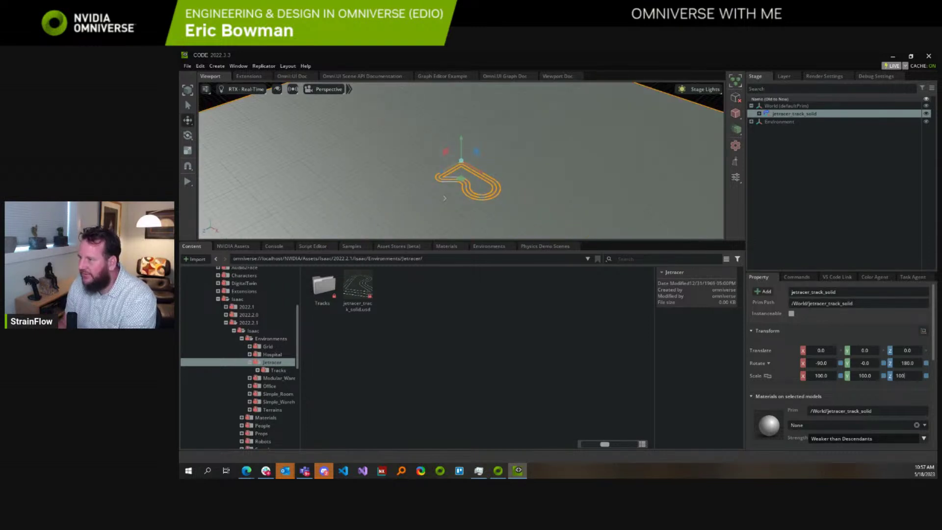
Step: Add jetracer.usd from the Isaac 2022.2.1 Robots/Jetracer folder to the stage
click(426, 344)
double_click(365, 259)
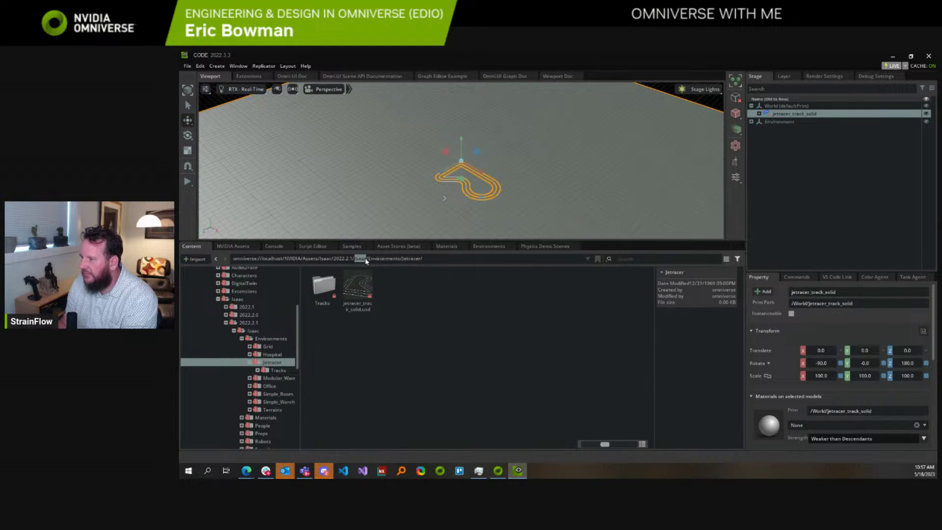
click(365, 259)
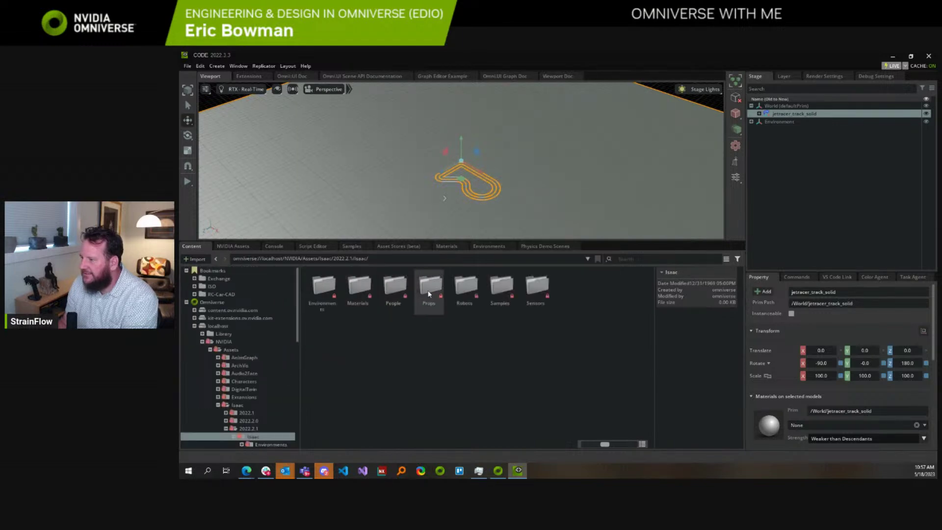
double_click(466, 286)
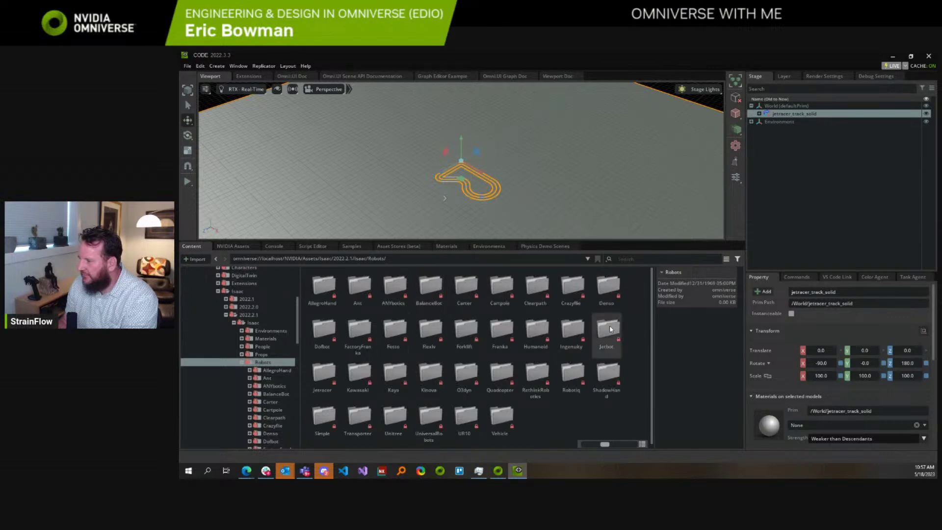
double_click(322, 376)
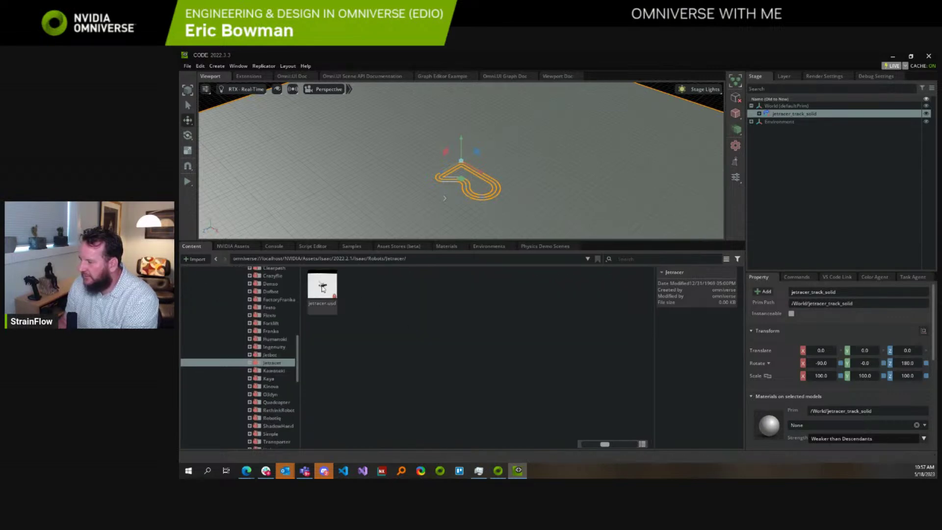
drag(323, 288, 394, 229)
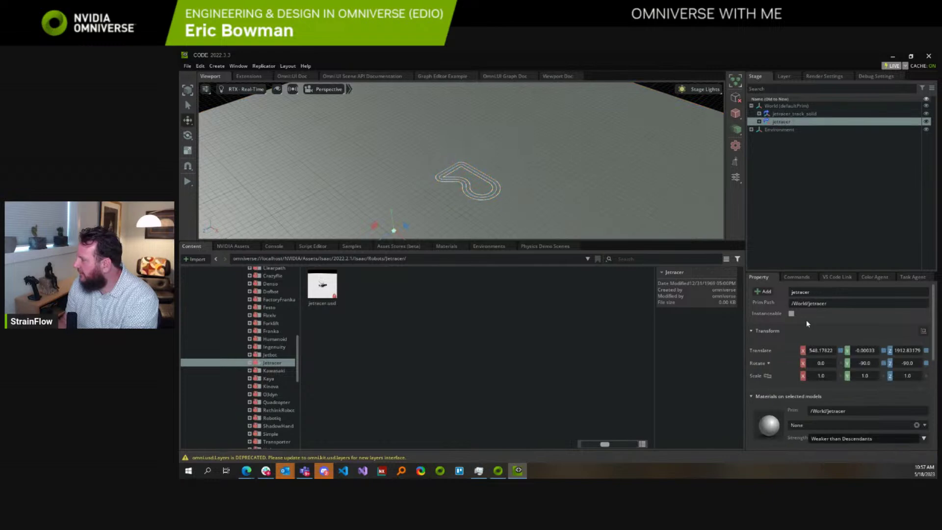
Step: Reset the JetRacer's X, Y and Z translation to 0 and set its scale to 100 on all three axes
click(841, 350)
click(884, 350)
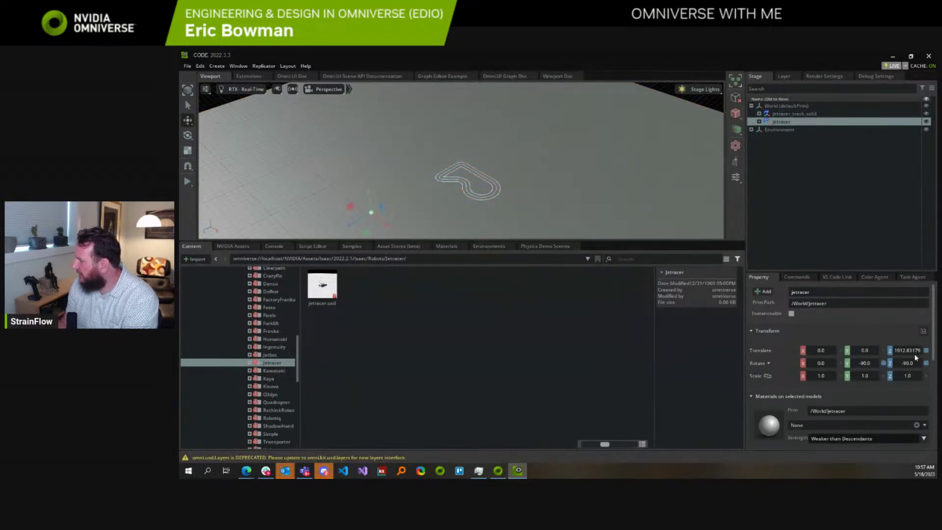
click(926, 350)
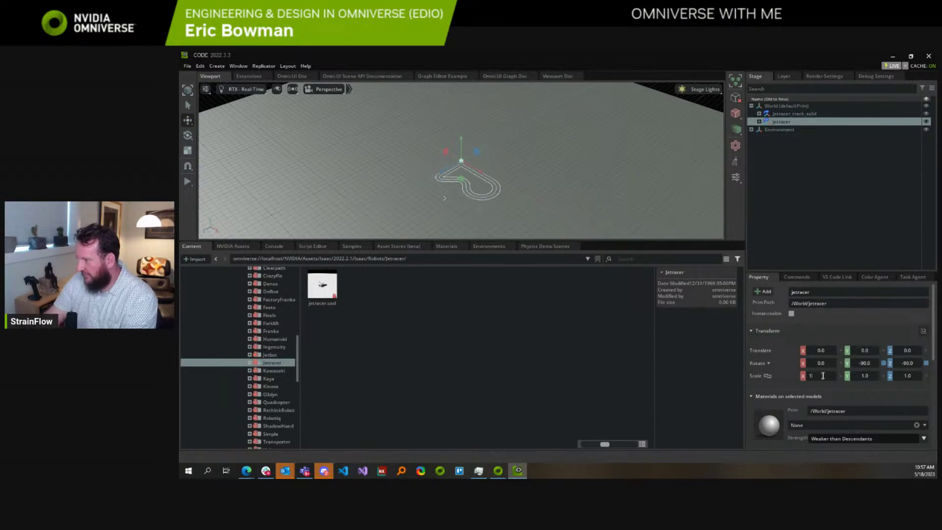
text(100100)
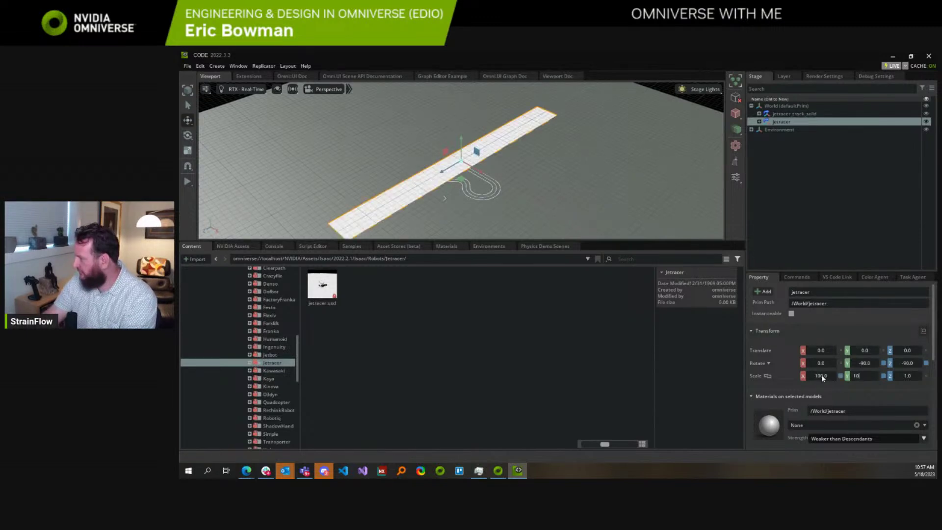
key(Tab)
text(100)
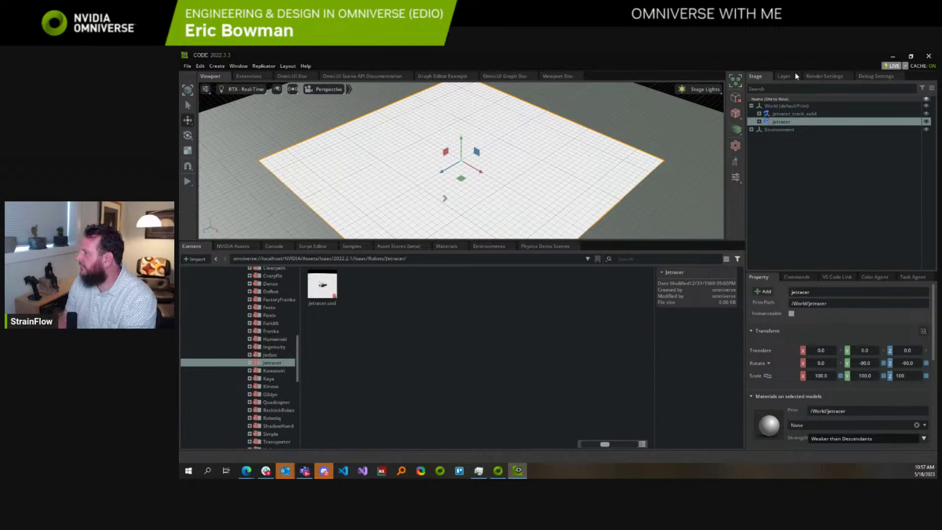
Step: Hide the GroundPlane prim inside the jetracer asset and frame the JetRacer in the viewport
click(760, 122)
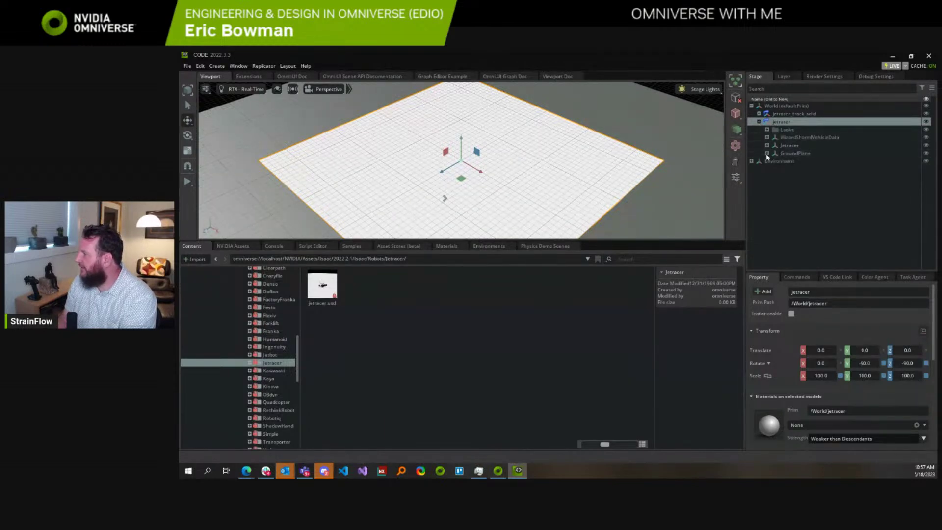
click(927, 154)
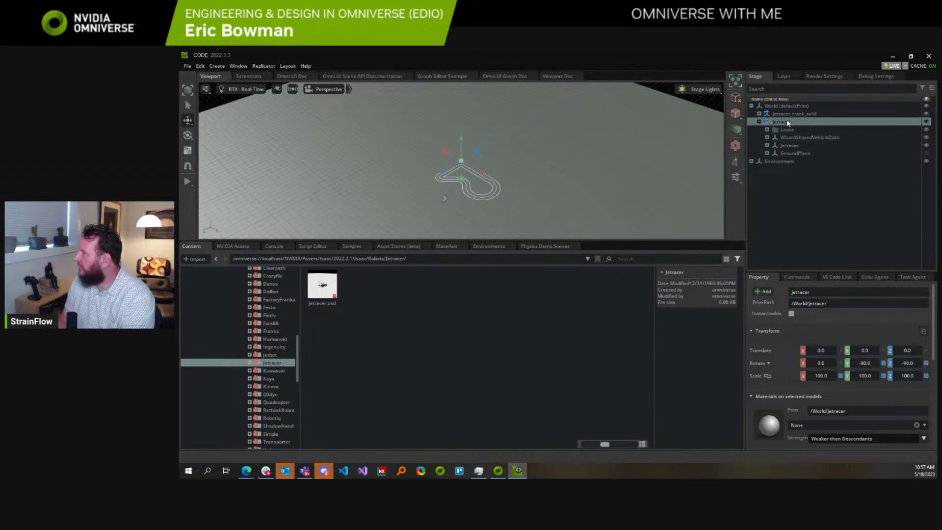
key(f)
scroll(539, 160, down, 3)
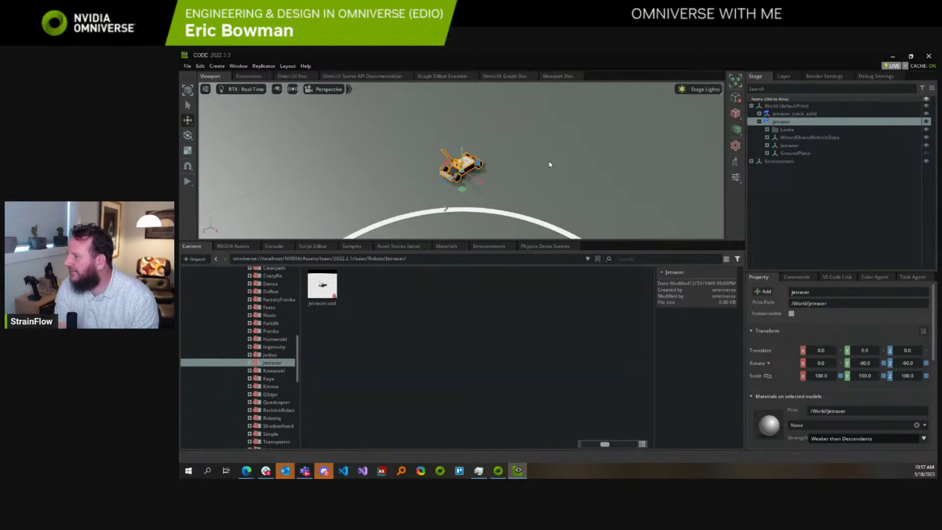
Step: Run the simulation to watch the JetRacer's motion beside the track, and stop it
click(187, 183)
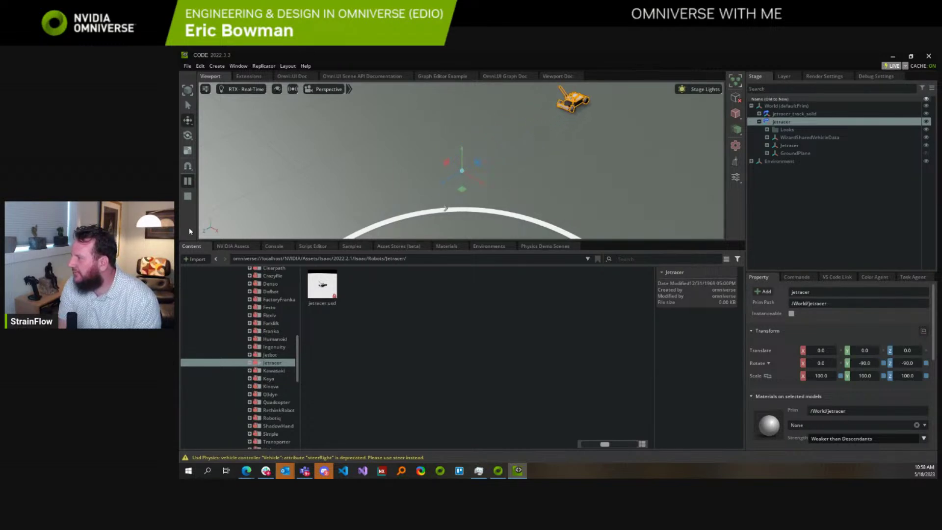
right_drag(502, 188, 536, 168)
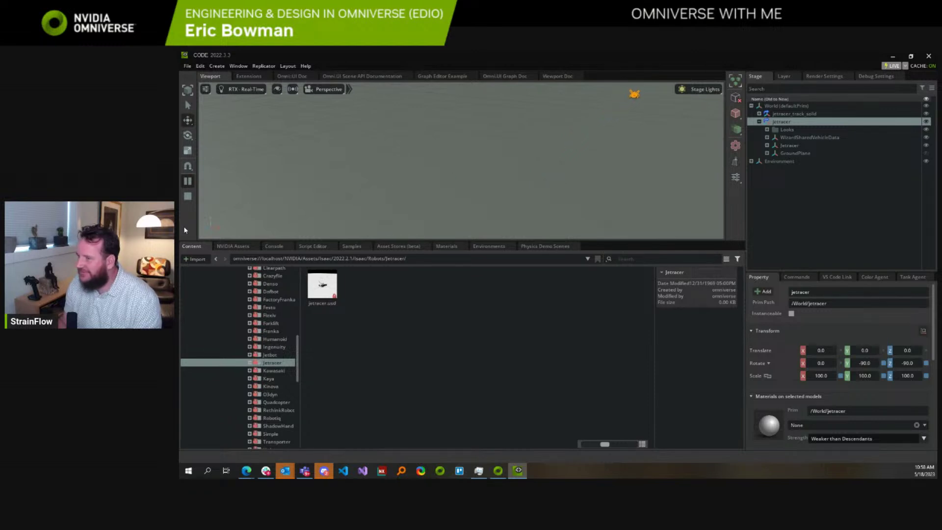
click(187, 196)
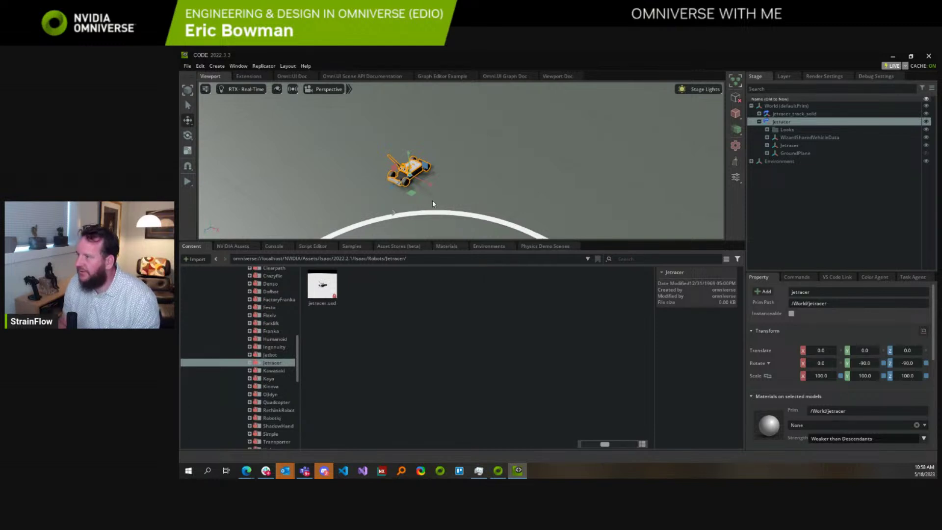
Step: Run the simulation a second time with the JetRacer in close view, and stop it
right_drag(433, 203, 362, 158)
key(w)
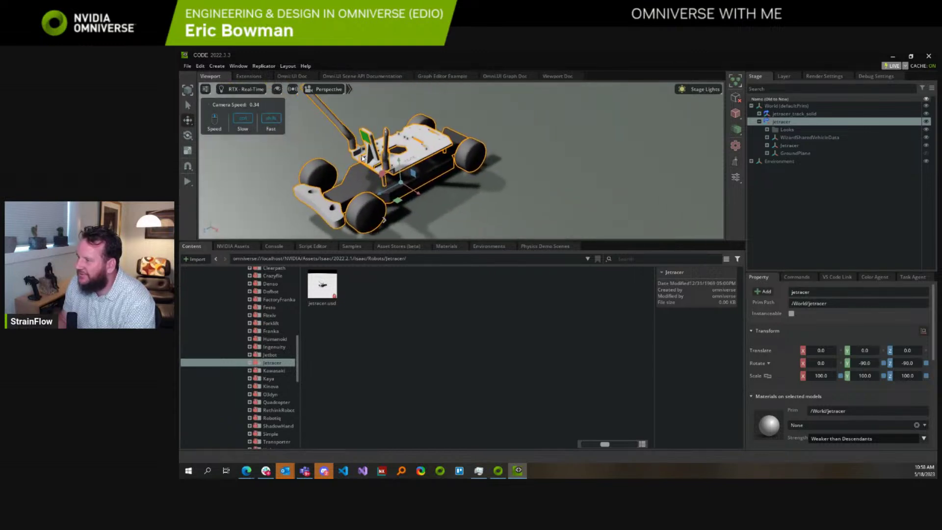
right_drag(439, 196, 410, 190)
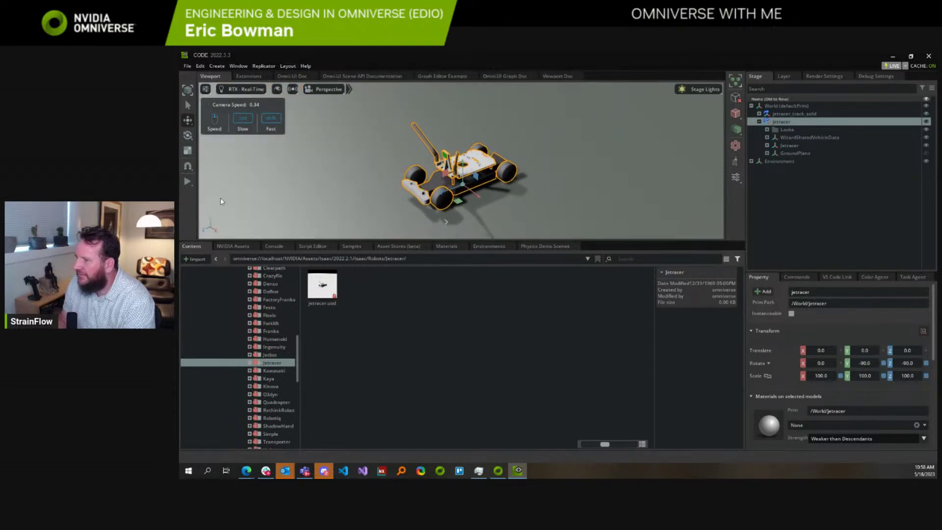
click(186, 183)
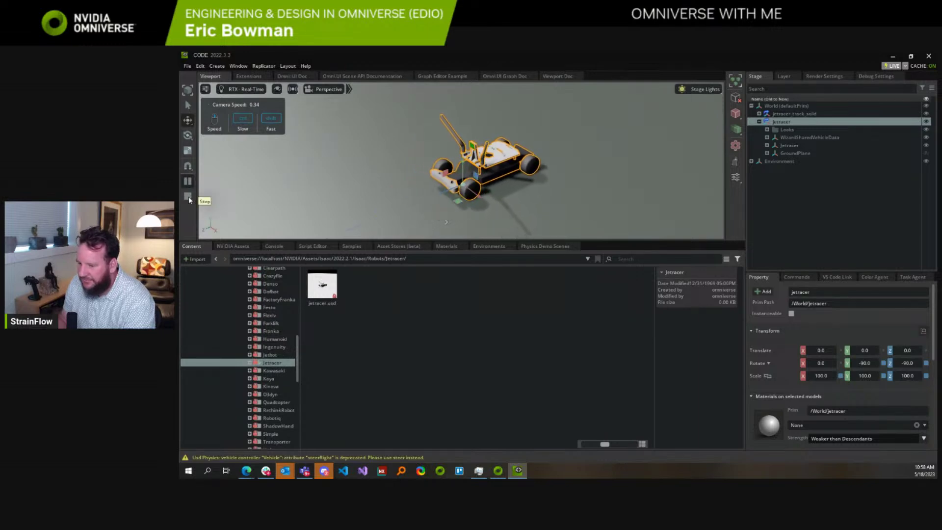
click(188, 196)
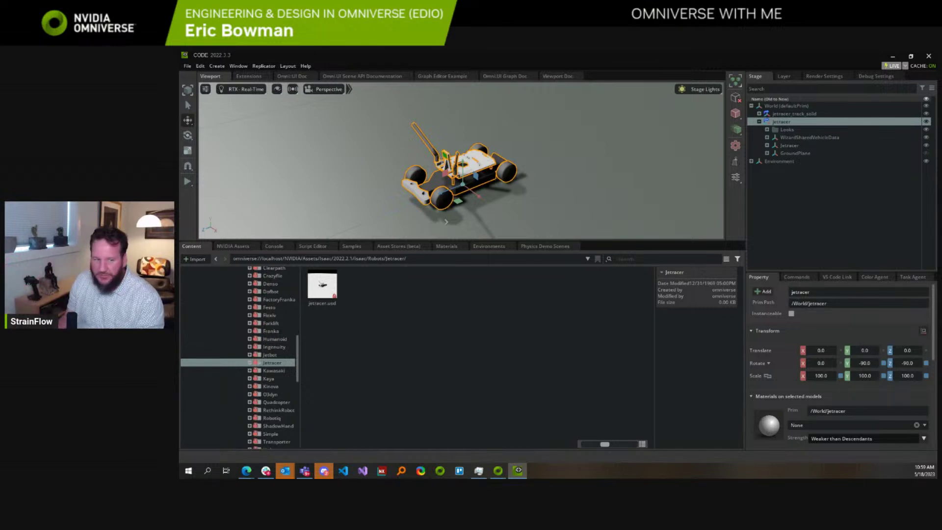
Step: Review the Gamepad Camera Control option in the viewport's navigation settings
click(205, 88)
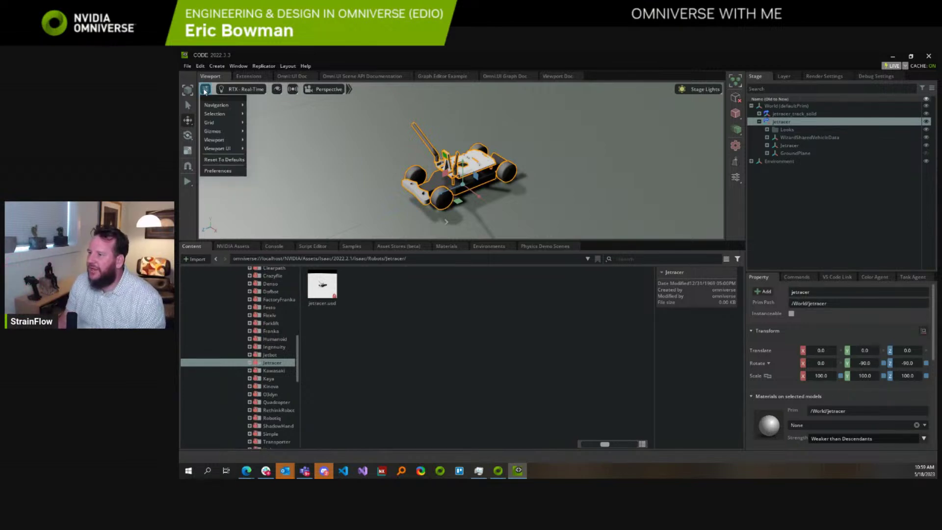
mouse_move(222, 107)
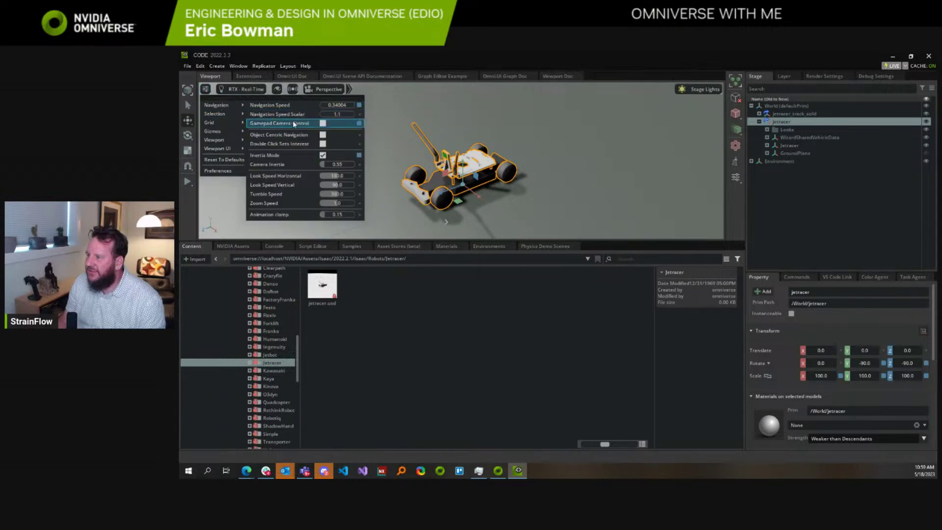
click(323, 124)
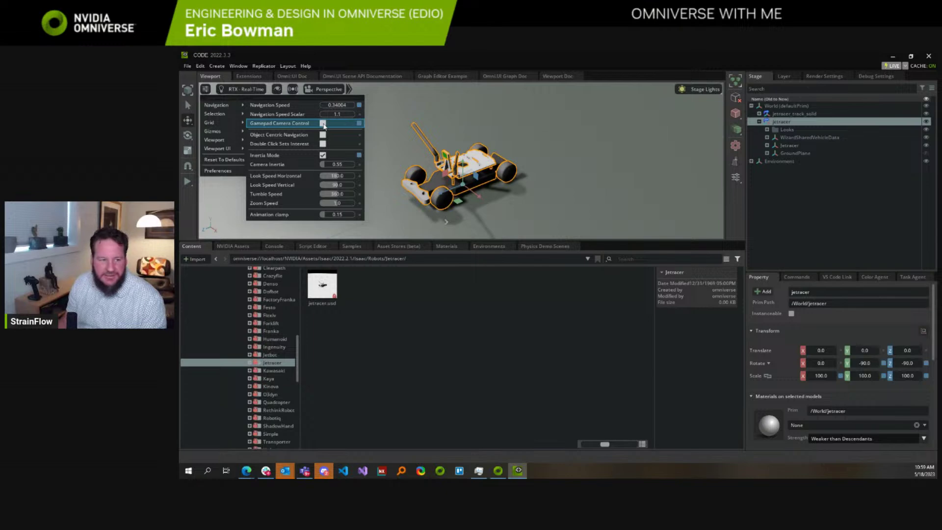
click(443, 392)
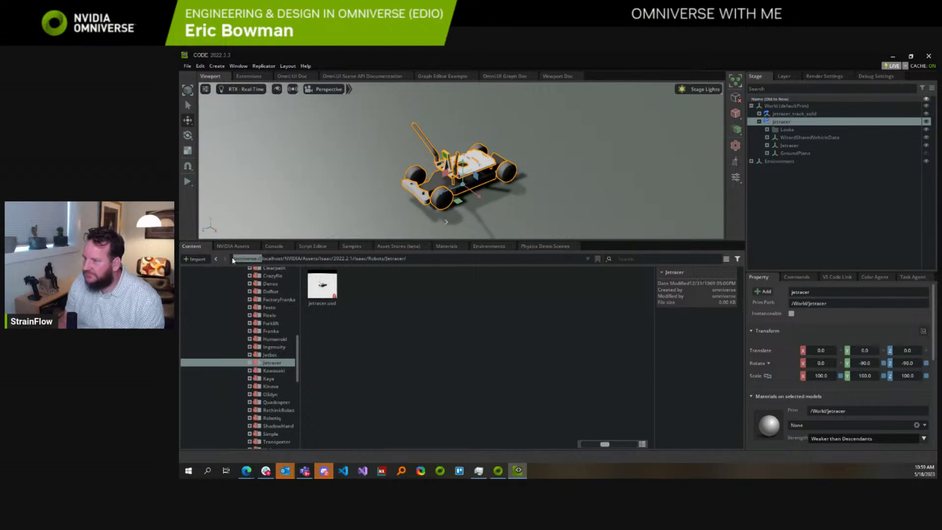